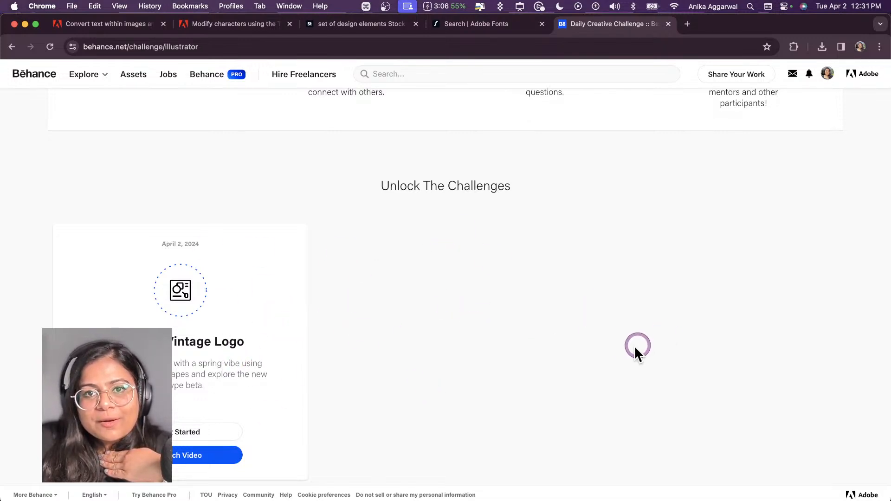
Step: Open the starter files of the Custom Vintage Logo challenge from the Behance challenge page
scroll(634, 346, down, 2)
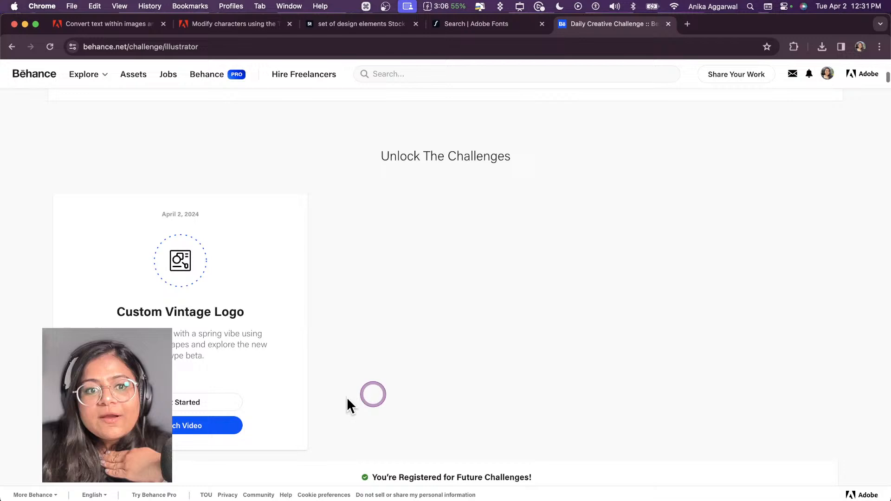
click(209, 408)
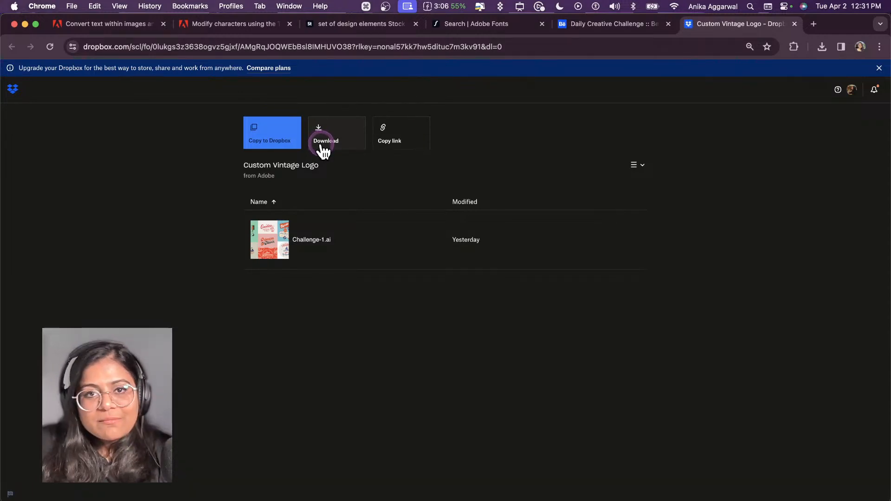
Step: Return to the Behance challenge page and look through its next steps and past Illustrator challenges
click(583, 28)
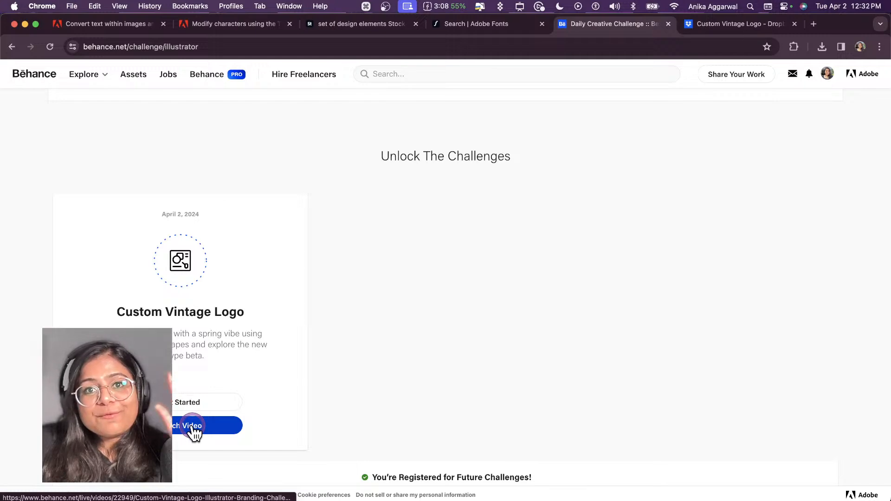
scroll(368, 340, down, 5)
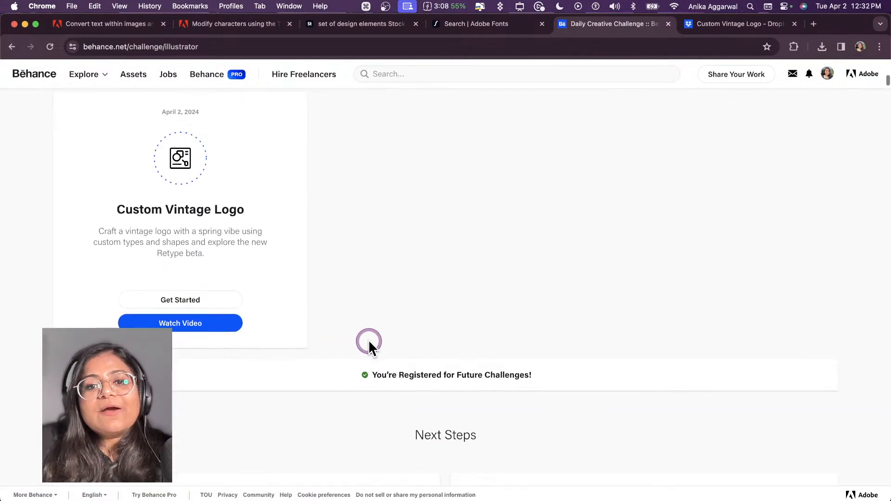
scroll(368, 341, down, 8)
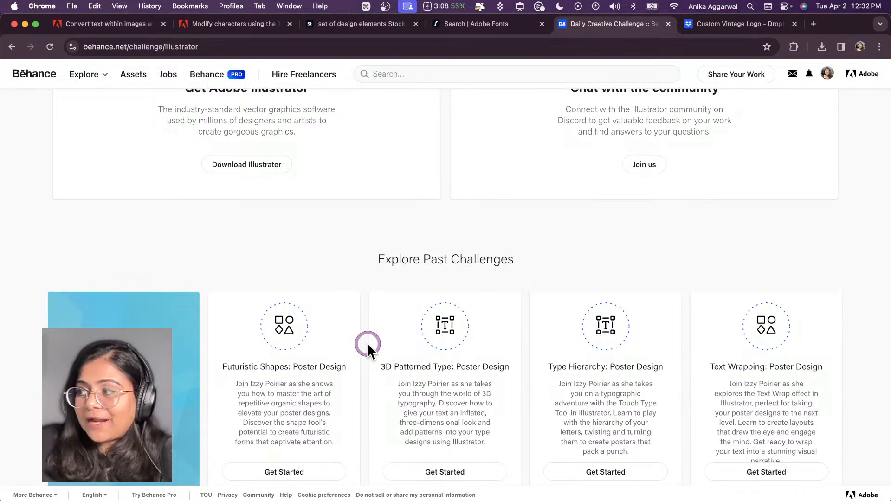
scroll(367, 343, down, 5)
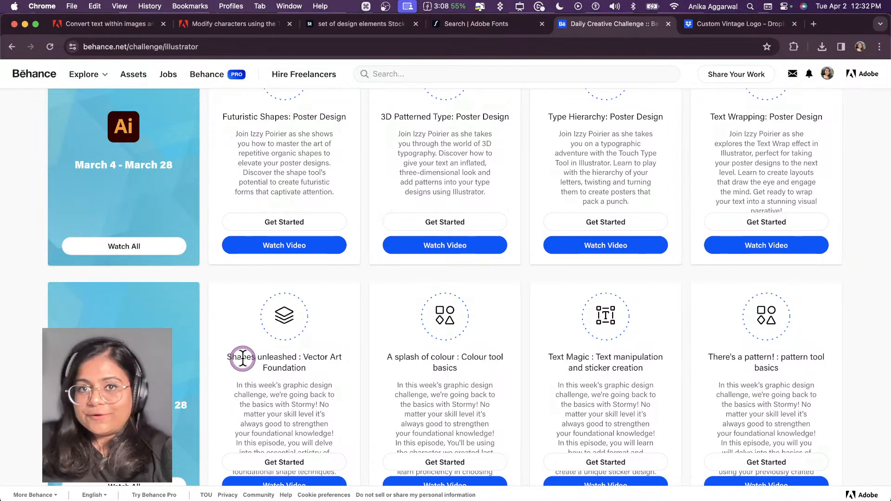
scroll(244, 360, down, 1)
scroll(205, 284, down, 3)
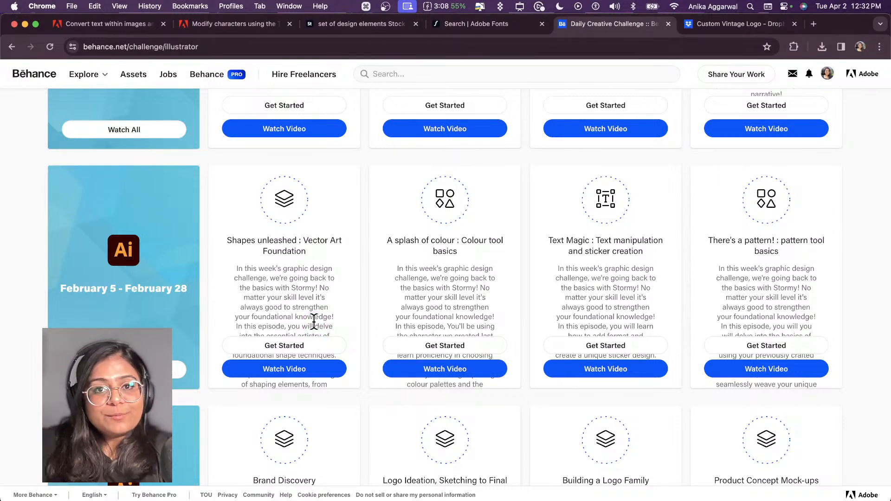
scroll(376, 331, up, 10)
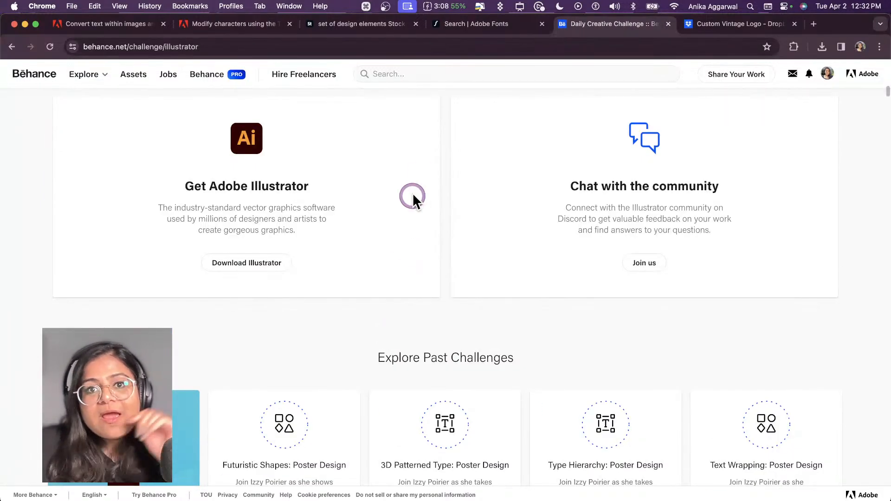
Step: Download the Custom Vintage Logo starter files from the shared Dropbox folder
click(754, 24)
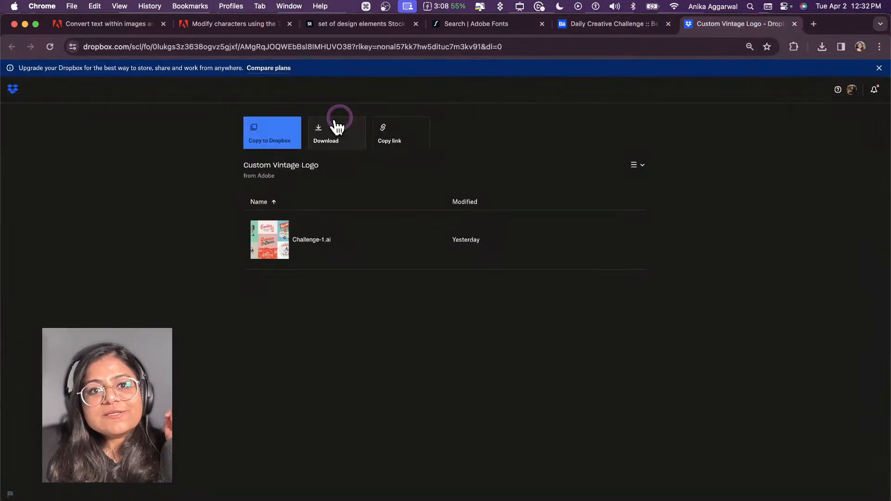
click(323, 143)
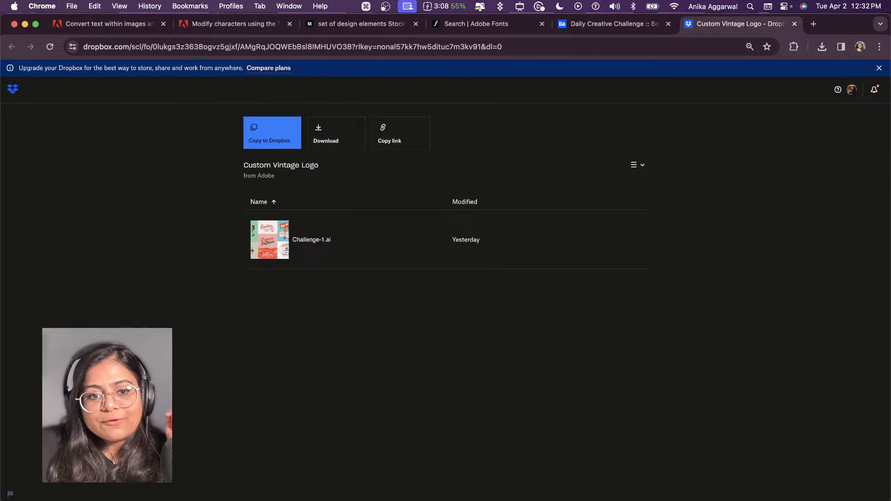
Step: Switch to Illustrator and examine the challenge brief, the stock image link and the moodboard logos in Challenge-1.ai
click(201, 500)
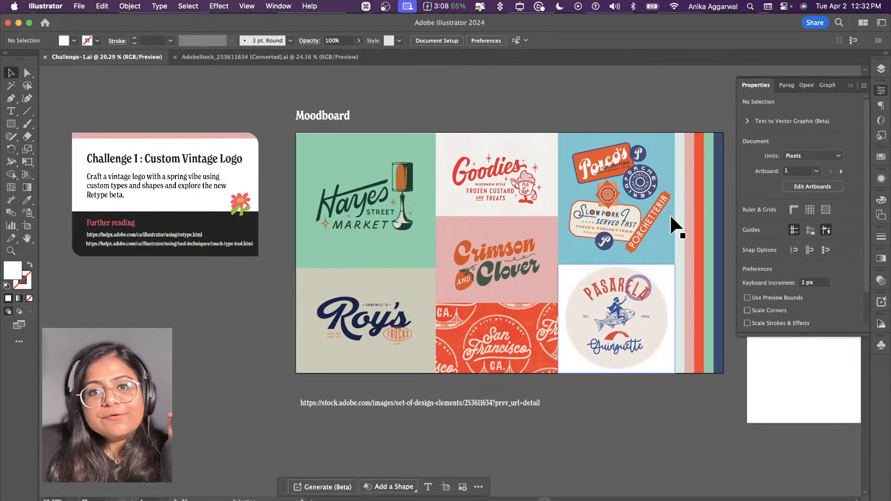
click(424, 403)
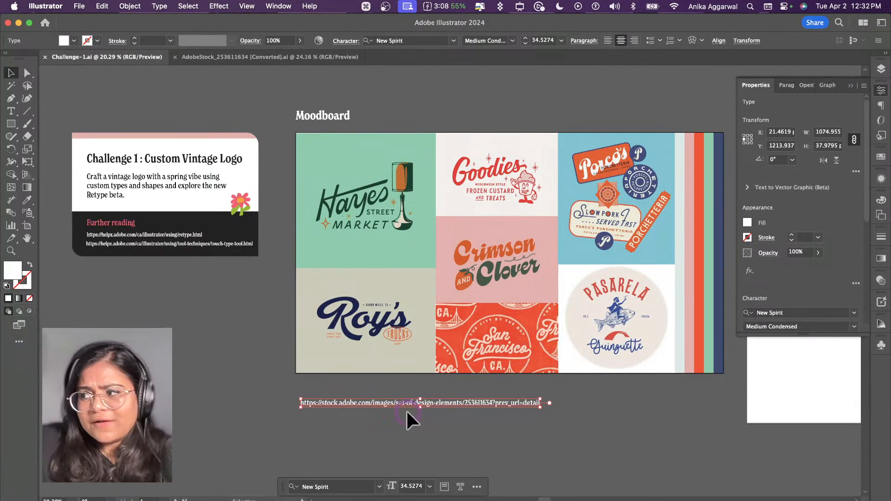
click(206, 266)
scroll(218, 199, up, 3)
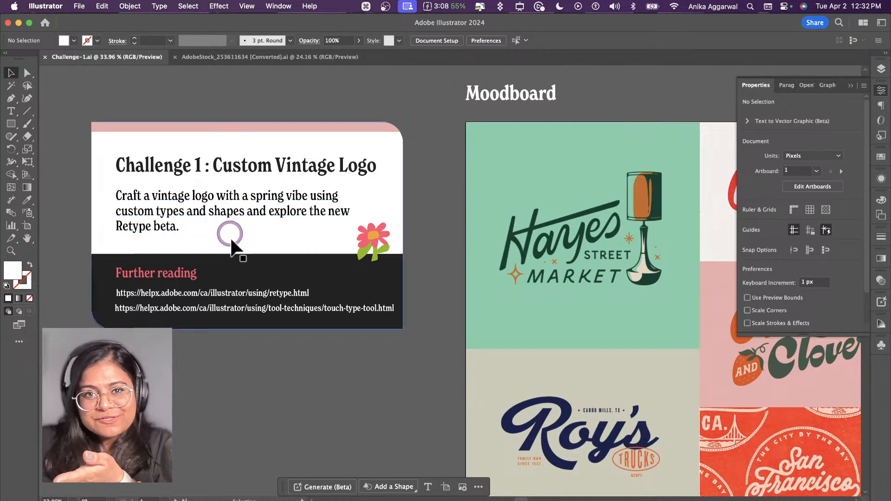
scroll(320, 298, right, 5)
scroll(324, 302, right, 5)
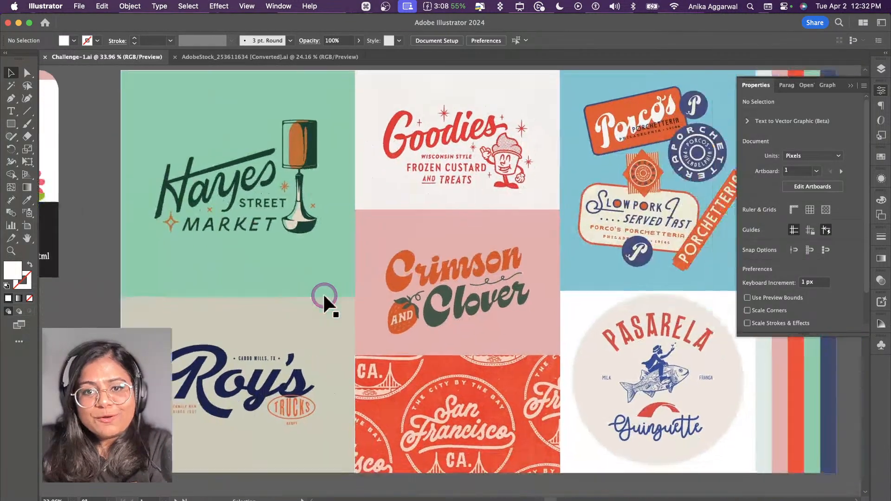
scroll(387, 320, down, 1)
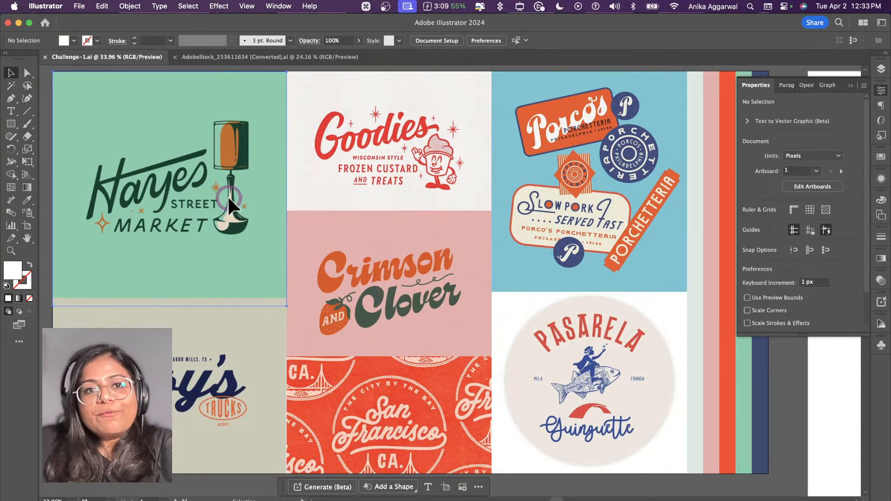
click(372, 173)
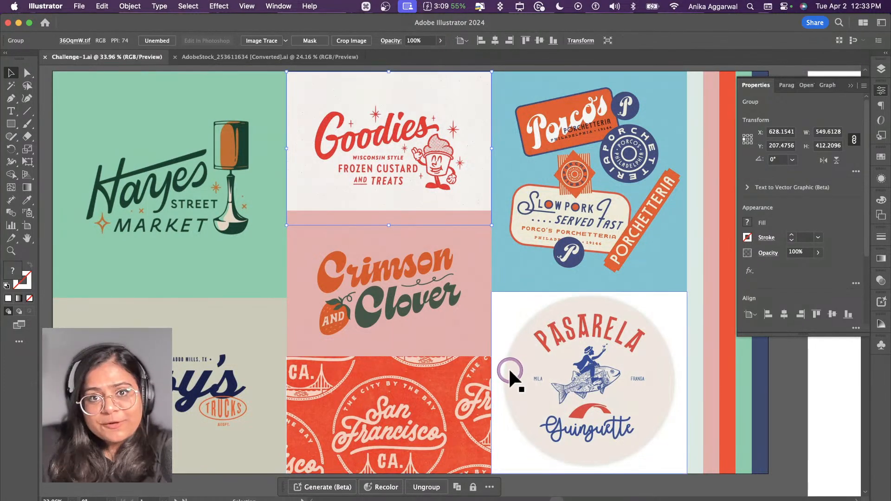
scroll(507, 373, down, 2)
scroll(500, 366, down, 1)
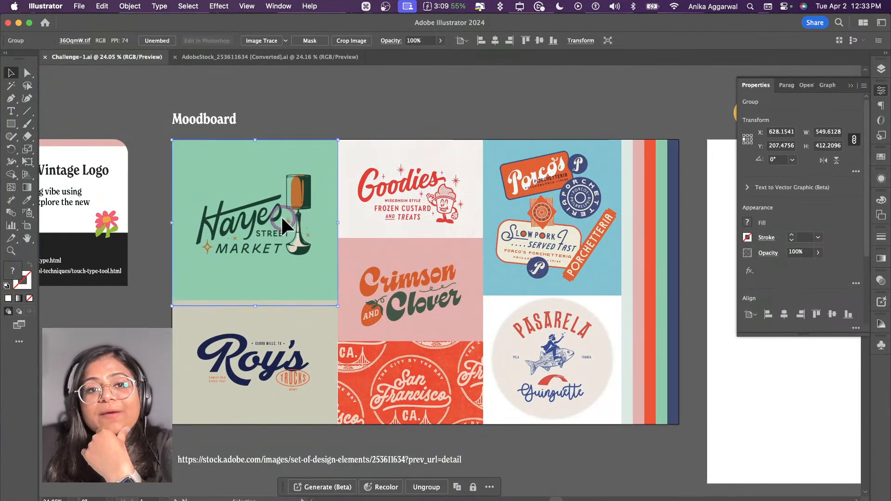
Step: Run Retype's Match Font on the green Hayes Street Market image in the moodboard
click(290, 225)
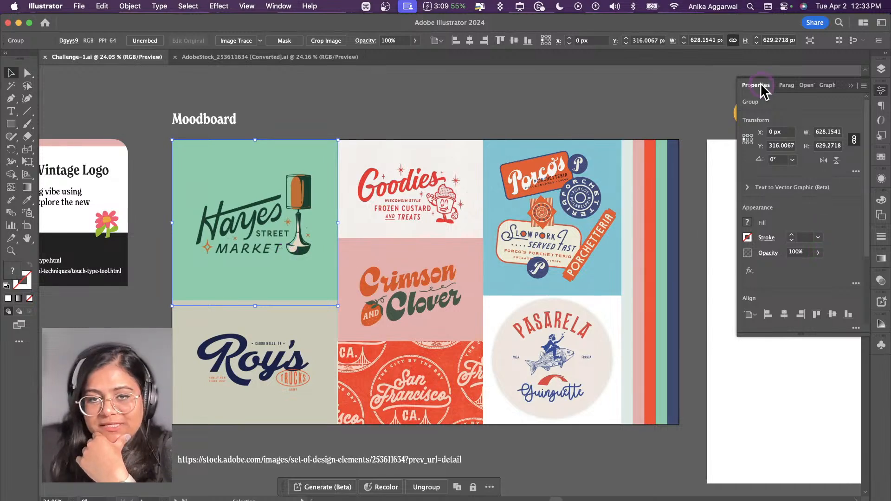
scroll(811, 252, down, 10)
scroll(812, 274, down, 5)
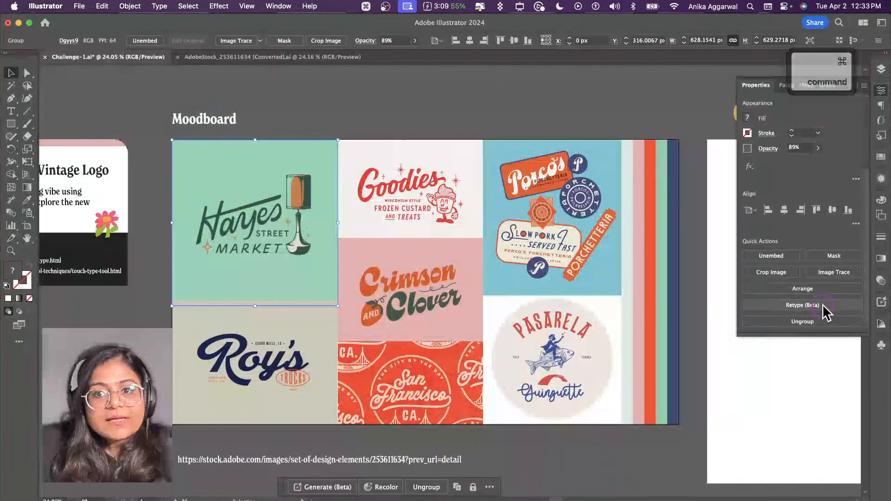
click(801, 306)
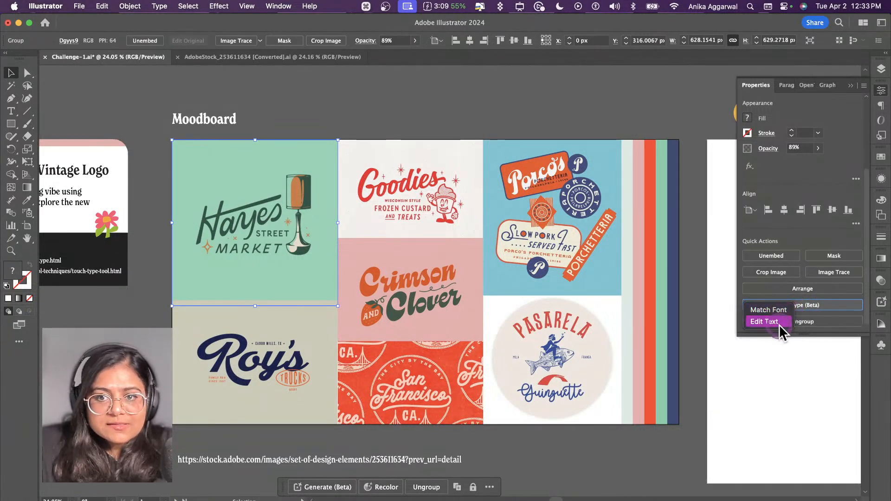
click(780, 311)
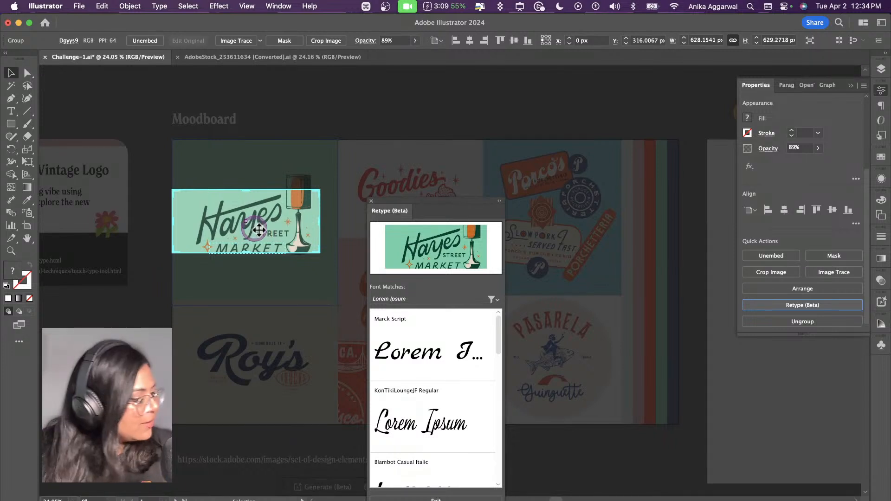
Step: Review the suggested fonts for the Hayes Street Market lettering and exit the font matching
click(285, 247)
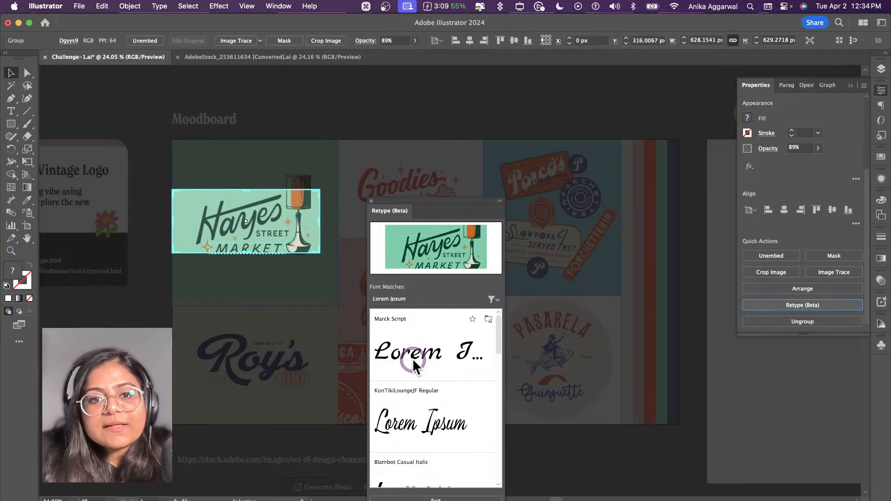
scroll(413, 364, down, 2)
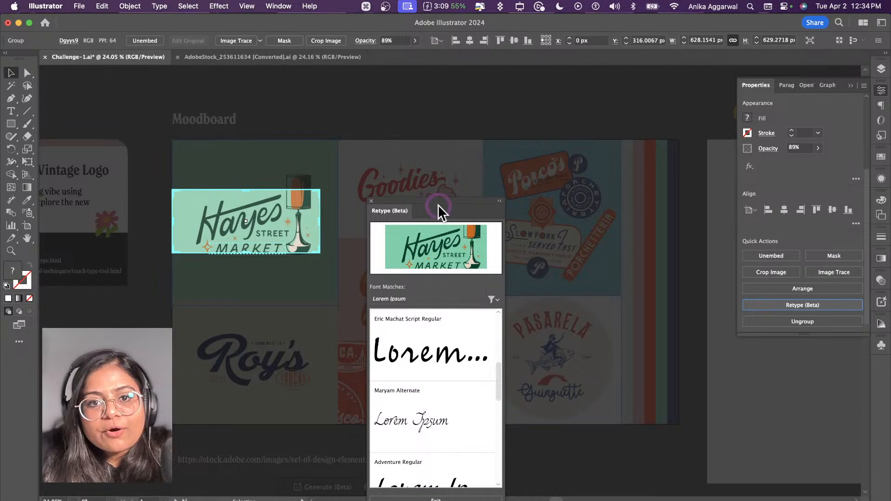
drag(438, 206, 448, 159)
click(450, 314)
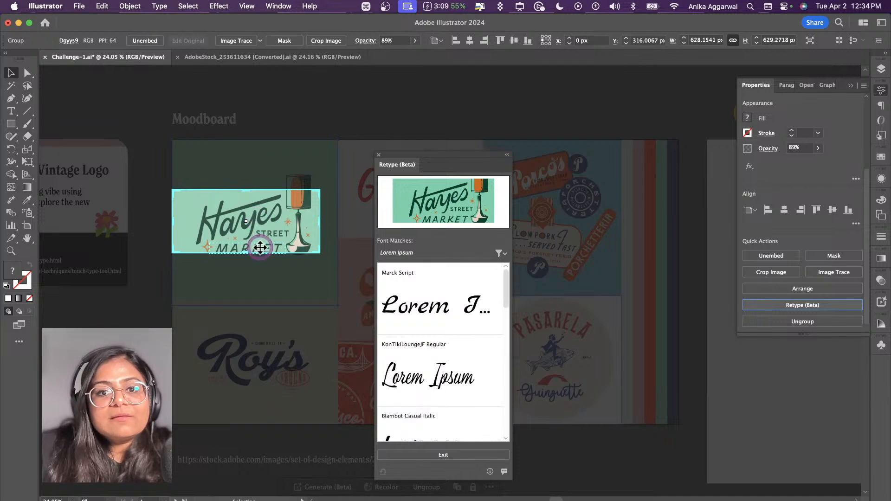
click(245, 227)
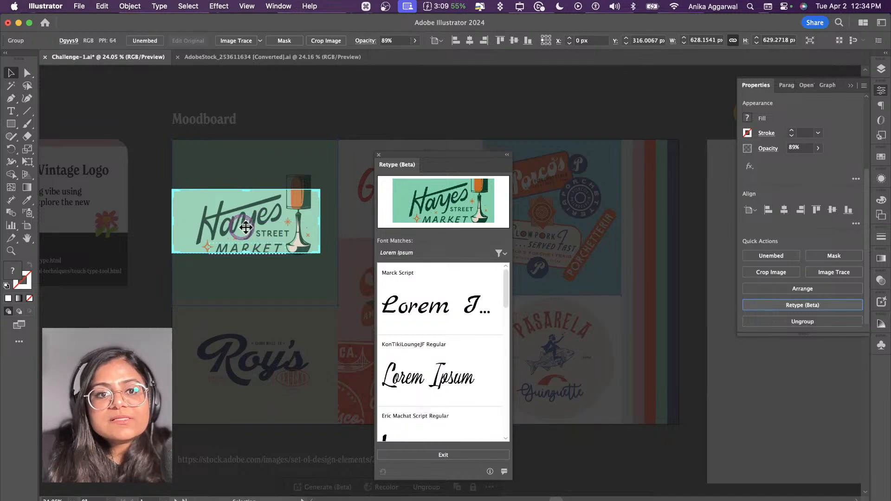
click(431, 453)
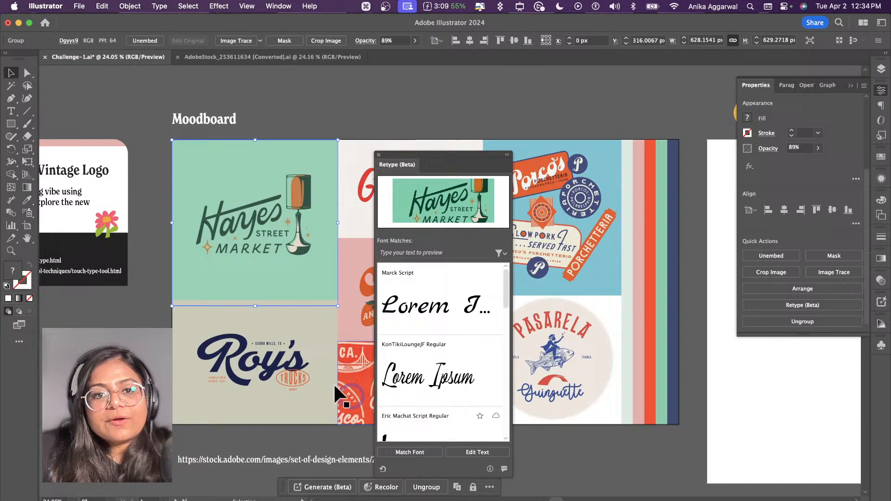
Step: Move the Retype panel clear of the Goodies image and run Match Font on that image
click(272, 363)
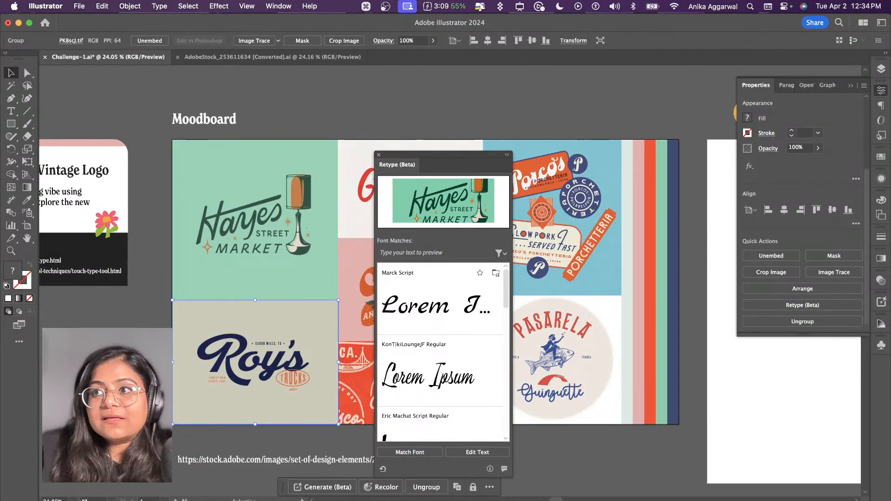
key(super+Tab)
key(super+Tab)
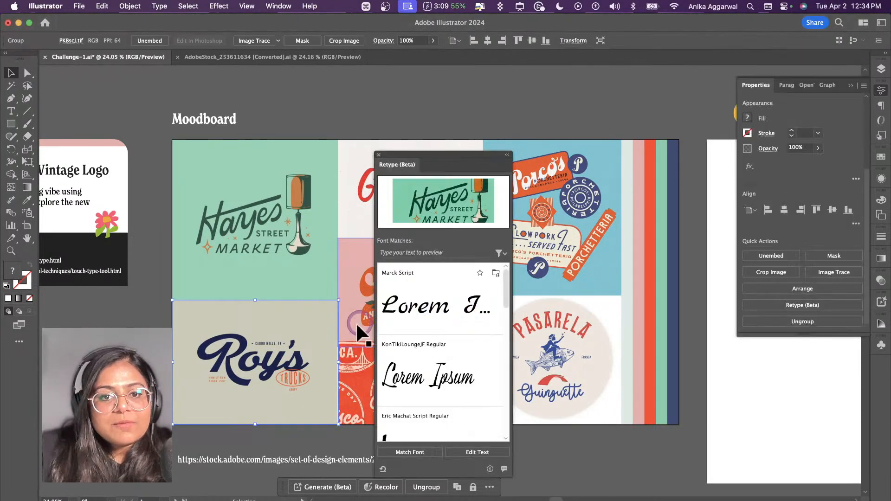
drag(428, 157, 561, 145)
click(433, 177)
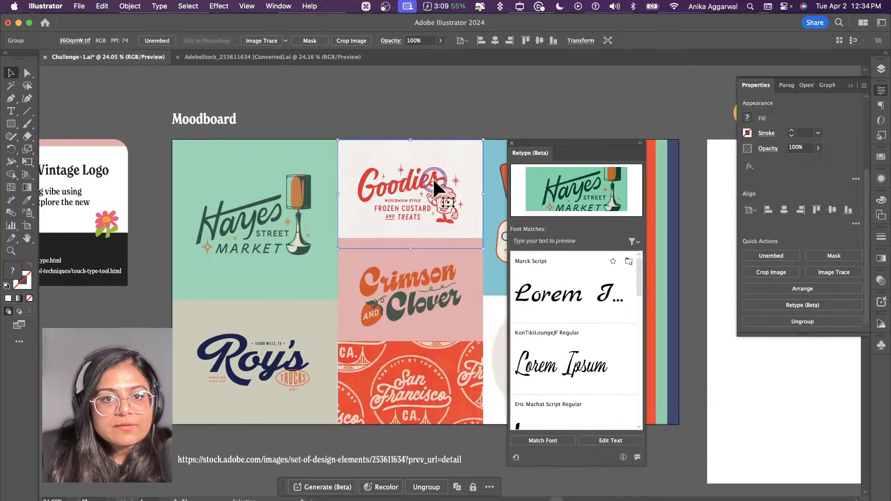
click(556, 439)
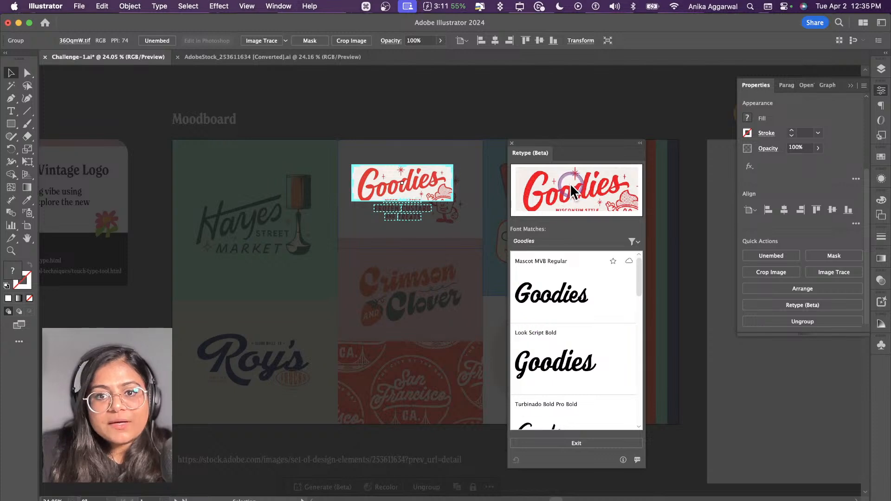
Step: Check the font matches for the words FROZEN, CUSTARD and TREATS in the Goodies logo, and exit the font matching
scroll(406, 202, up, 3)
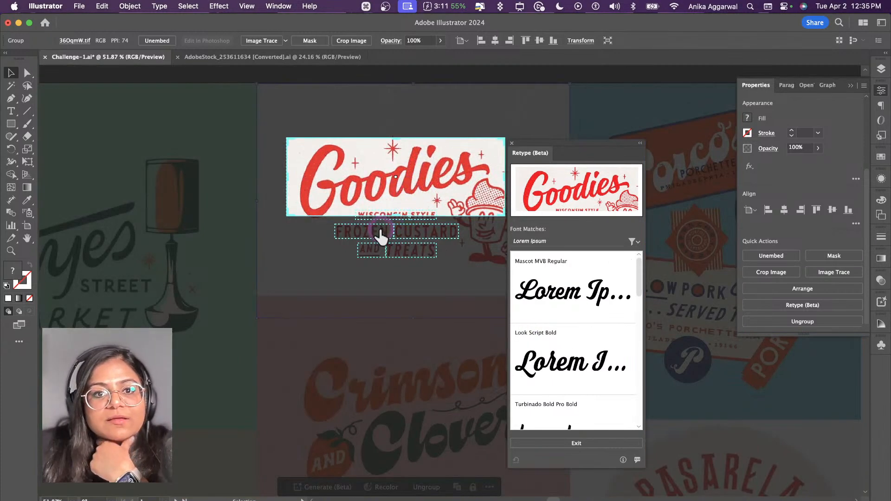
click(380, 234)
click(425, 232)
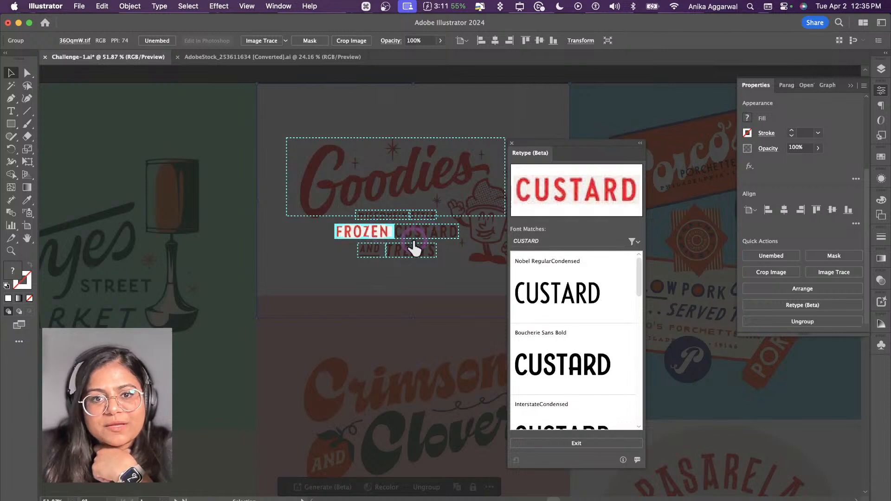
click(410, 254)
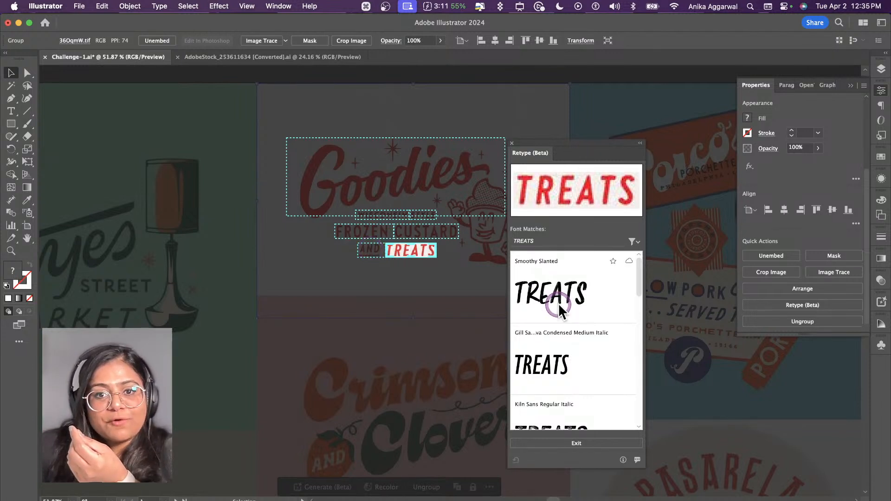
click(569, 441)
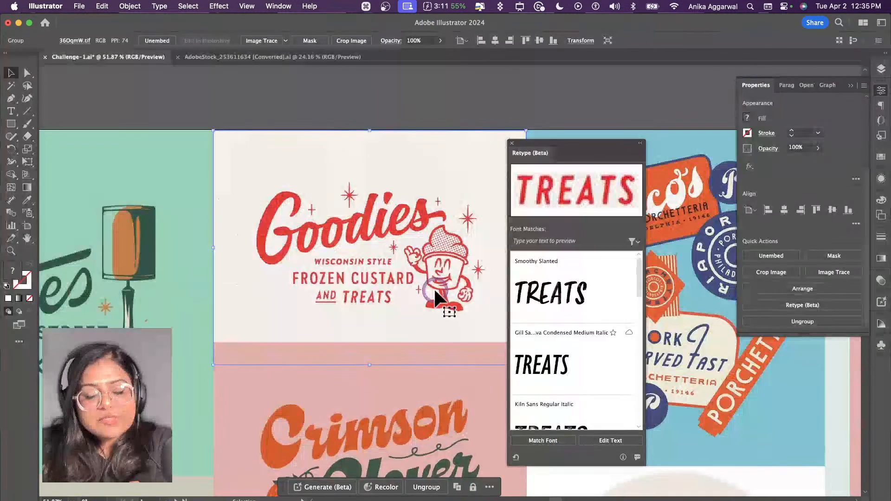
Step: Add the text Treats above the Goodies image and scale it up proportionally to about 59 pt
key(t)
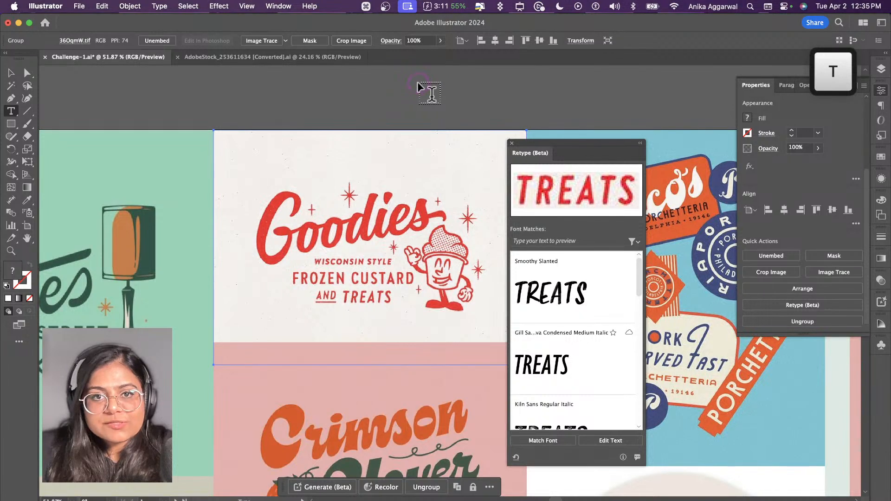
click(417, 82)
text(Treats)
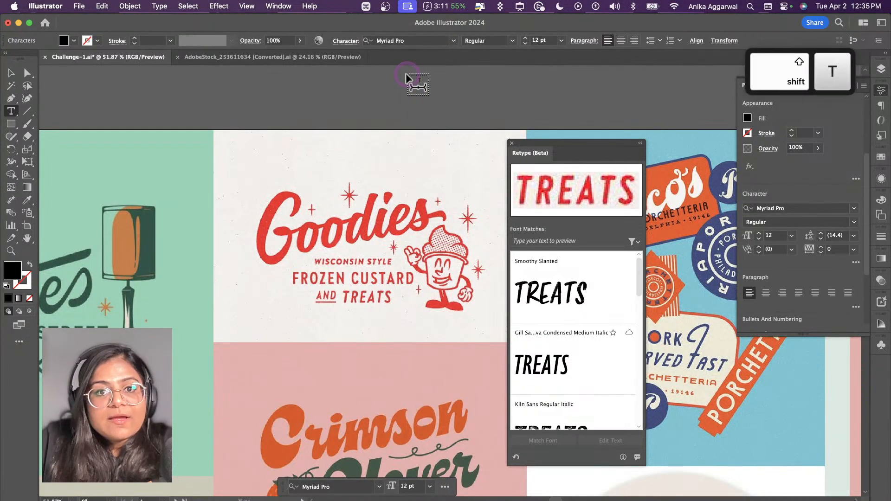
key(Escape)
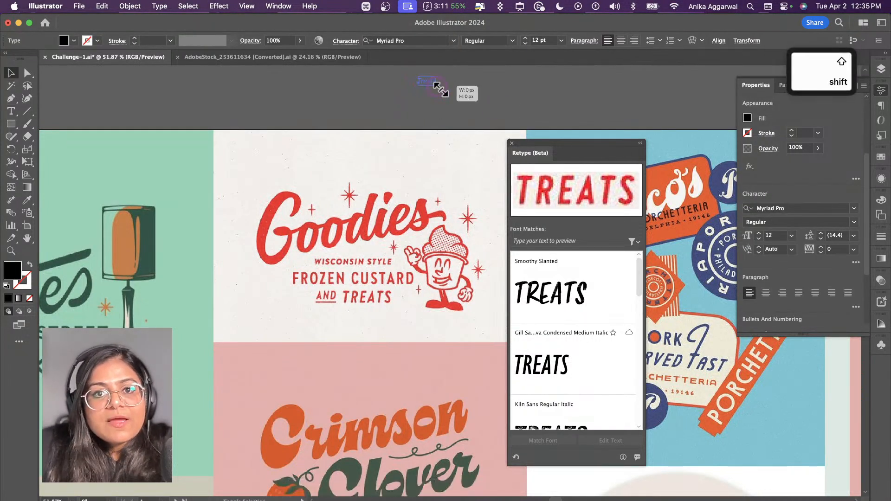
drag(432, 87, 501, 114)
Step: Apply the matched font Smoothy Slanted to the Treats text, activate it from Adobe Fonts, and deselect the text
click(553, 296)
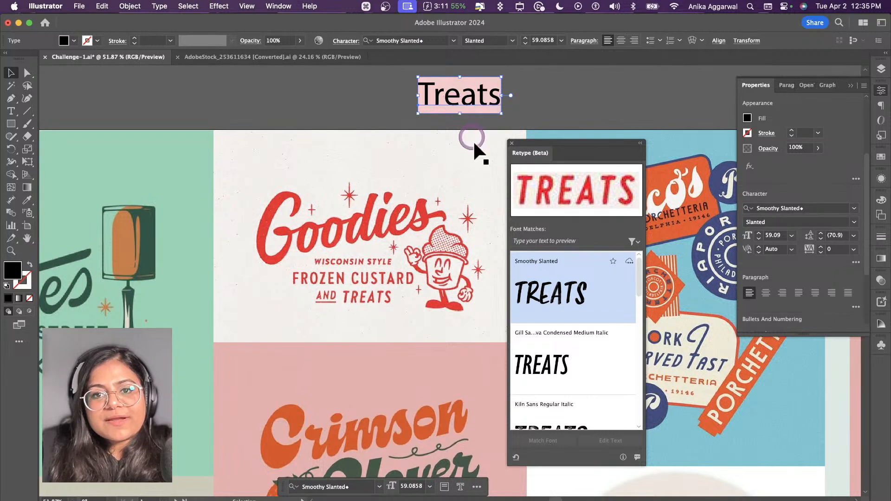
click(628, 261)
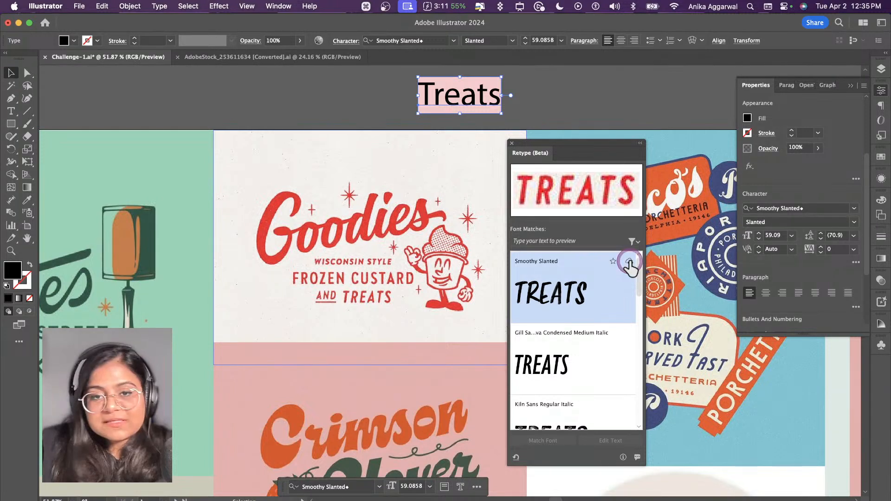
click(543, 105)
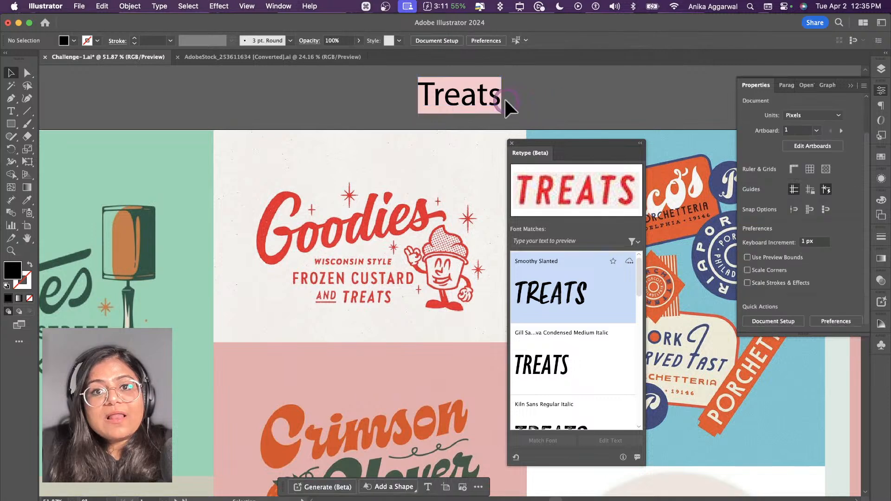
Step: Duplicate the Treats text beside itself and retype the original in capitals as TREATS
click(483, 93)
drag(483, 93, 592, 94)
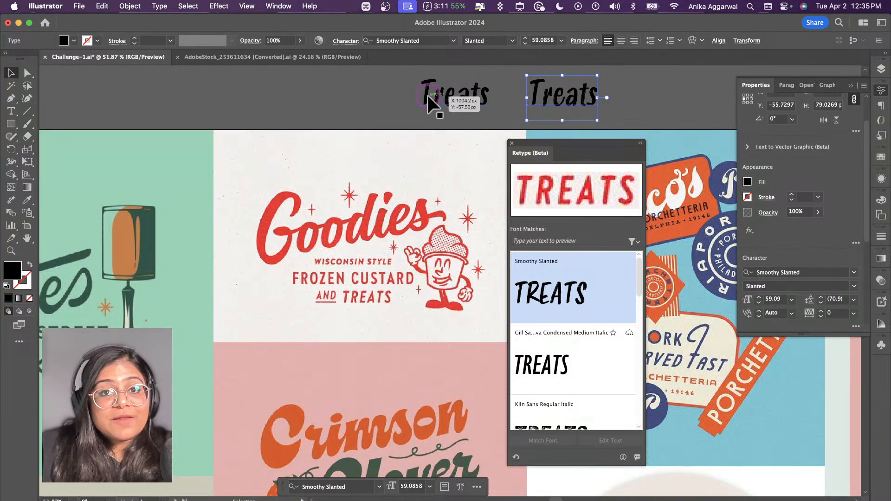
click(459, 97)
double_click(459, 96)
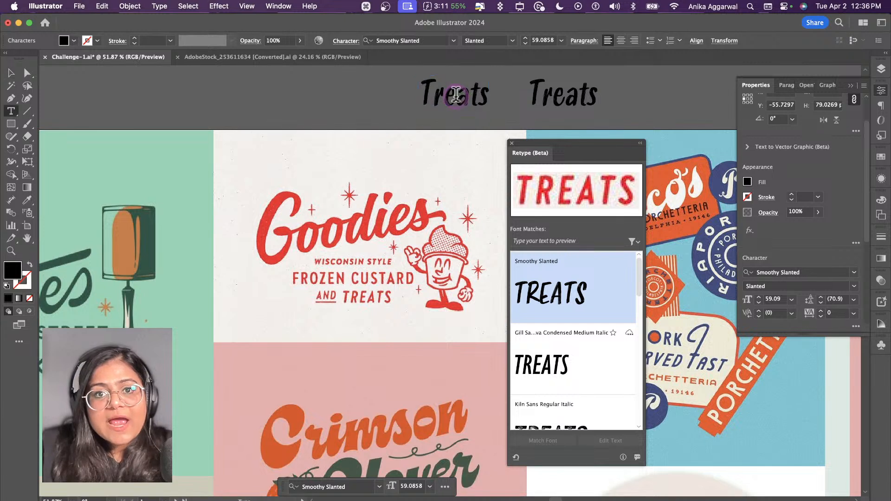
key(super+a)
text(TREATS)
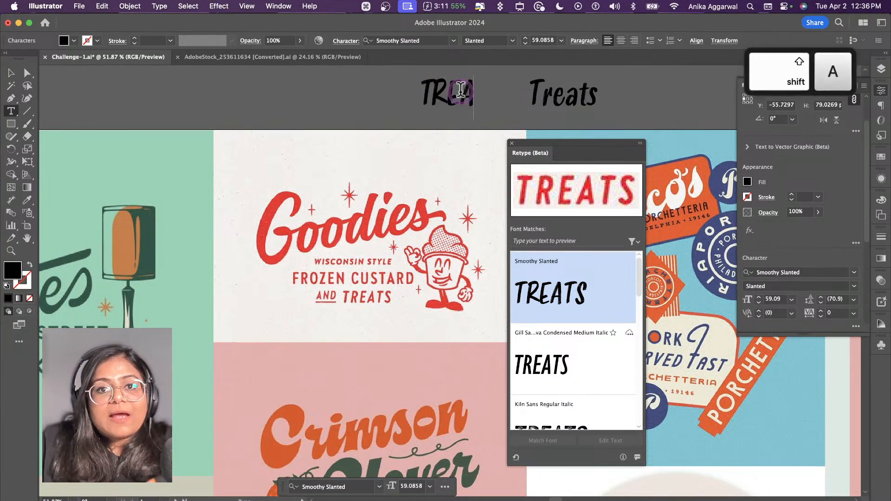
key(Escape)
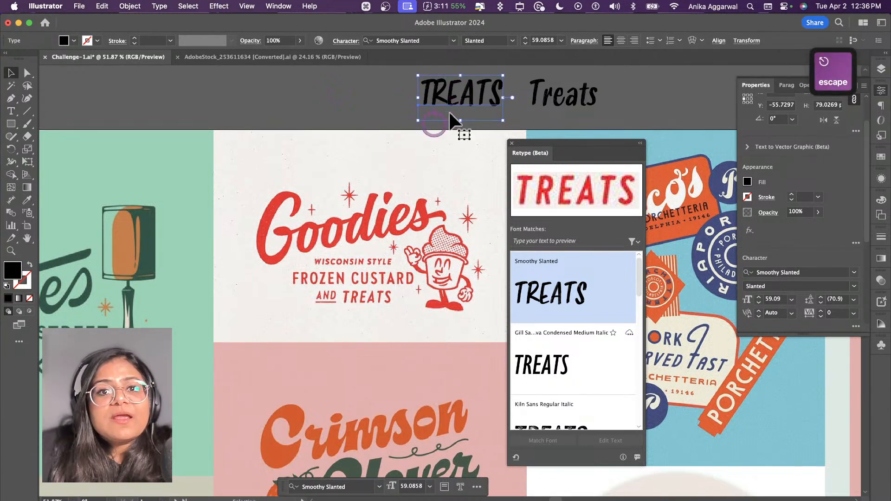
Step: Undo the retyped capitals and the duplicate of the Treats text
key(super+z)
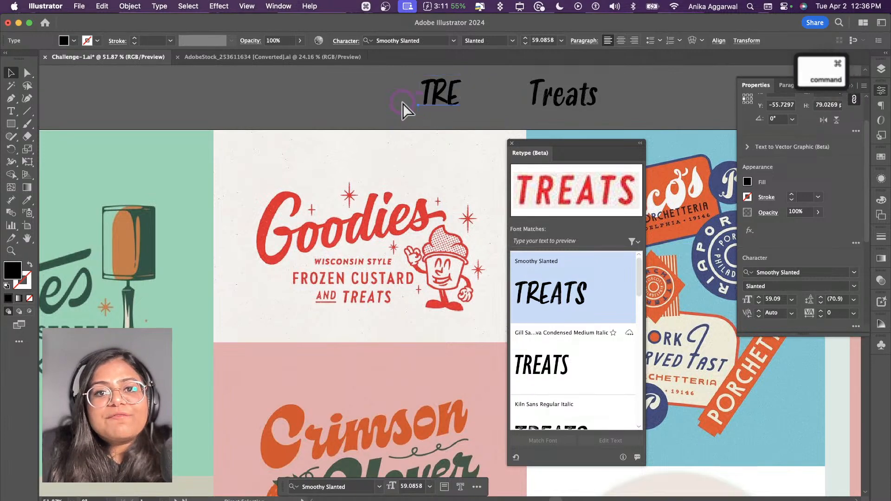
key(super+z)
key(super+z)
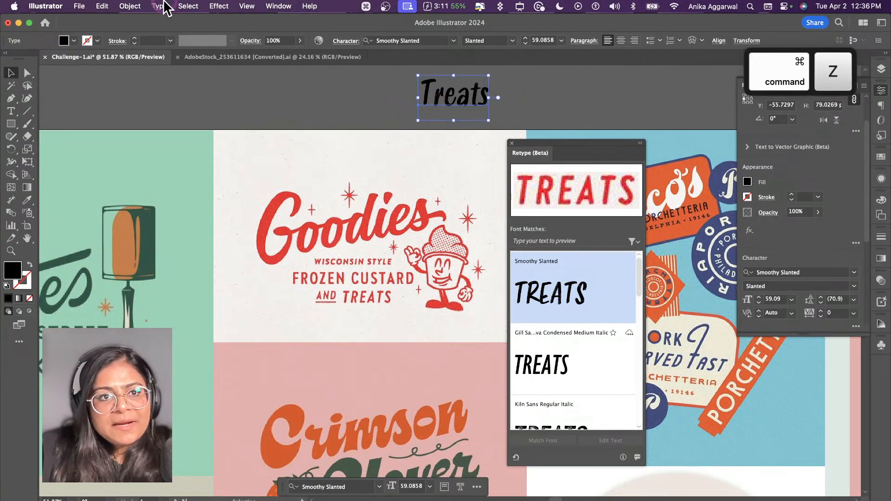
Step: Change the case of the Treats text to UPPERCASE and reposition it above the Goodies image
click(159, 6)
mouse_move(281, 179)
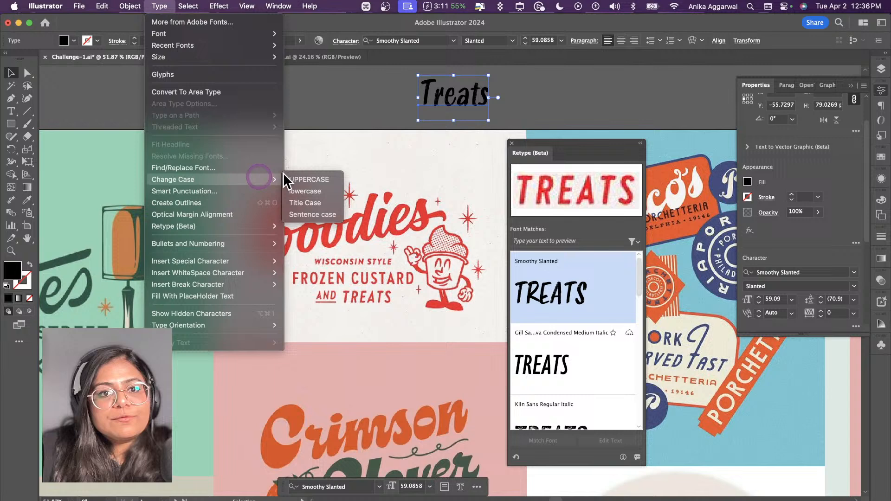
click(328, 179)
mouse_move(461, 110)
mouse_down()
mouse_move(381, 325)
mouse_move(391, 335)
mouse_move(384, 312)
mouse_move(388, 325)
mouse_move(394, 204)
mouse_move(431, 115)
mouse_move(458, 96)
mouse_up()
click(524, 92)
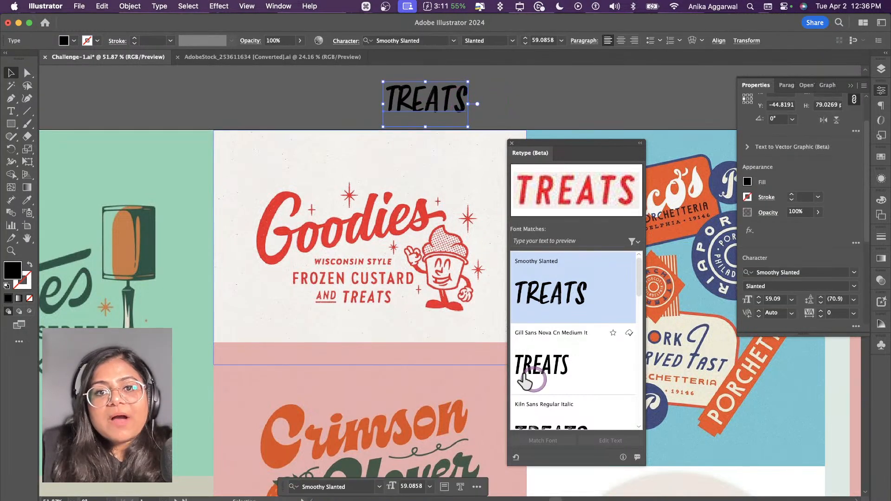
Step: Run Match Font on the Goodies image for the Goodies lettering and exit the font matching
click(428, 290)
click(543, 441)
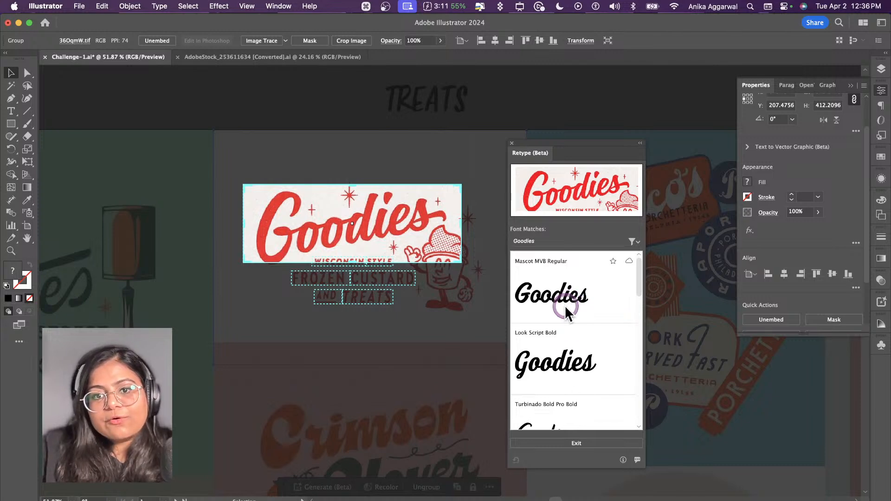
click(572, 441)
Step: Duplicate the TREATS text beside itself, with the copy reading Goodies in the matched font Mascot MVB Regular
click(440, 103)
drag(439, 103, 598, 104)
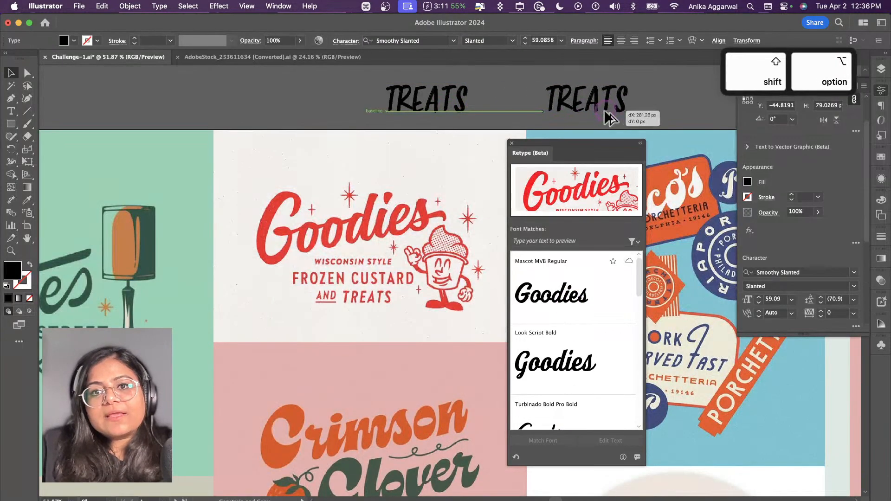
double_click(597, 103)
text(Goodies)
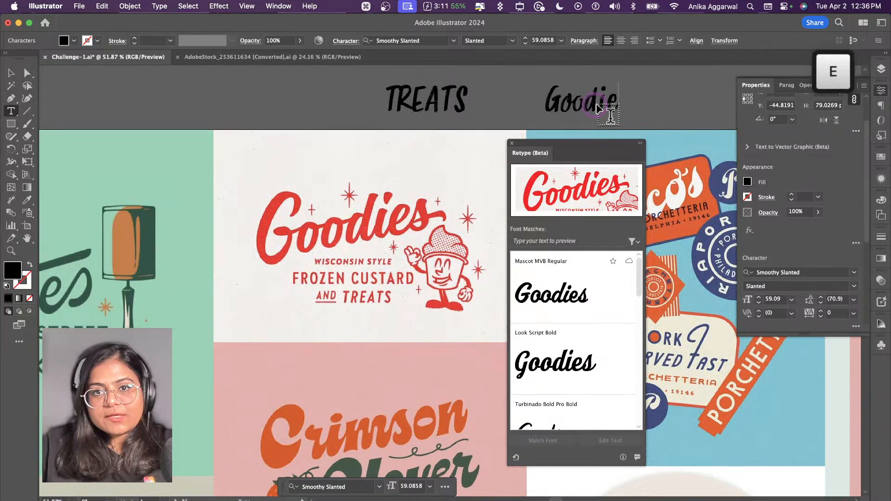
key(Escape)
click(575, 293)
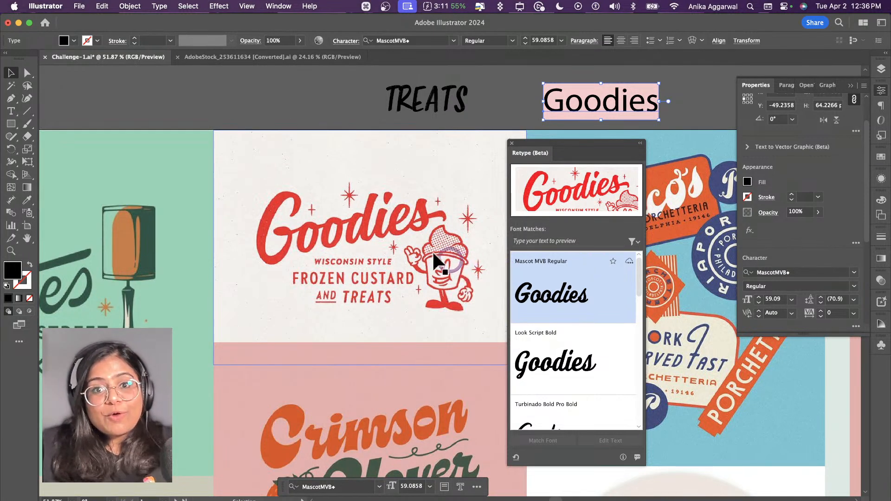
Step: Browse further Goodies font matches and move the Retype panel clear of the sample font names above the artboards
scroll(433, 251, down, 5)
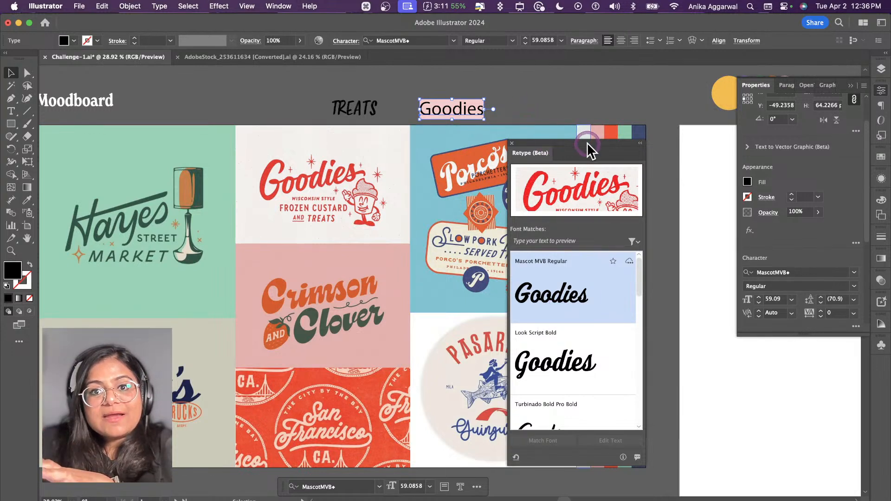
drag(587, 143, 594, 111)
scroll(576, 260, down, 3)
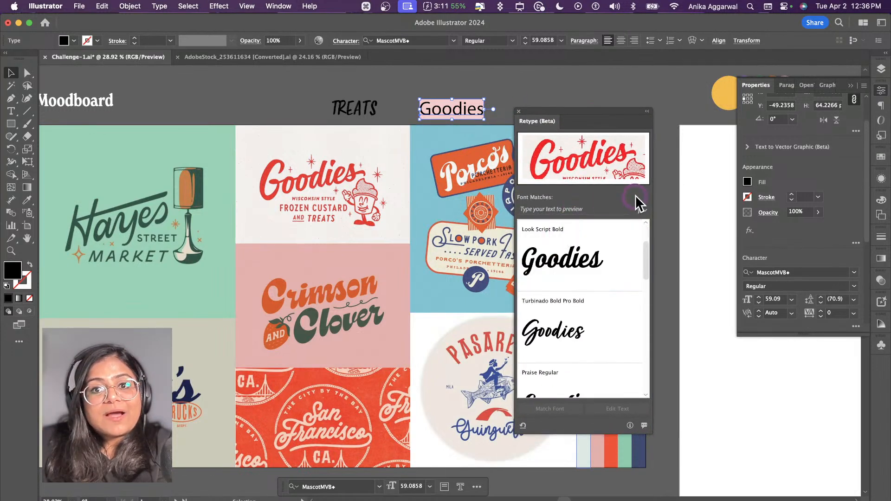
click(673, 200)
scroll(670, 200, right, 10)
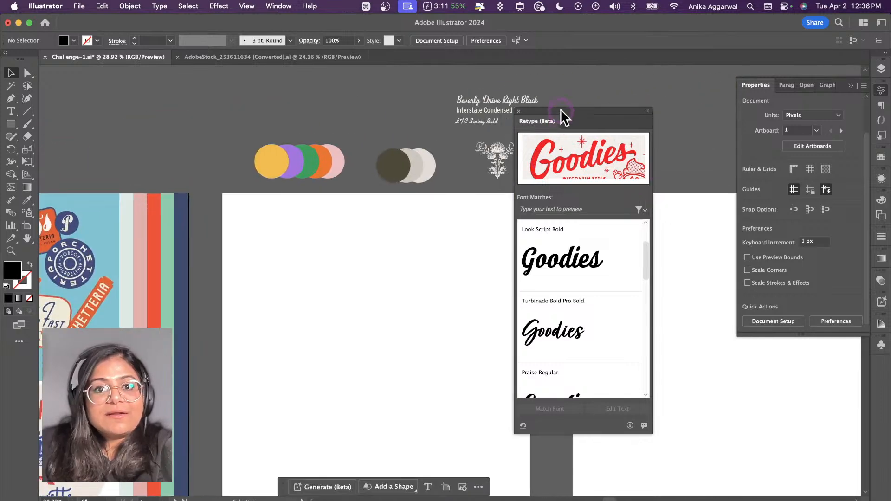
drag(560, 110, 631, 110)
Step: Inspect the sample text lines Beverly Drive Right Black, Interstate Condensed Regular and LTC Swing Bold, keeping the Retype panel clear of them
scroll(545, 90, up, 5)
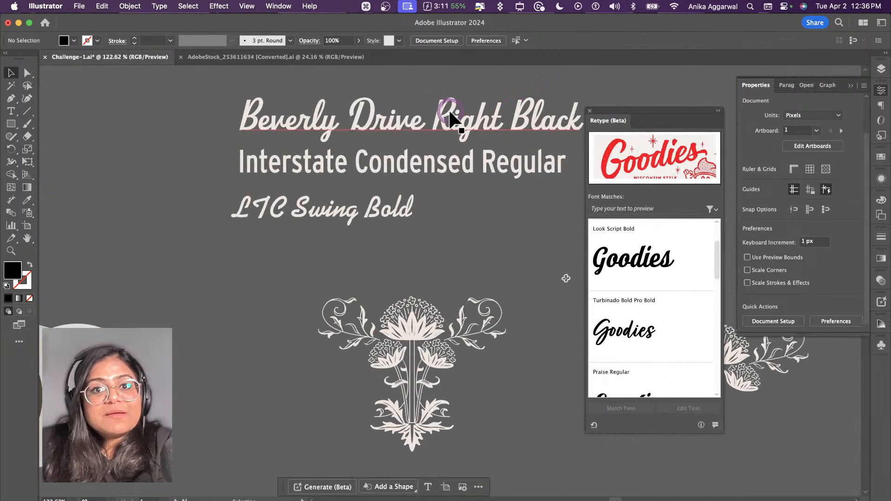
click(448, 113)
drag(631, 107, 652, 109)
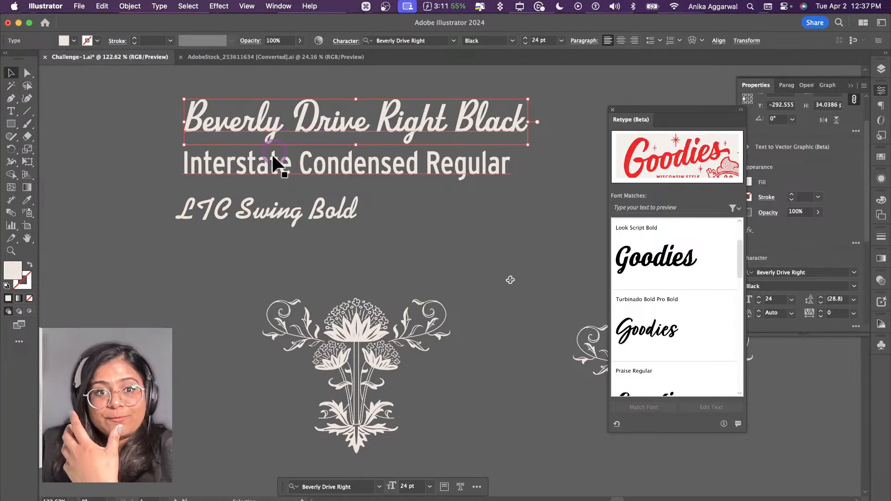
click(265, 166)
click(308, 215)
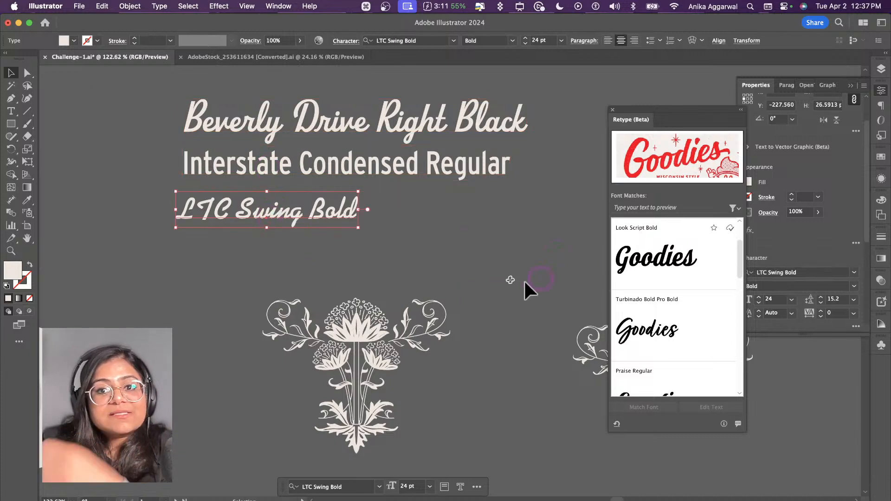
Step: Run Retype's Match Font on the blue Porco's image in the moodboard
scroll(415, 299, down, 3)
scroll(415, 298, down, 10)
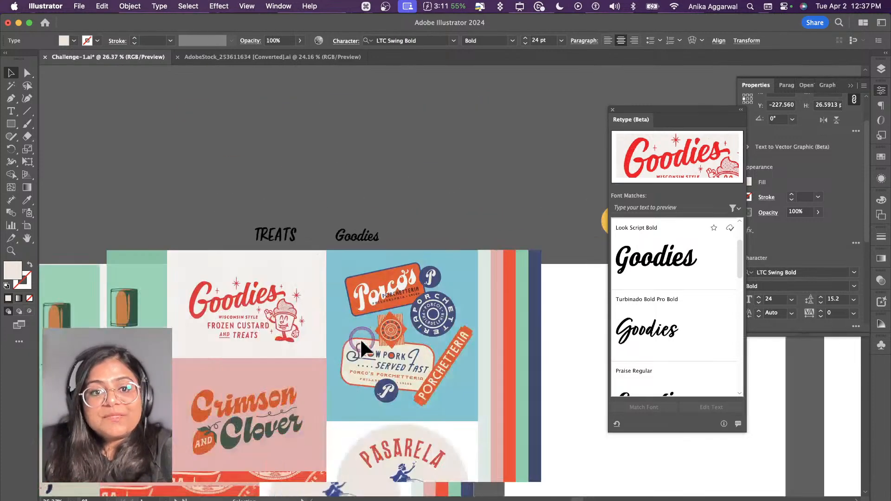
scroll(354, 341, down, 5)
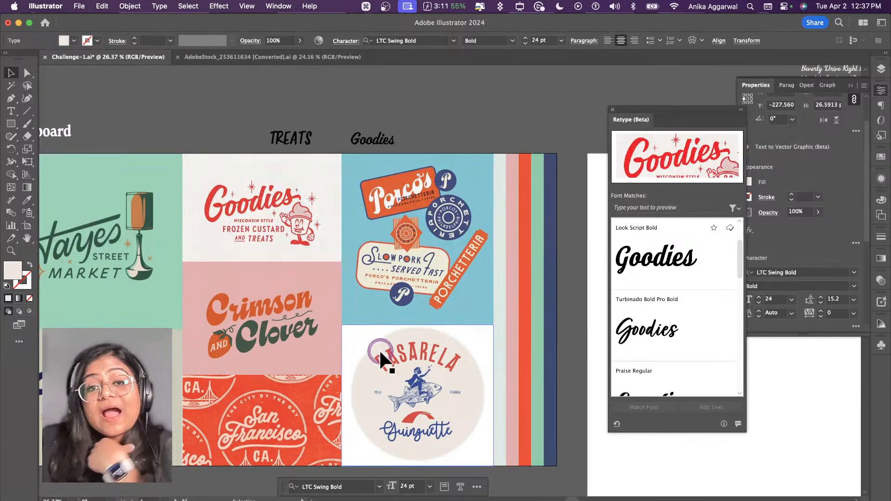
click(364, 247)
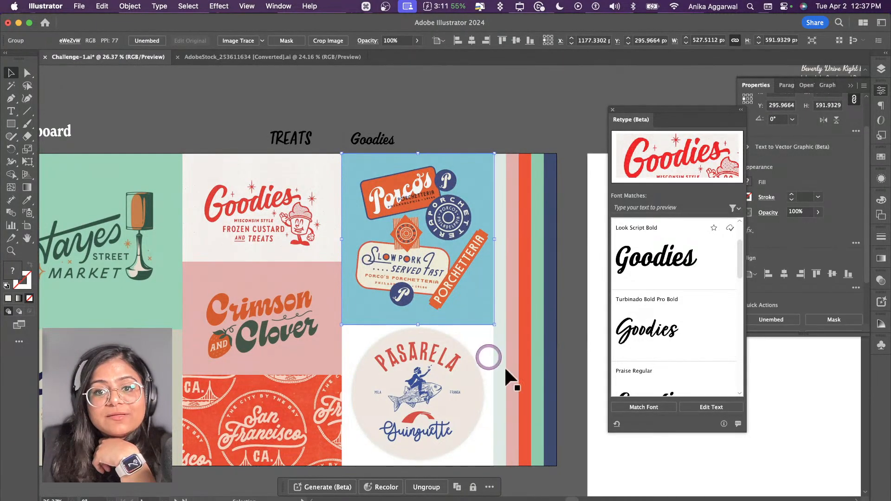
click(627, 406)
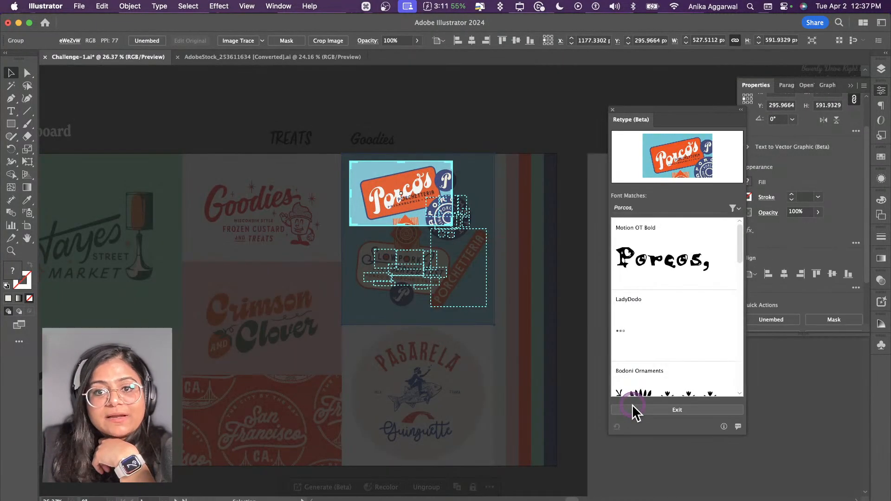
Step: Check the font matches for the word LOW in the Porco's image and exit the font matching
click(511, 274)
click(409, 258)
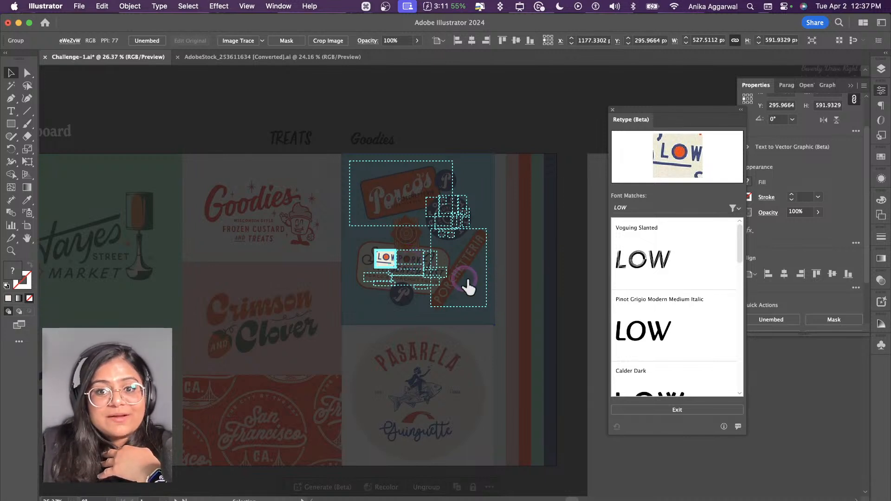
click(676, 410)
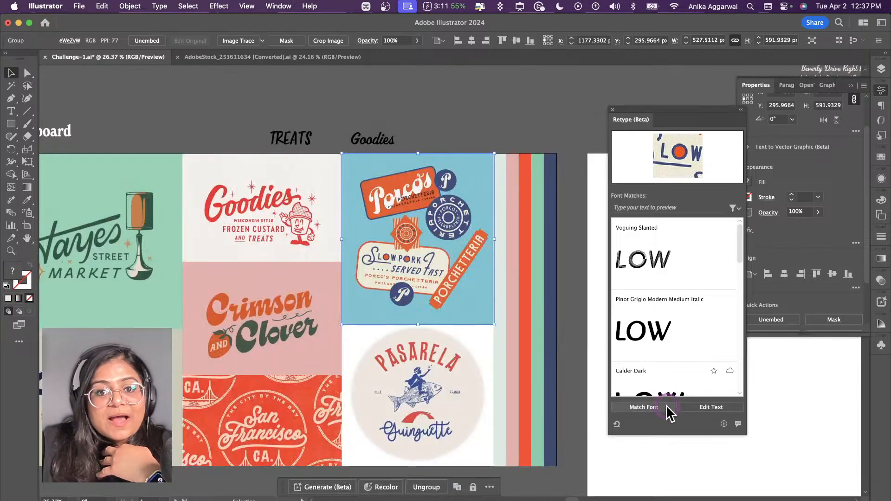
scroll(516, 419, down, 2)
click(236, 383)
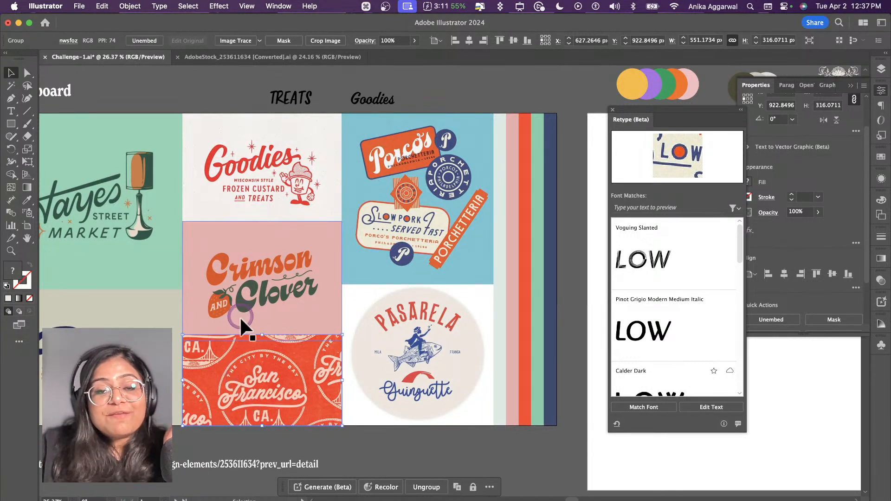
Step: Switch to Adobe Fonts in Chrome and look through the font families found for vintage
click(70, 500)
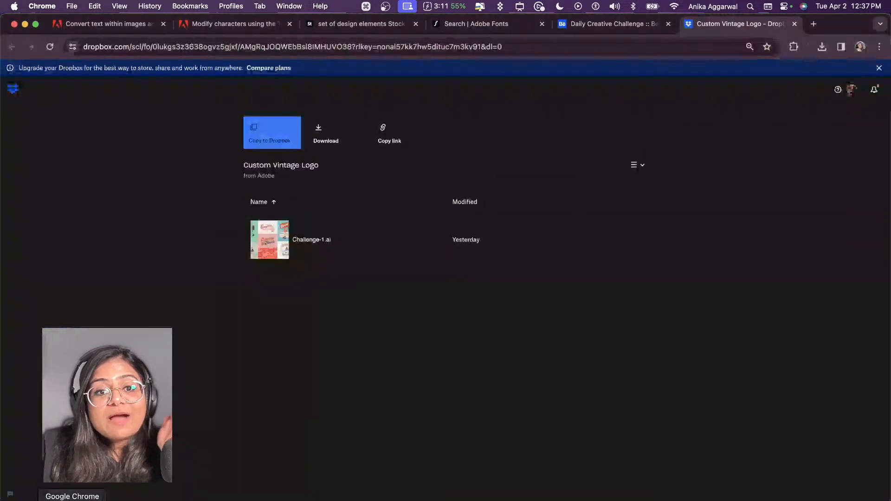
click(484, 28)
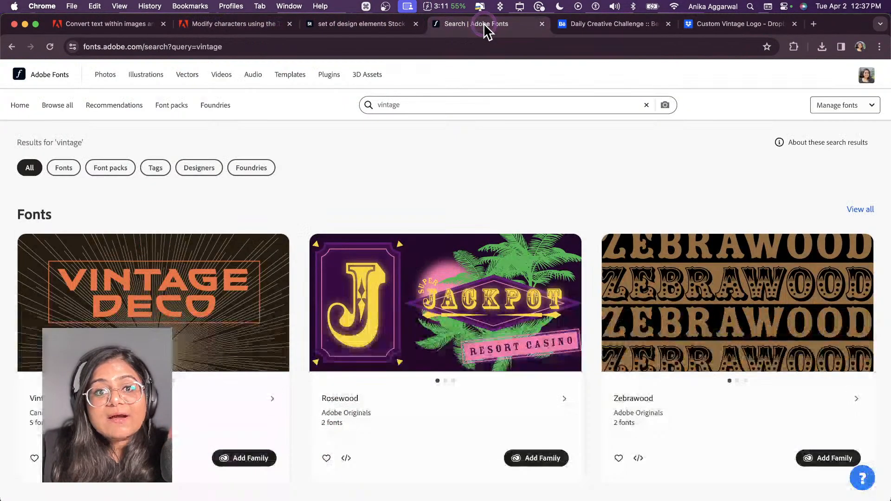
click(411, 106)
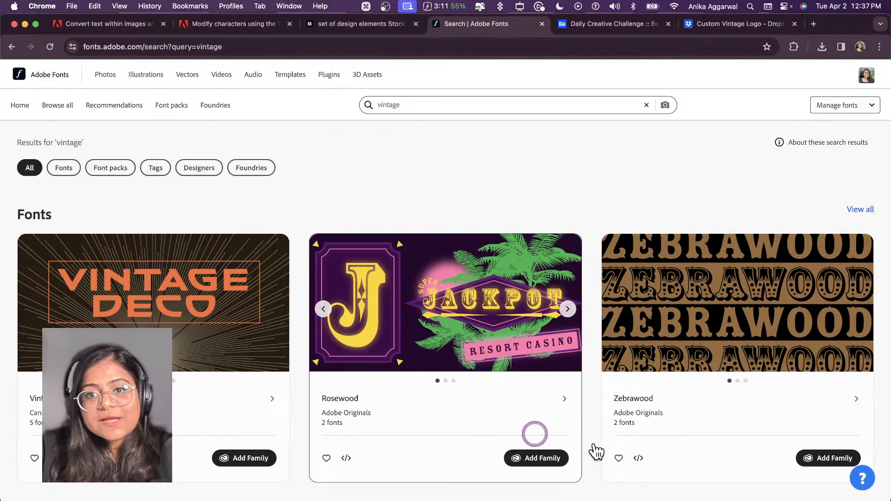
scroll(709, 359, down, 3)
scroll(702, 360, down, 15)
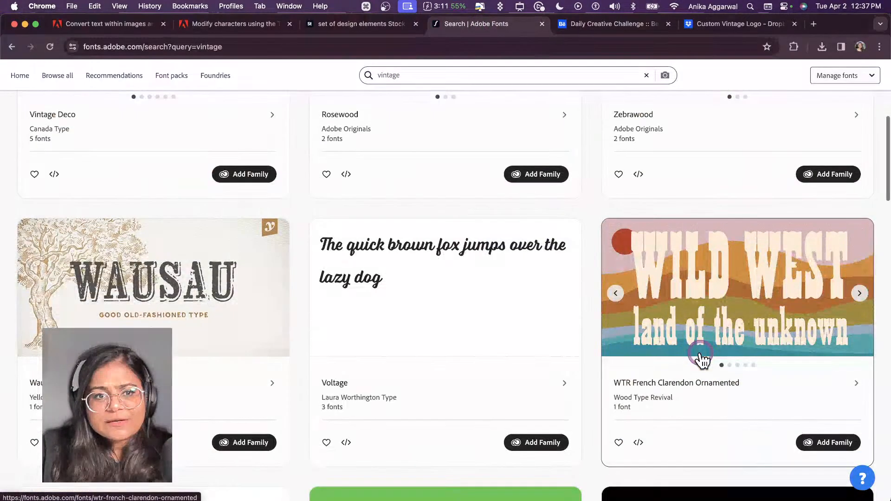
Step: Look further down the vintage font results, switch back to Illustrator and close the Retype panel
scroll(691, 359, down, 3)
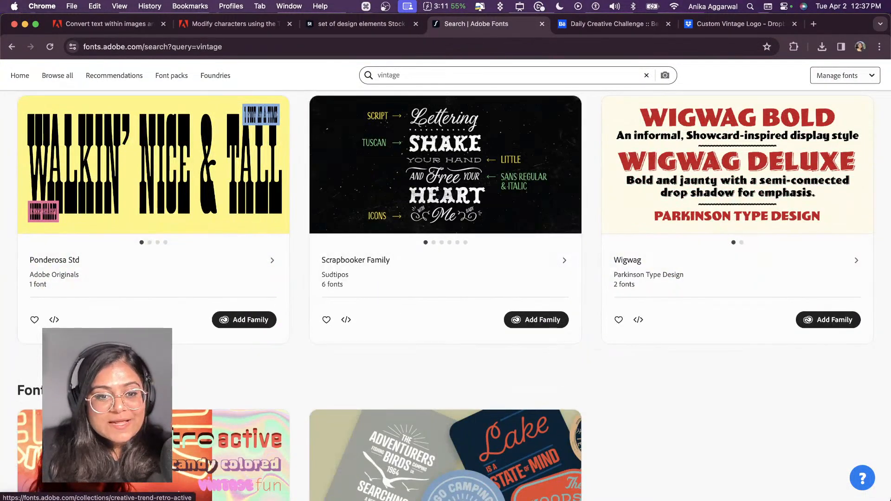
click(222, 496)
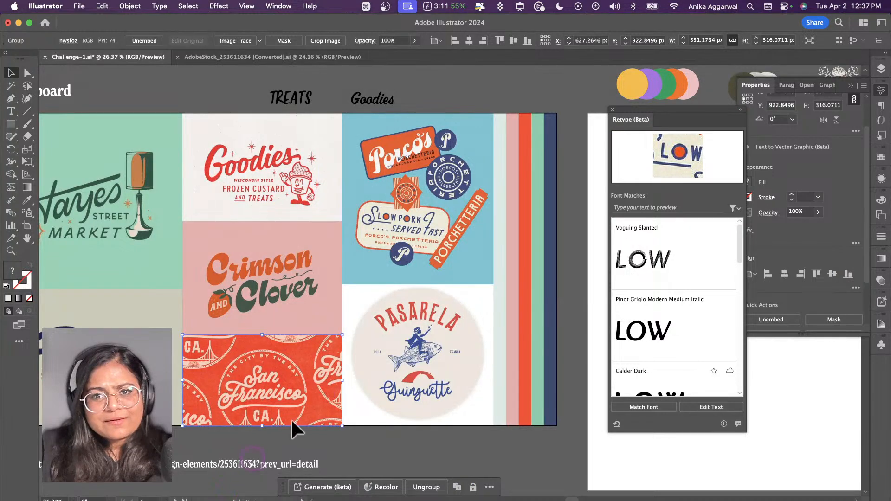
drag(654, 112, 744, 126)
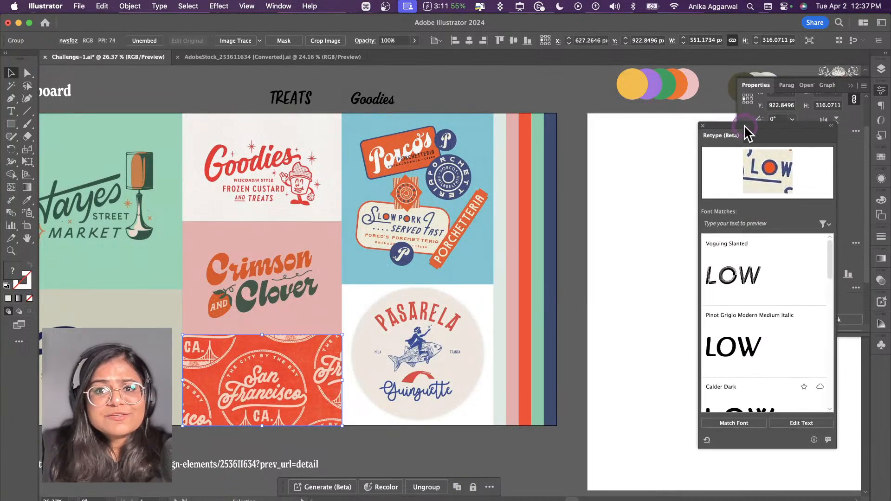
click(703, 126)
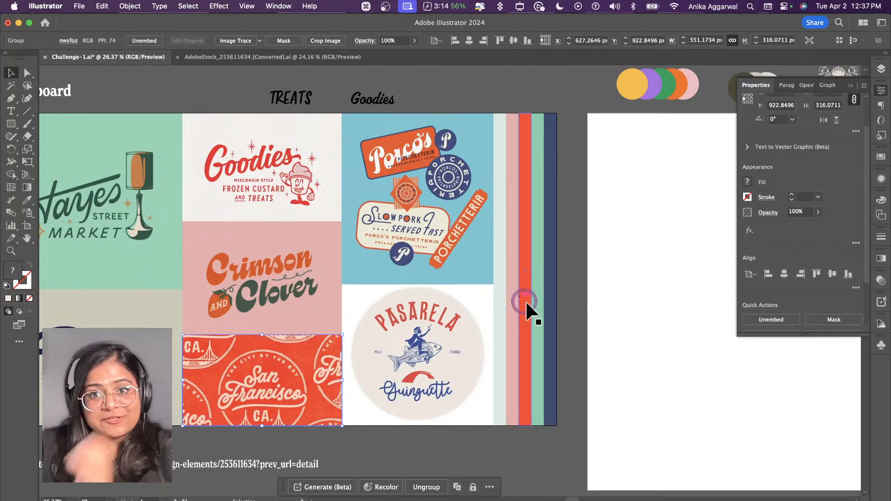
Step: Place a dark olive copy of the three font sample lines on artboard 2, enlarged to about 39.5 pt
scroll(527, 303, right, 6)
scroll(518, 281, up, 3)
scroll(518, 281, left, 1)
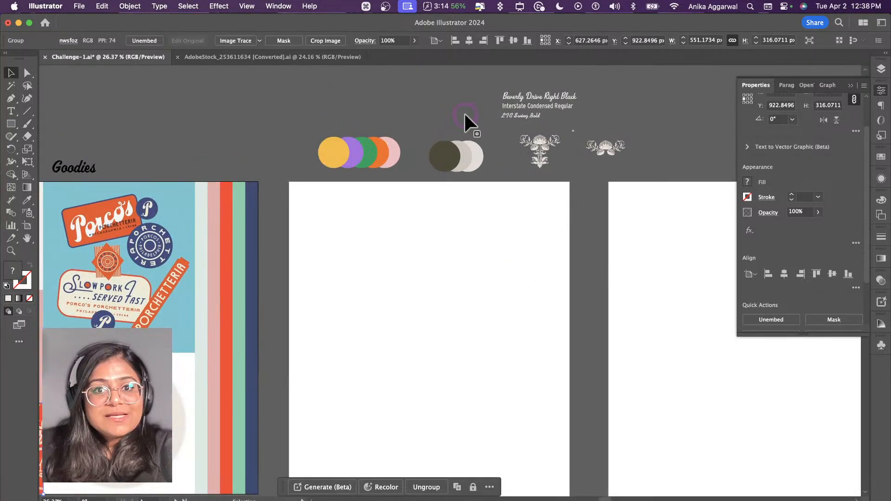
drag(504, 101, 372, 227)
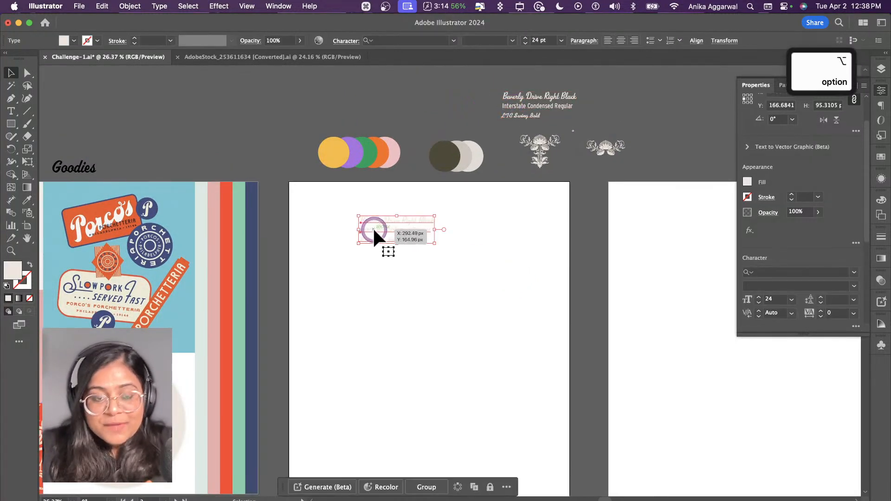
key(i)
click(440, 158)
key(v)
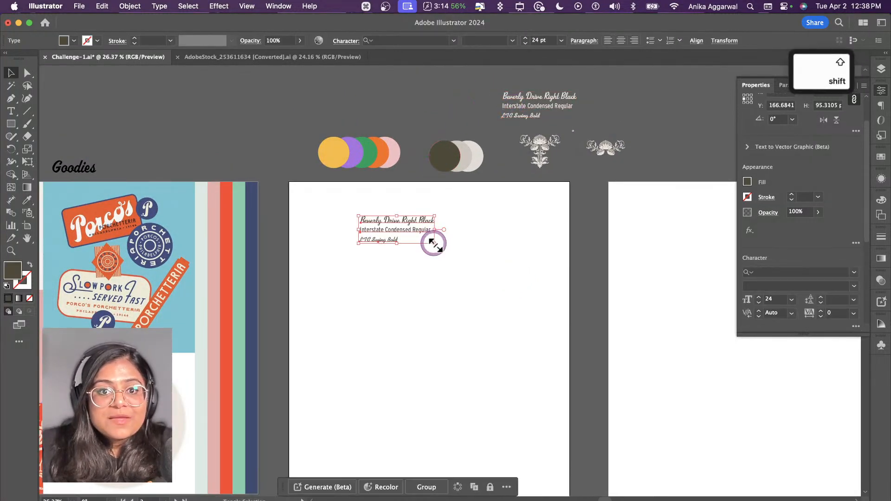
drag(435, 243, 389, 218)
click(411, 280)
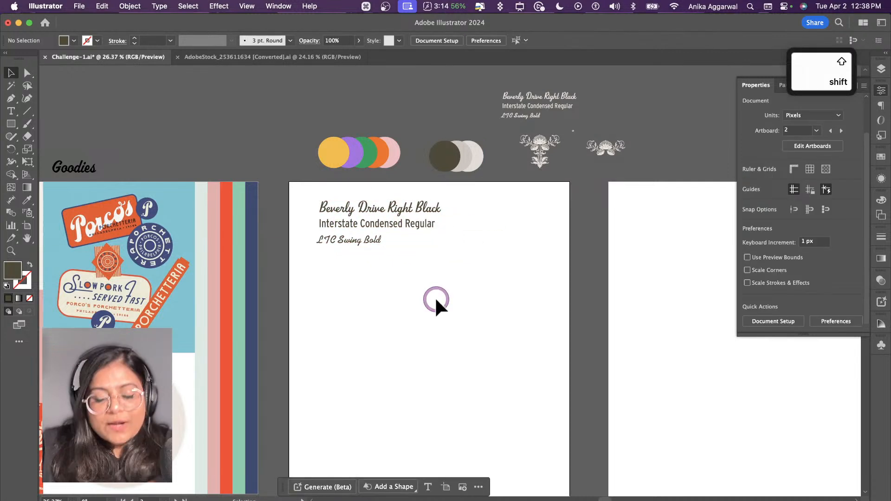
Step: Duplicate the Interstate Condensed sample line below the font samples and change its text to RUSTIC FLOWERS & FARM
click(380, 223)
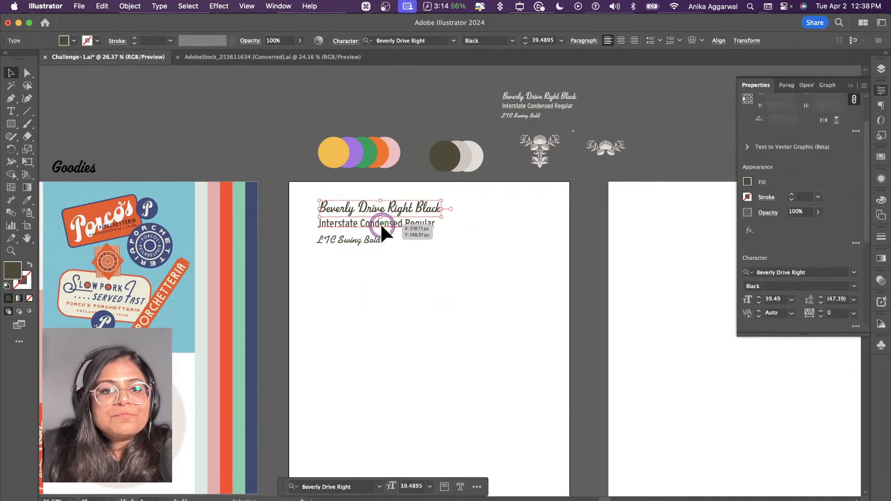
drag(380, 225, 395, 302)
double_click(395, 301)
key(super+a)
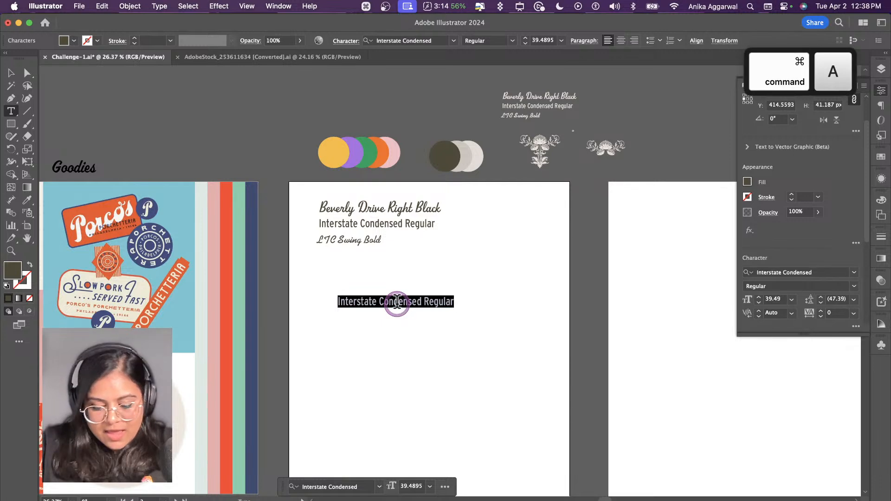
text(RUSTIC FL)
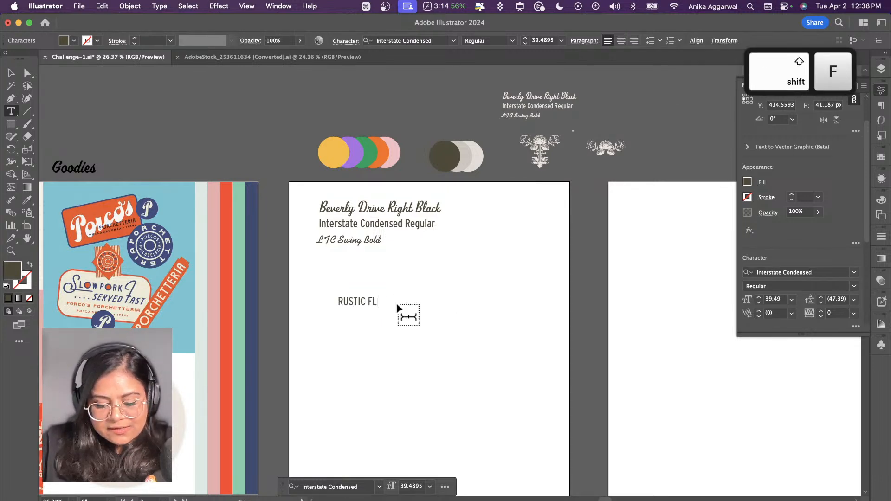
text(OWERS &)
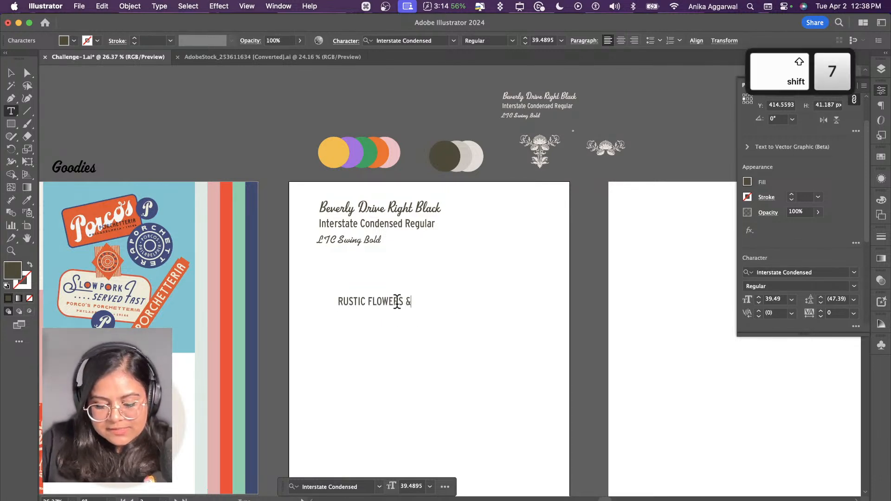
text( FARM)
key(Escape)
click(392, 323)
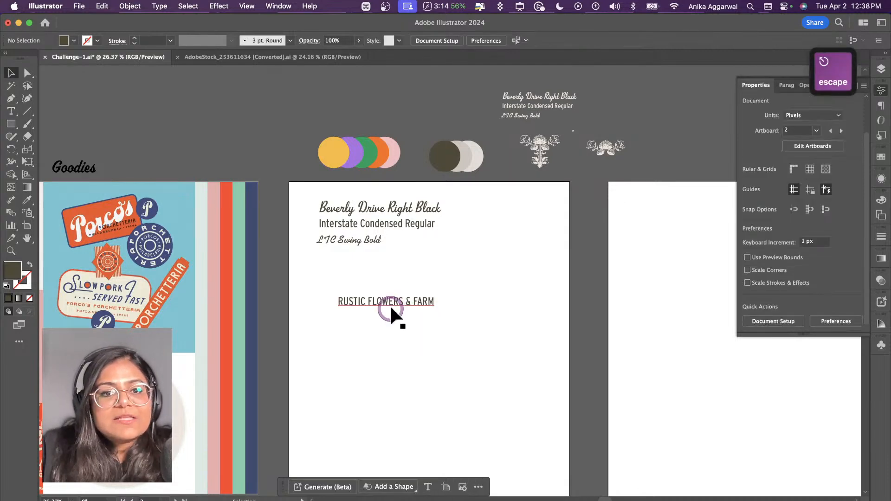
drag(389, 304, 377, 293)
click(377, 312)
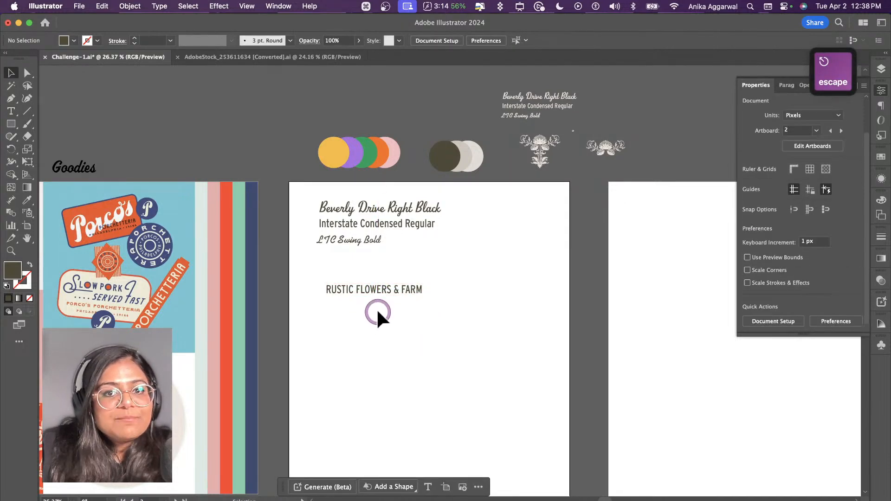
Step: Examine the set of design elements on its Adobe Stock page and the thistle-like flower ornament in the converted Illustrator file
click(288, 55)
click(72, 499)
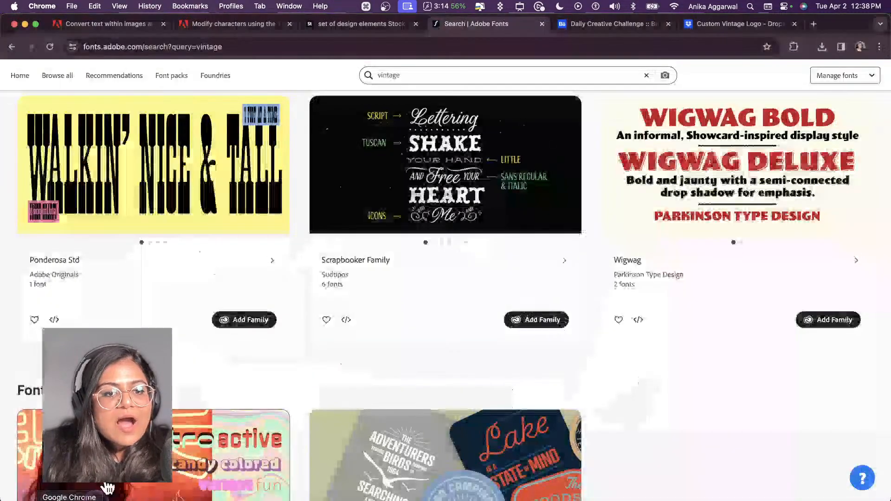
click(377, 23)
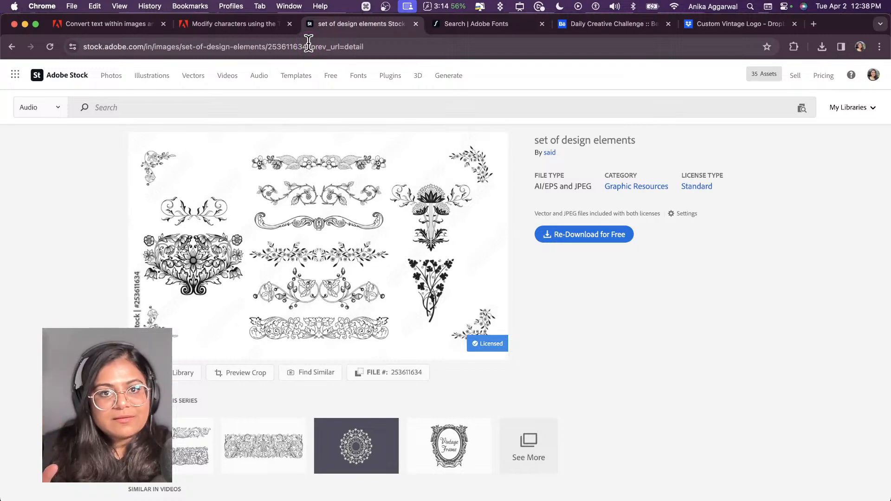
click(382, 77)
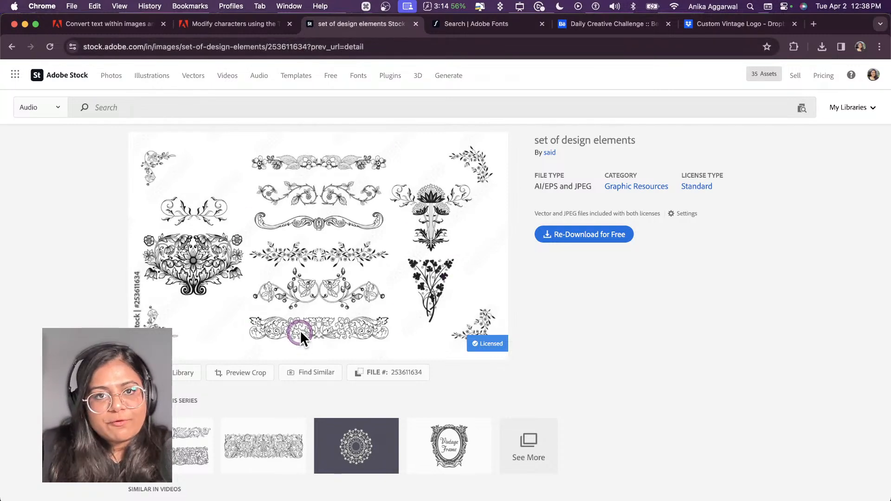
click(200, 499)
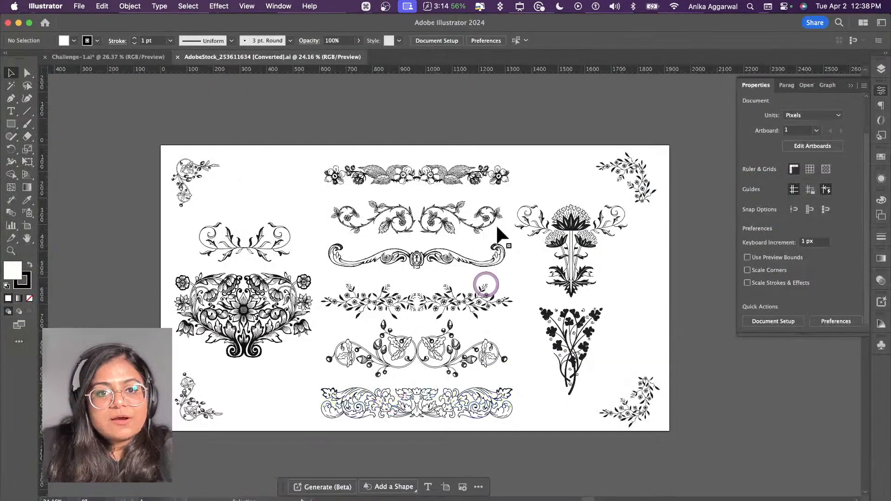
click(583, 237)
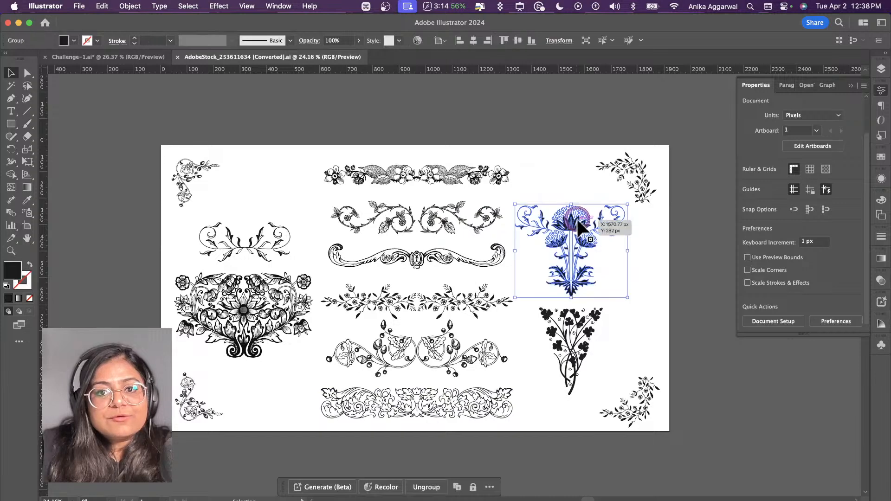
Step: Place a dark olive copy of the tall flower ornament, about 215 px high, beneath the RUSTIC FLOWERS & FARM line in Challenge-1
click(134, 57)
click(538, 146)
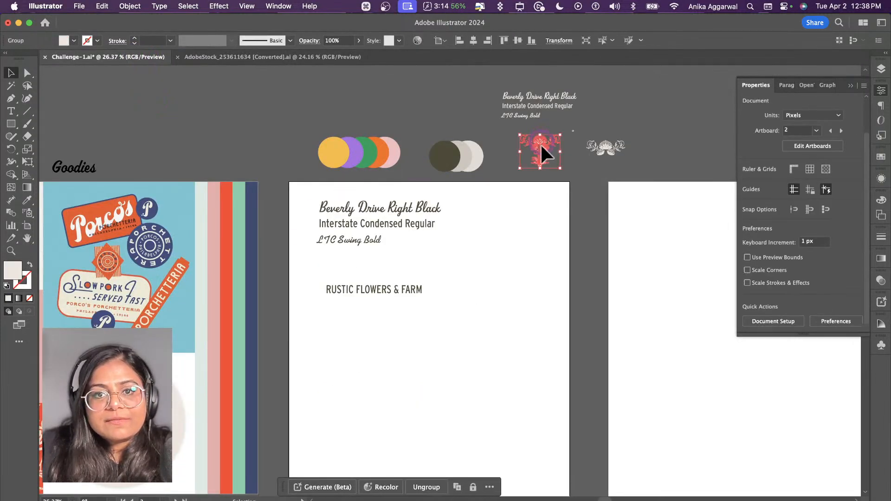
drag(536, 149, 470, 318)
key(i)
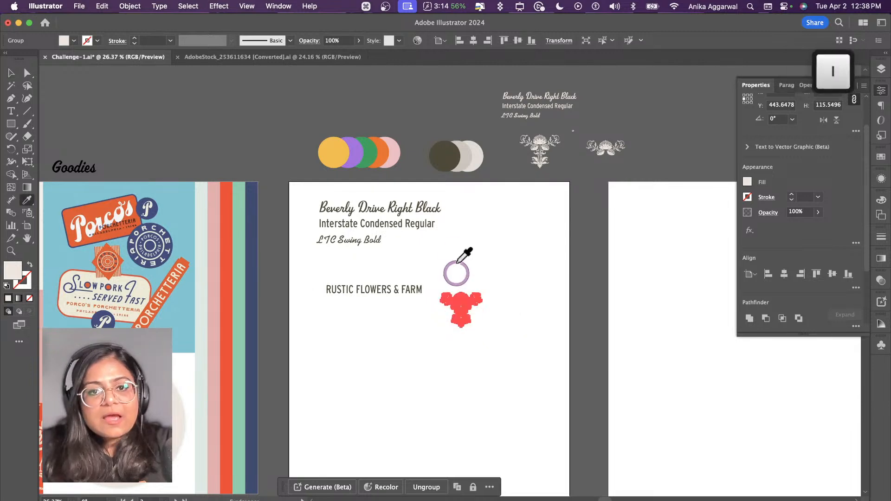
click(451, 149)
key(v)
click(493, 248)
click(470, 304)
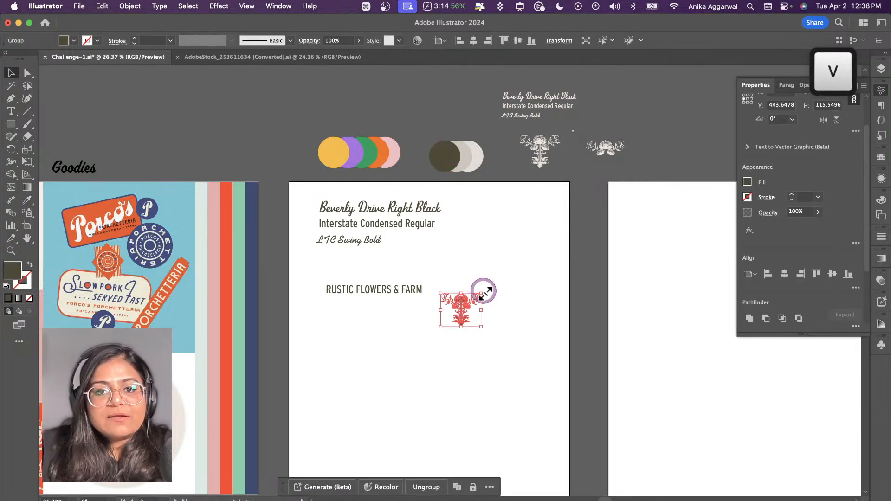
drag(481, 292, 381, 348)
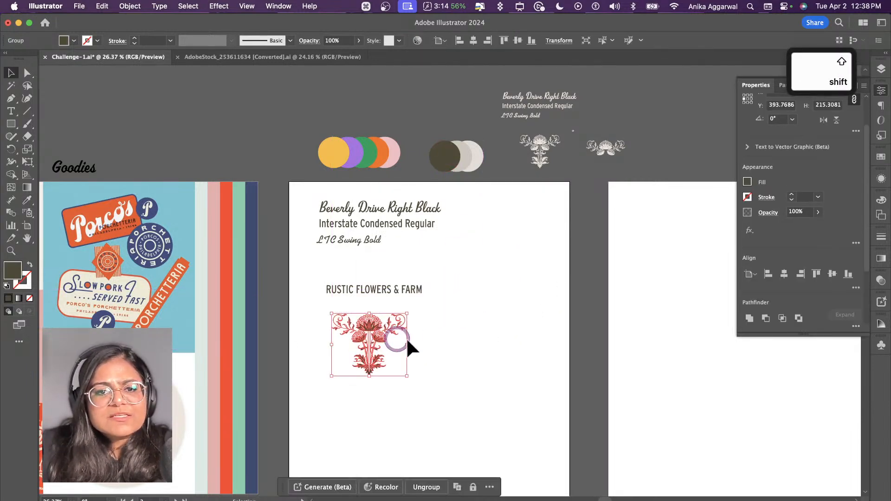
click(446, 371)
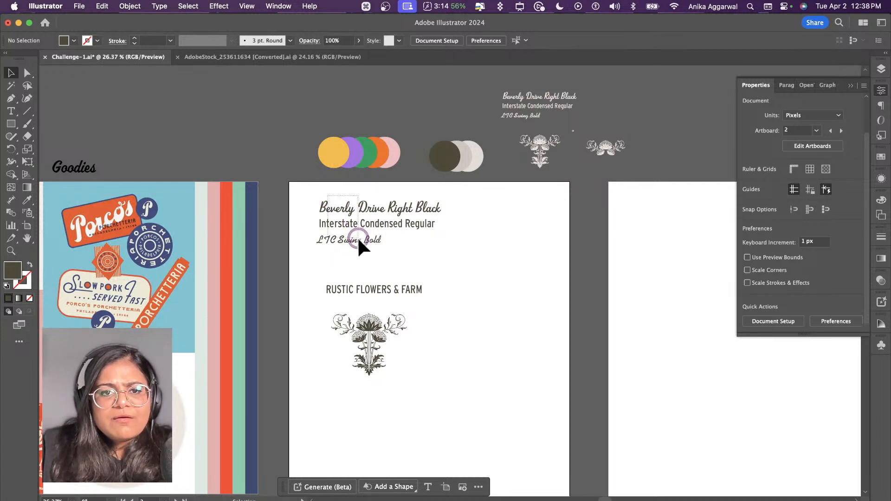
Step: Delete the enlarged font sample lines from artboard 2 and move the title line and flower ornament up
drag(358, 241, 263, 107)
key(BackSpace)
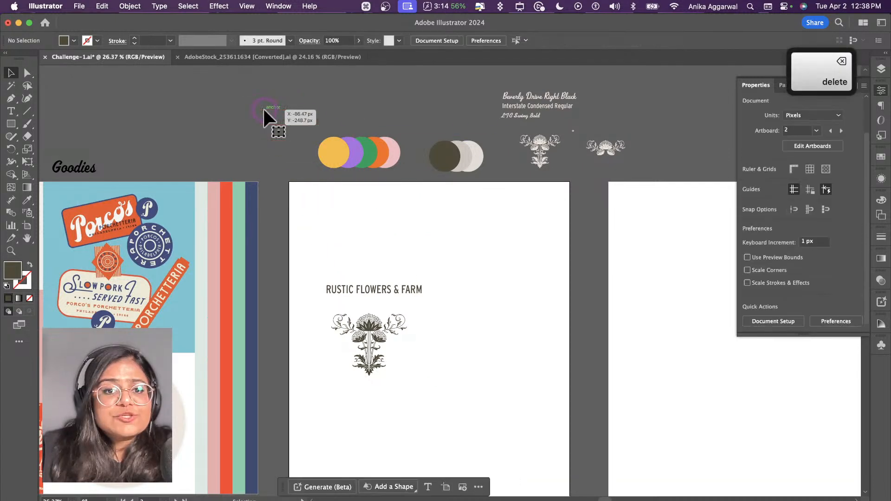
drag(343, 242, 372, 274)
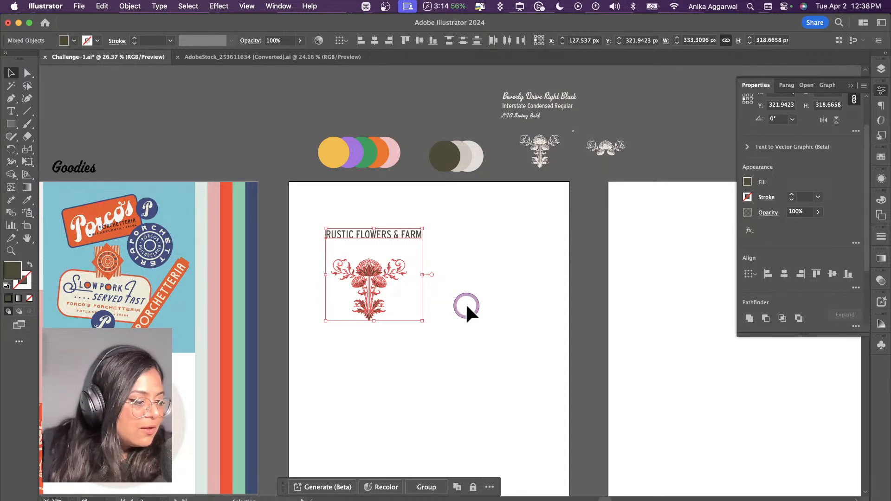
click(482, 333)
Step: Nudge the RUSTIC FLOWERS & FARM line sideways to centre it above the flower ornament
scroll(477, 327, down, 1)
scroll(478, 328, left, 1)
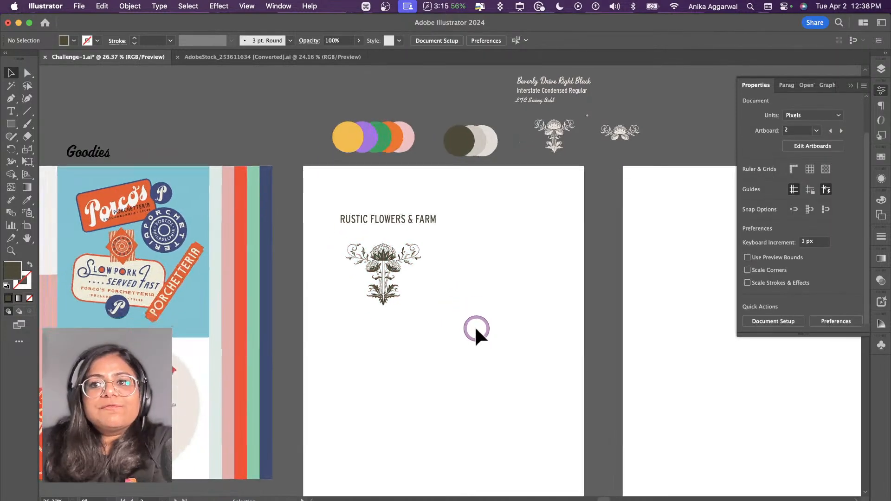
scroll(475, 326, up, 2)
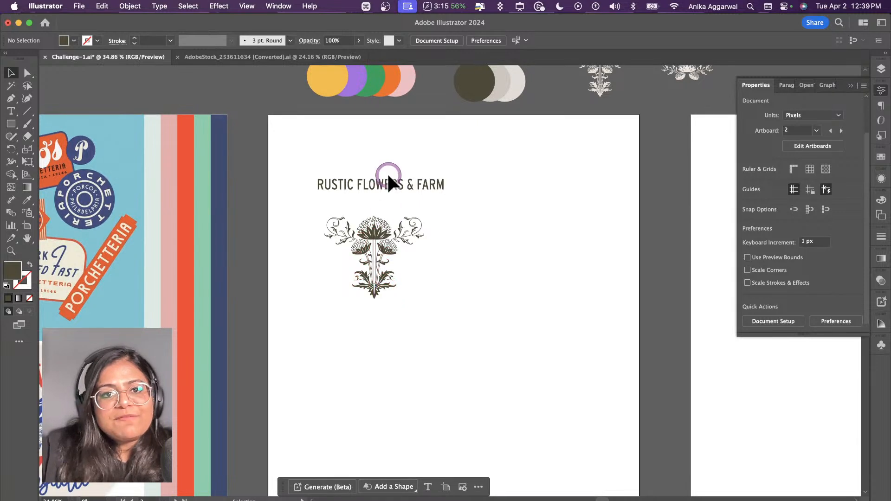
drag(387, 173, 383, 180)
click(496, 253)
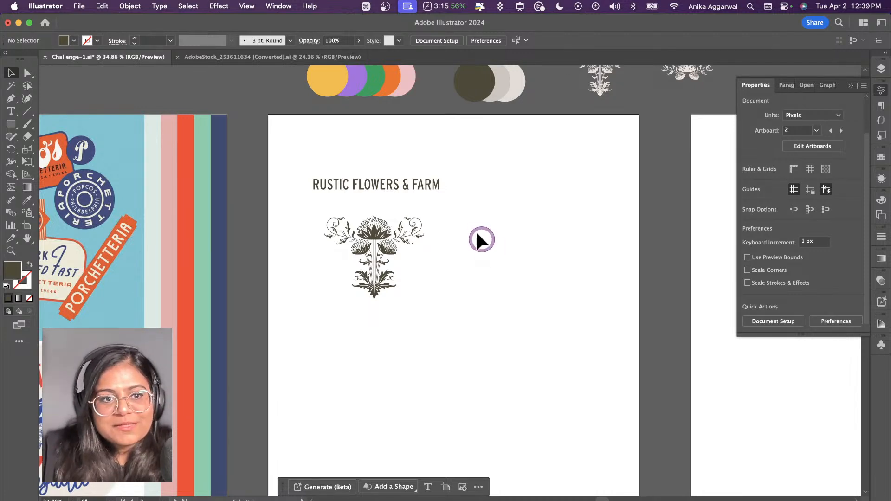
Step: Duplicate the title line beneath the flower ornament and change the copy's text to bloom with elegance
click(400, 187)
drag(399, 185, 405, 315)
double_click(405, 317)
key(super+a)
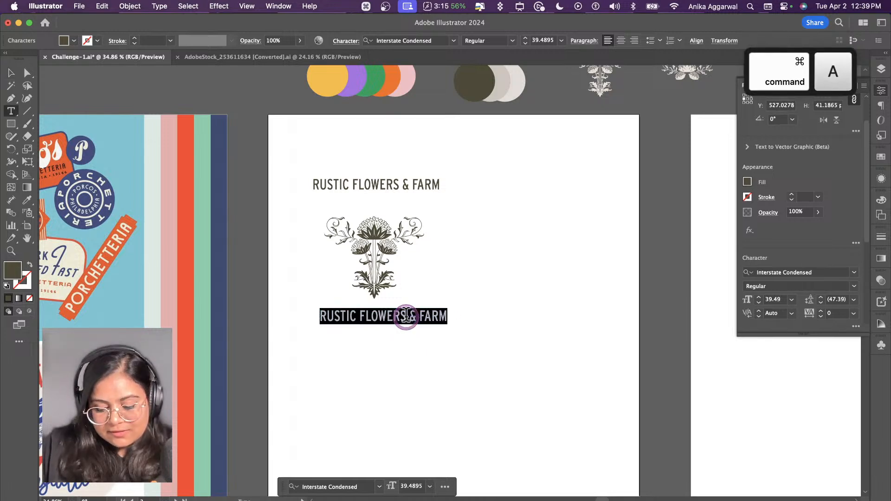
text(bloom with elegance)
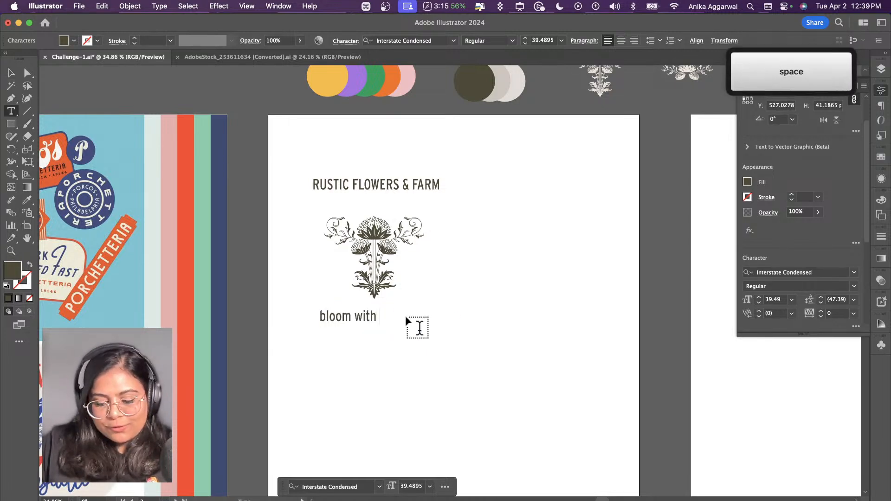
key(Escape)
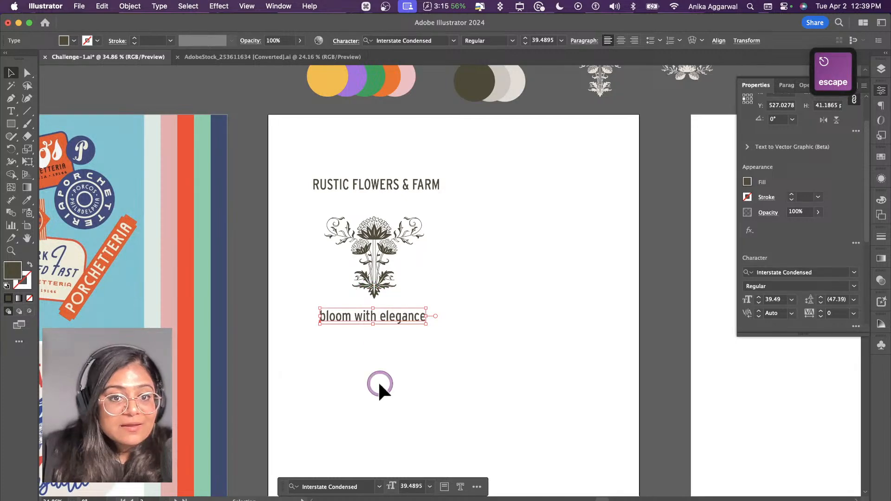
Step: Look over the moodboard logos as references for the lettering and layout of the flower logo
scroll(383, 355, left, 15)
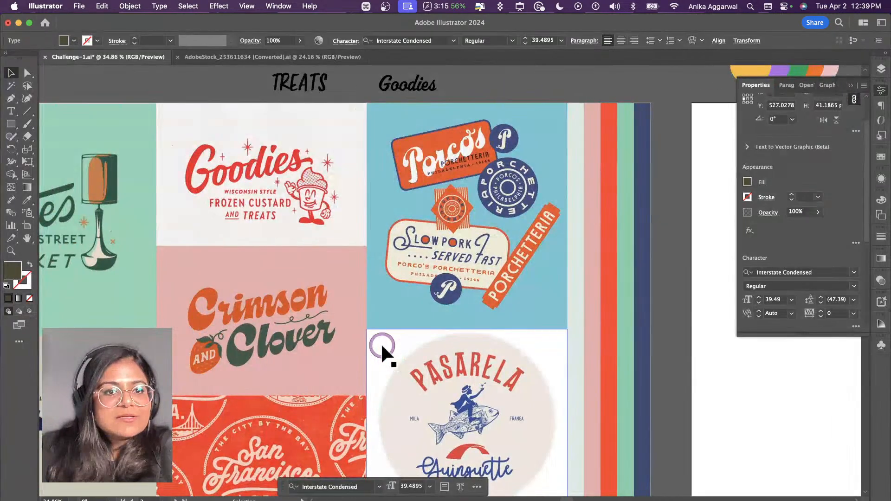
scroll(381, 346, down, 3)
scroll(382, 346, right, 2)
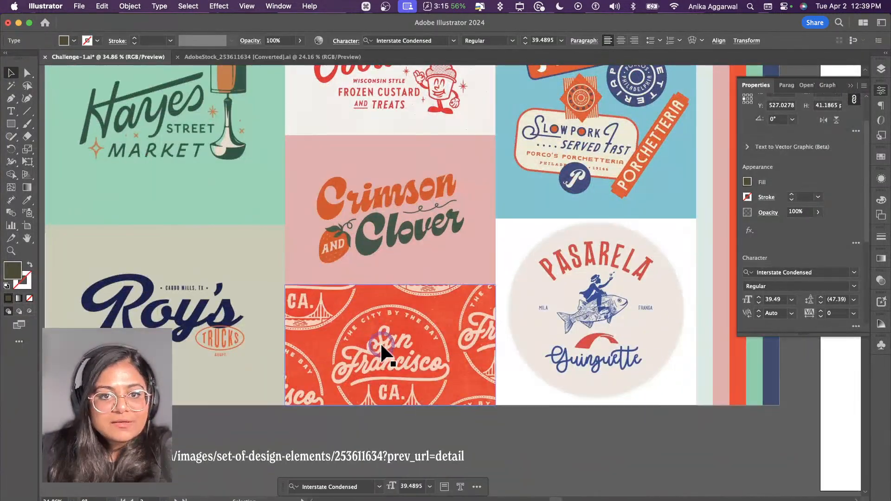
scroll(523, 378, right, 10)
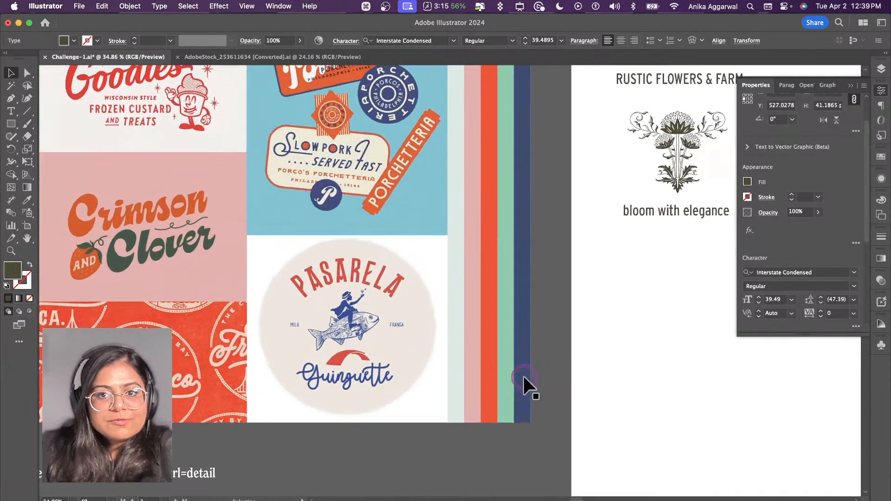
Step: Match the font of the San Francisco moodboard image and apply LTC Swing Bold to the bloom with elegance line
click(184, 359)
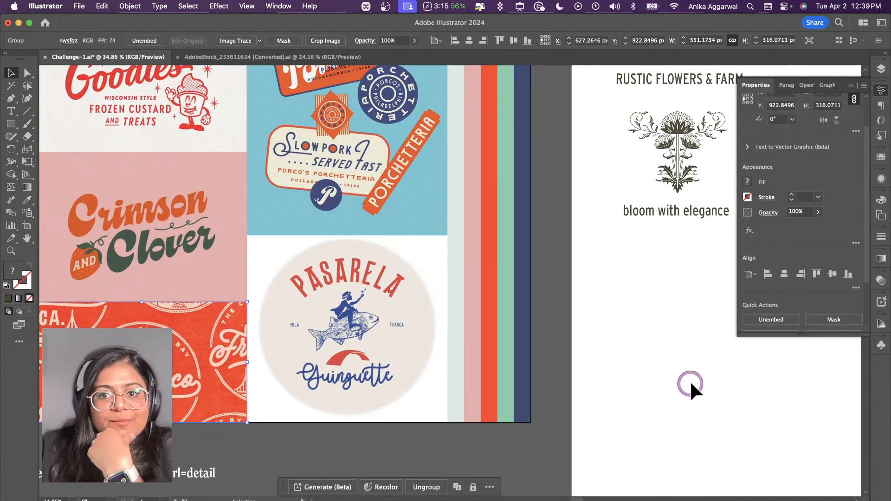
scroll(783, 320, down, 3)
click(786, 320)
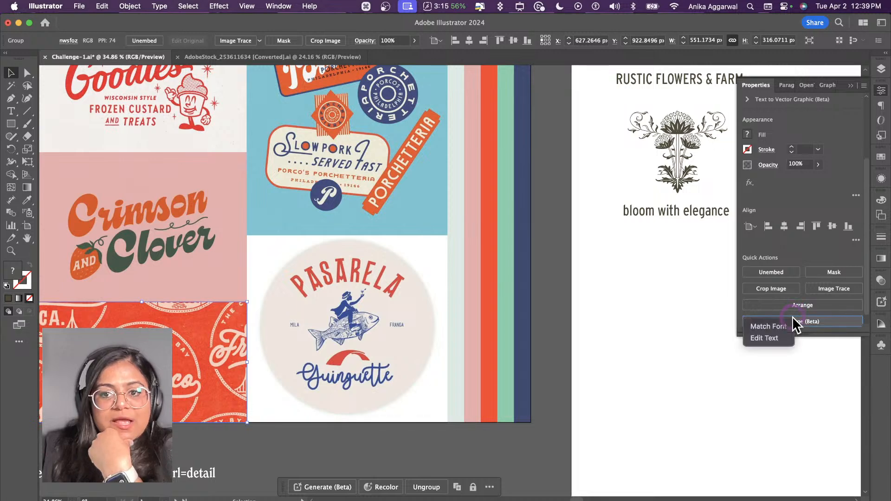
click(781, 324)
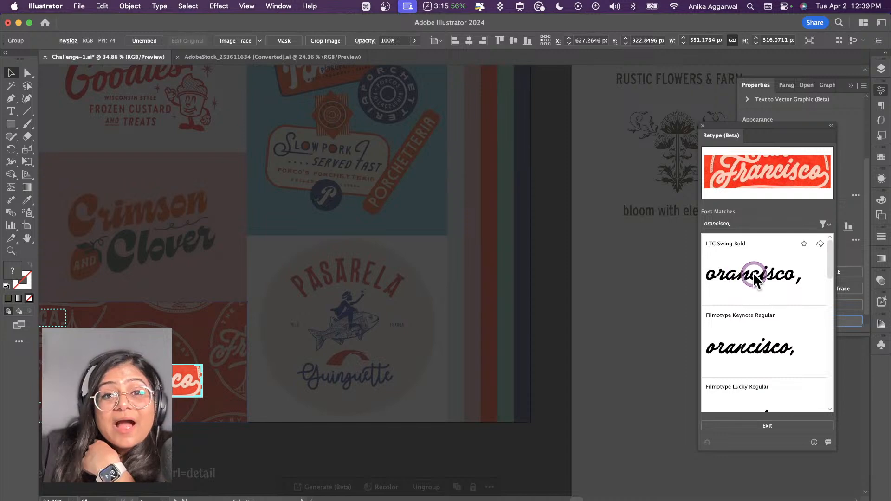
click(739, 432)
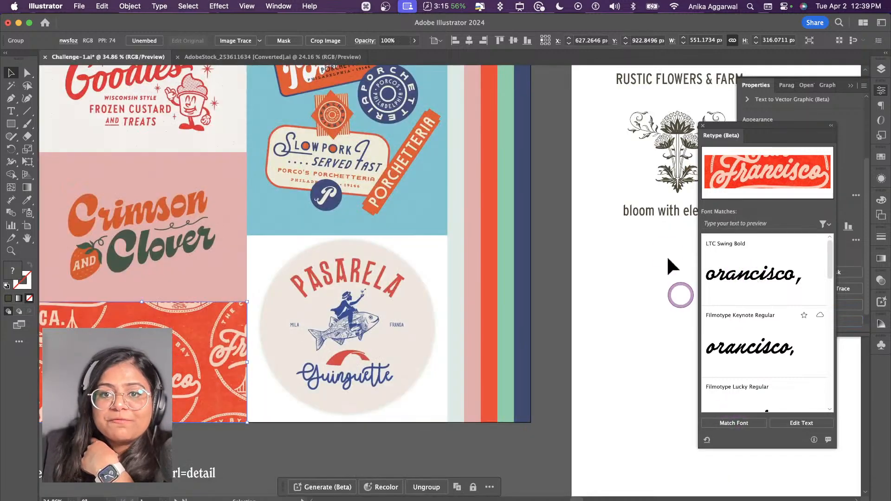
click(663, 214)
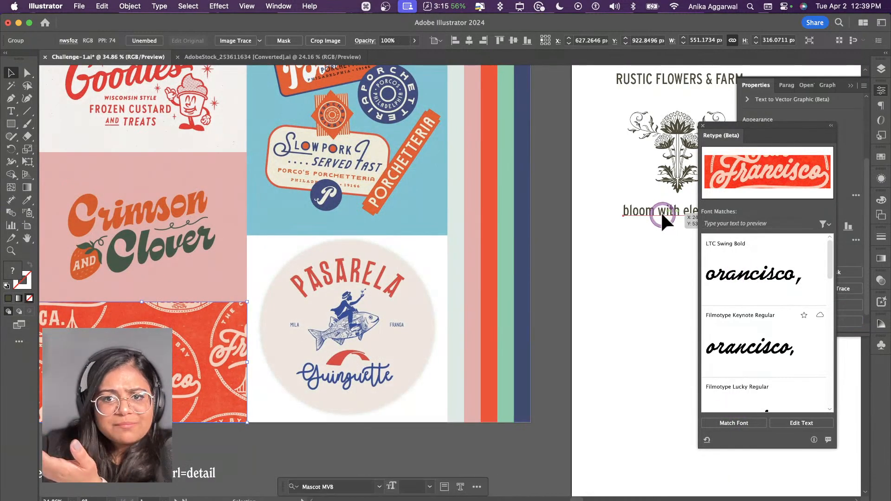
click(763, 262)
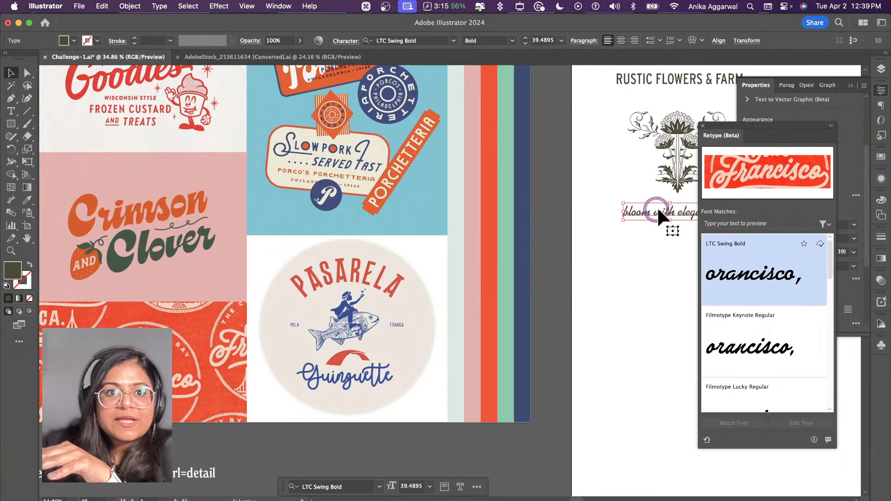
click(702, 125)
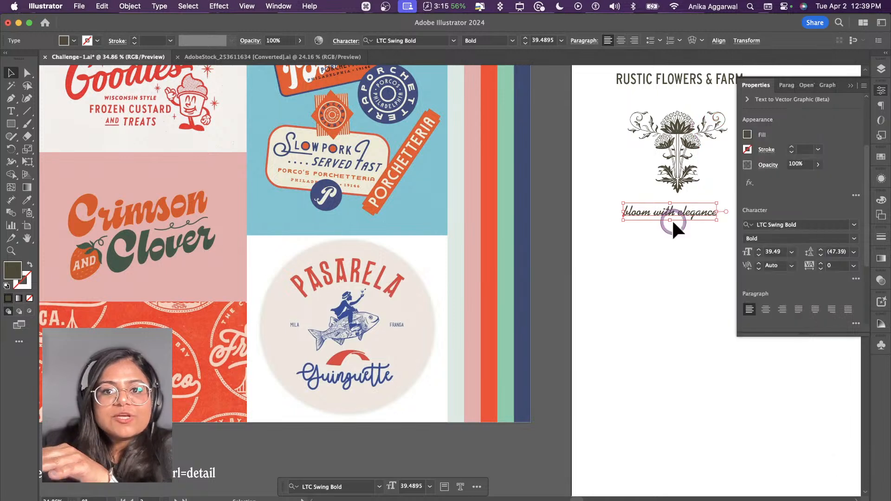
Step: Move the bloom with elegance line slightly lower beneath the flower ornament
click(668, 240)
scroll(667, 239, right, 5)
scroll(600, 238, up, 2)
scroll(490, 326, up, 1)
scroll(466, 288, up, 1)
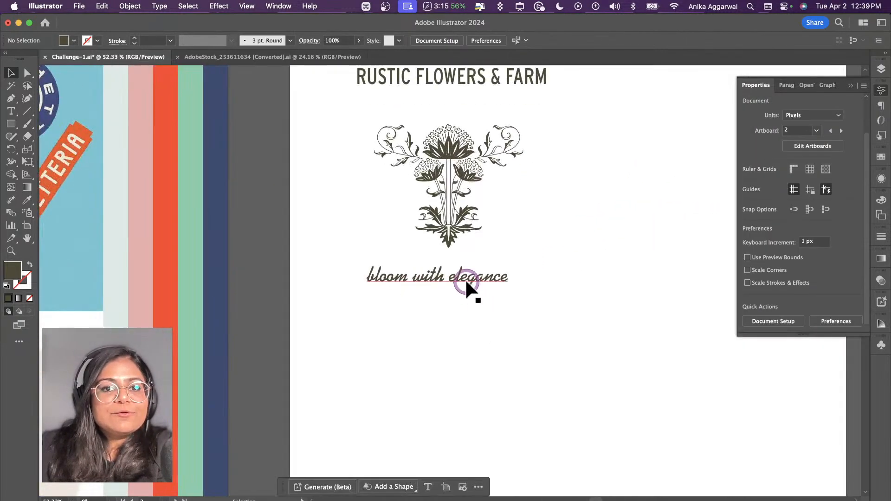
mouse_move(465, 288)
mouse_down()
mouse_move(477, 288)
mouse_move(475, 298)
mouse_up()
click(440, 82)
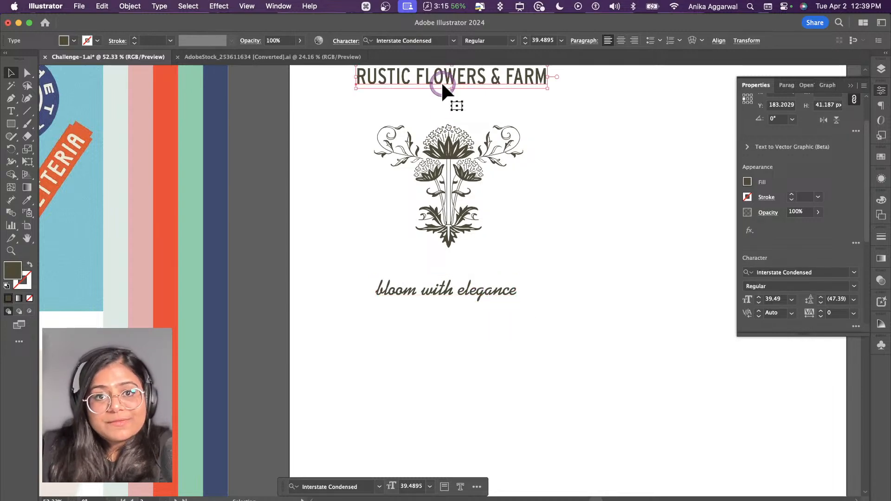
Step: Undo the tagline's move and its change to LTC Swing Bold
scroll(498, 212, left, 10)
scroll(433, 312, down, 1)
scroll(432, 313, down, 3)
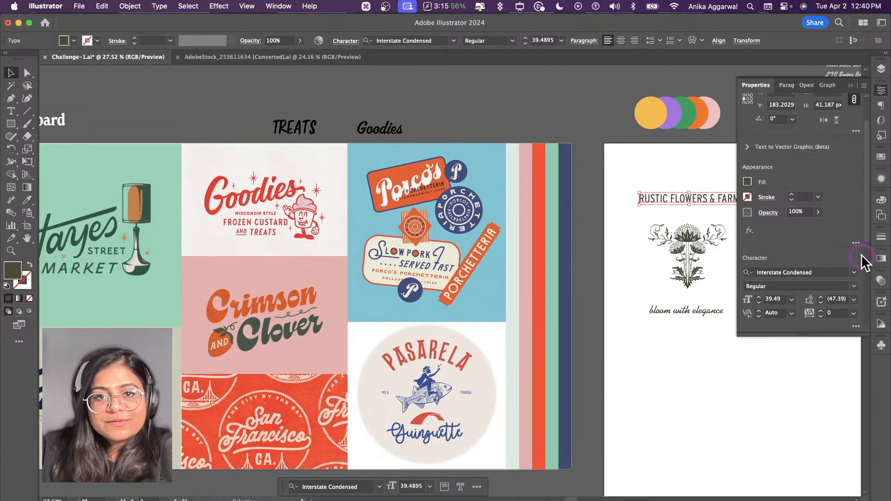
scroll(648, 383, right, 4)
scroll(648, 383, down, 1)
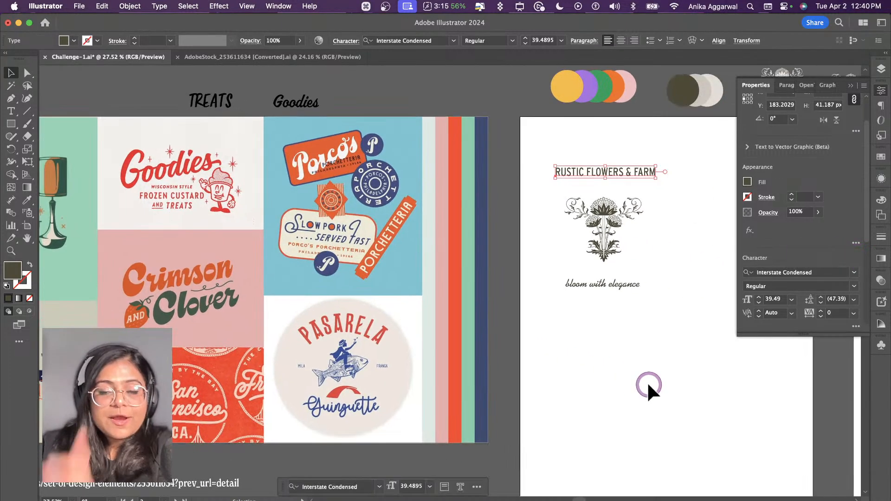
key(super+z)
key(super+z)
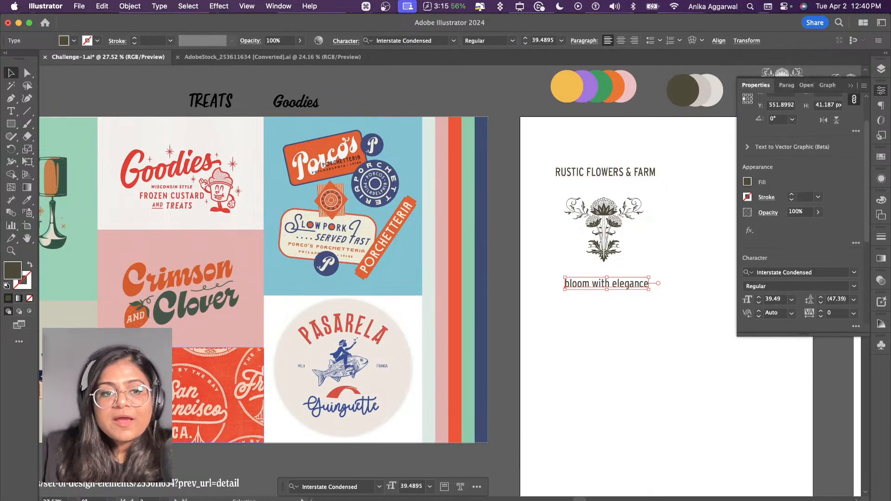
Step: Run Match Font again on the San Francisco moodboard image and look through the suggested script fonts
click(183, 378)
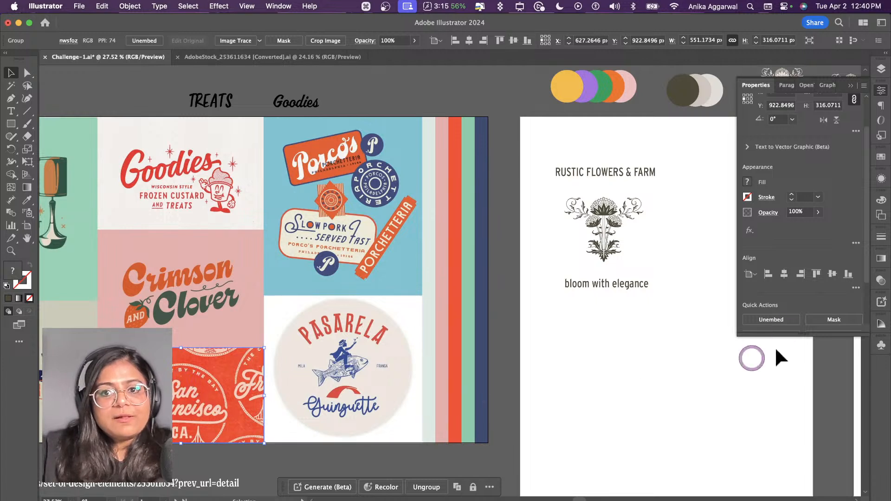
scroll(802, 257, down, 3)
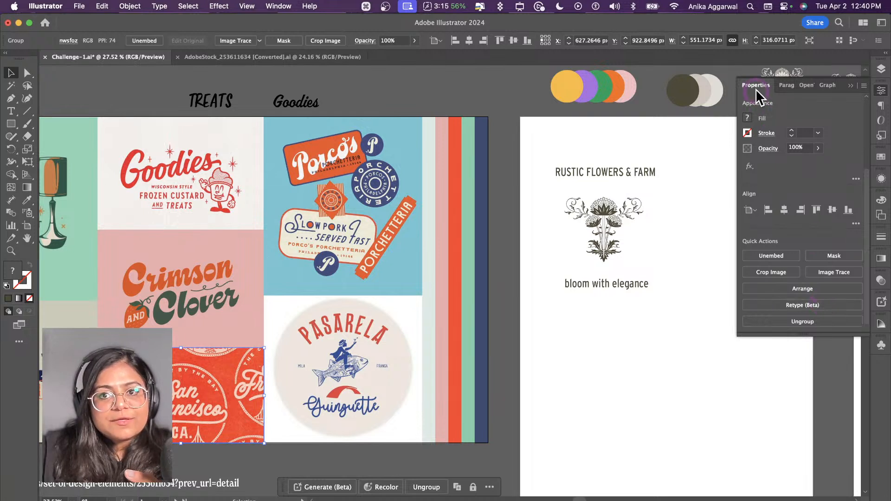
click(829, 302)
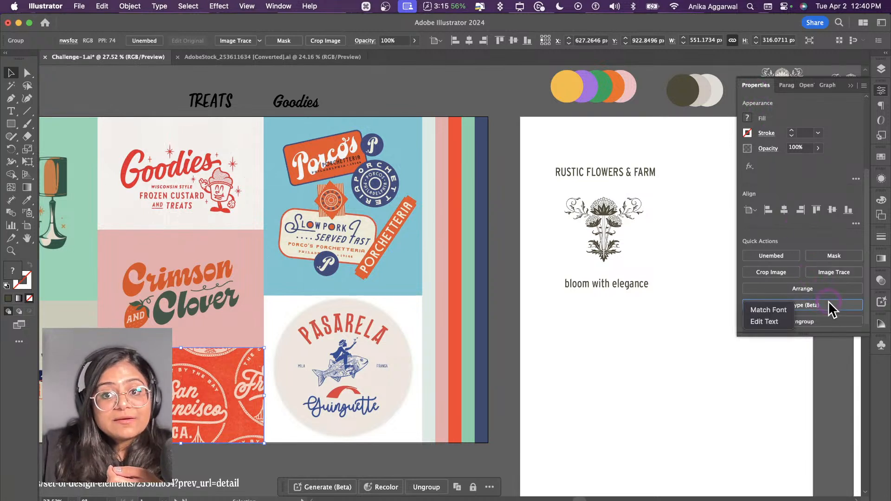
click(786, 309)
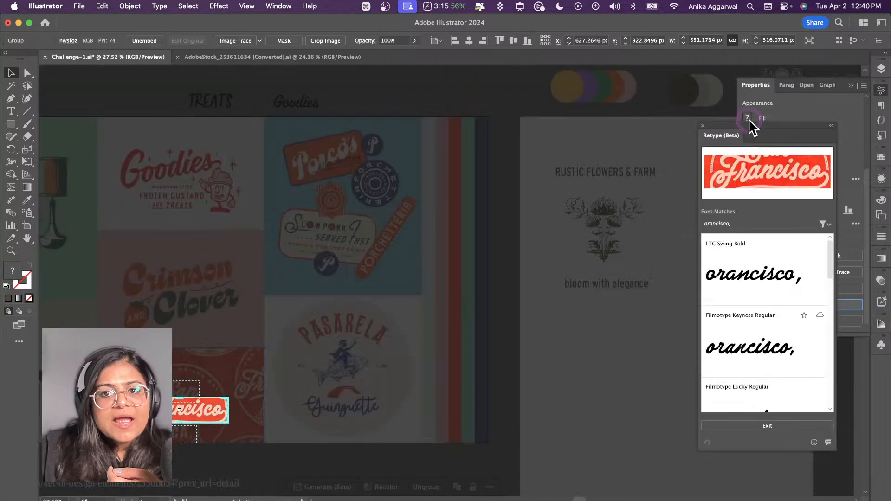
drag(748, 122, 582, 129)
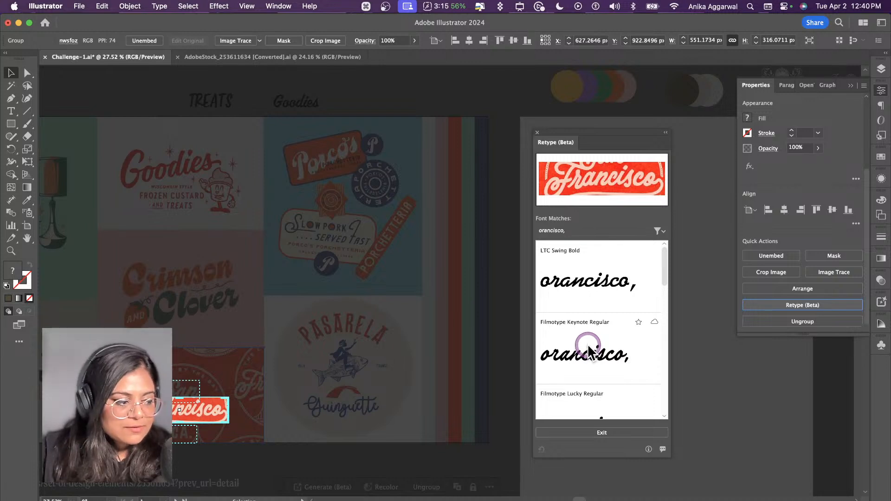
scroll(600, 363, down, 3)
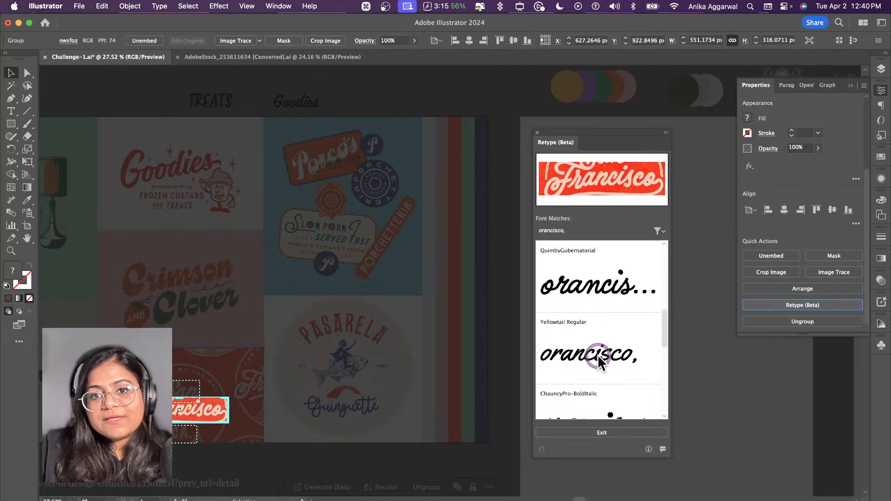
scroll(603, 334, up, 3)
drag(600, 126, 455, 113)
click(481, 414)
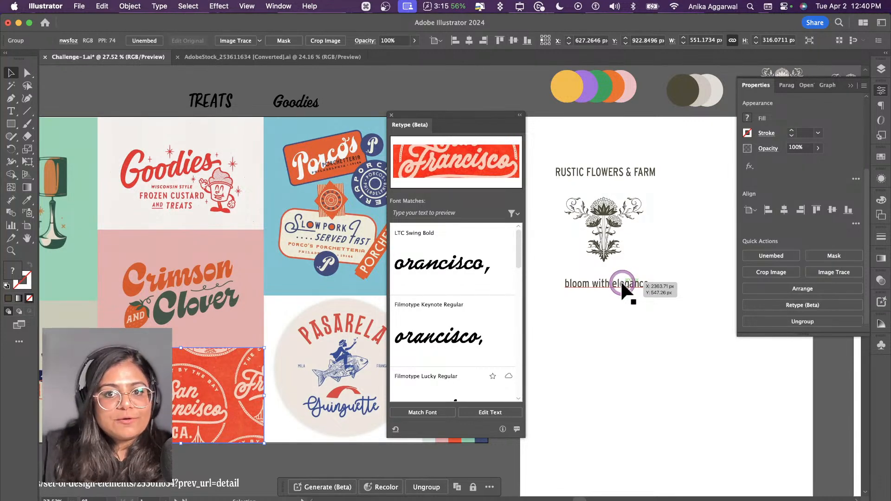
Step: Add a sample text line reading hello below the bloom with elegance tagline
click(616, 323)
click(587, 342)
key(t)
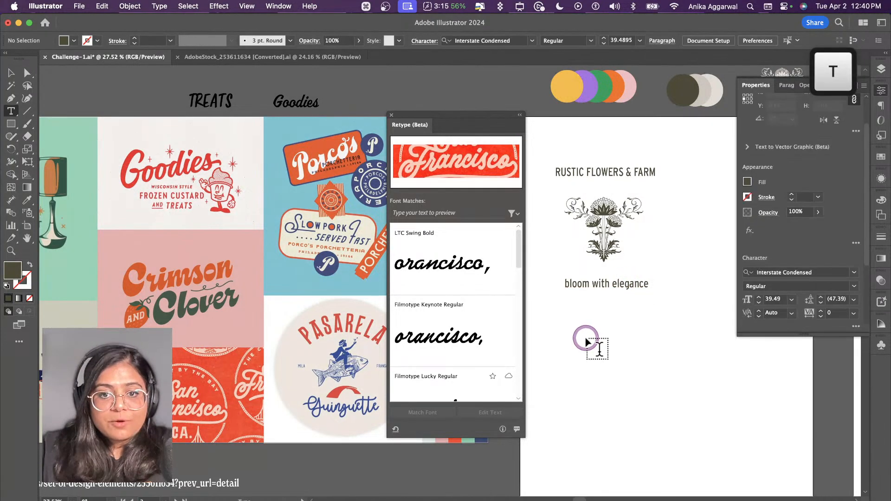
click(586, 341)
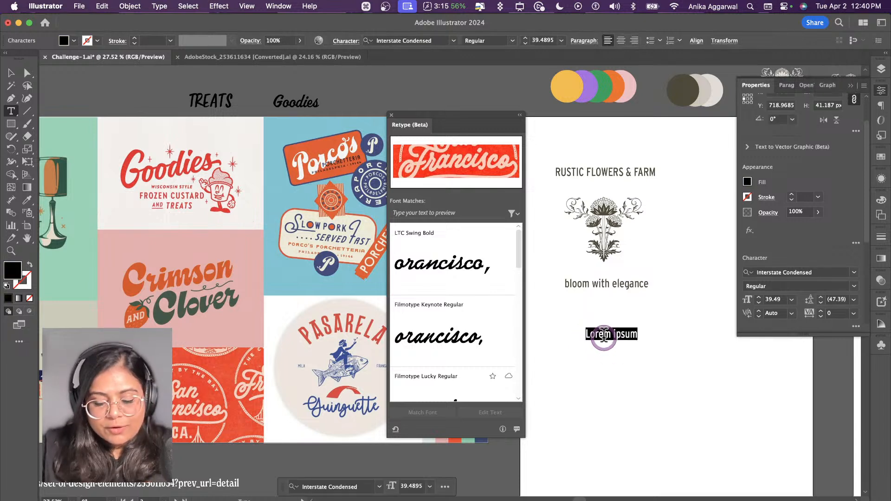
text(hello)
key(Escape)
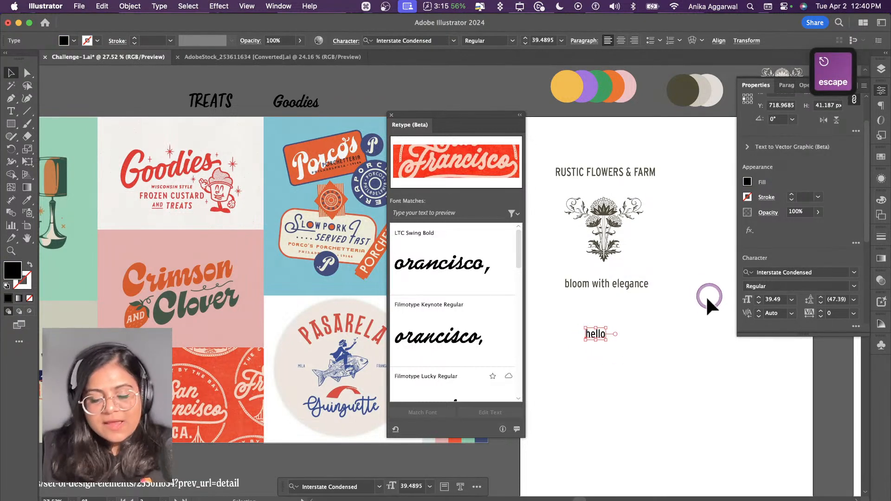
Step: Try LTC Swing Bold and Filmotype Keynote Regular on the hello sample, keeping LTC Swing Bold, and enlarge the sample
click(424, 253)
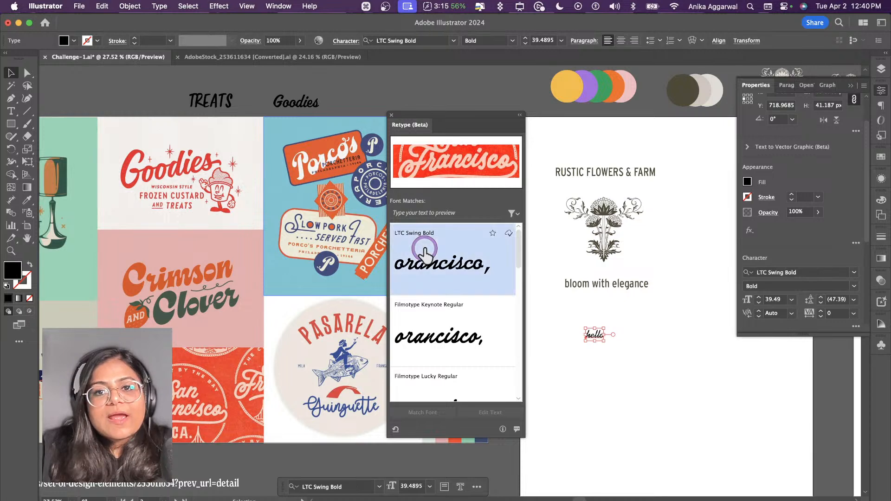
click(437, 320)
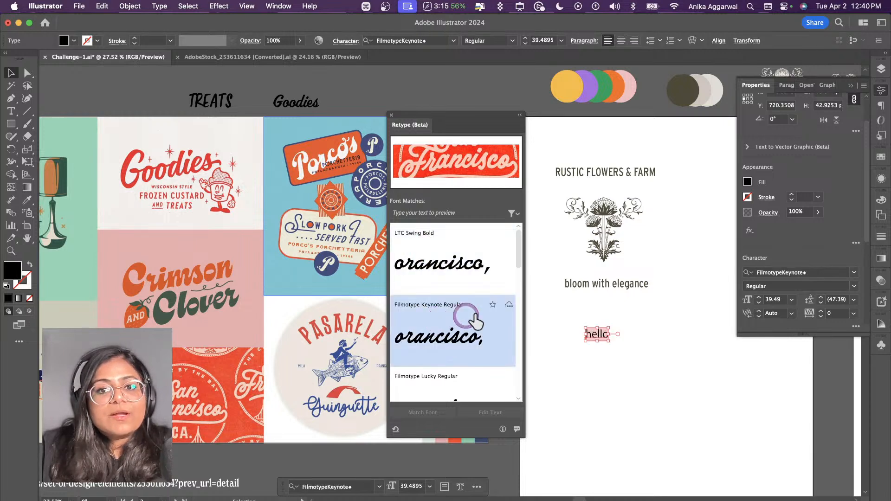
click(457, 271)
drag(607, 337, 627, 333)
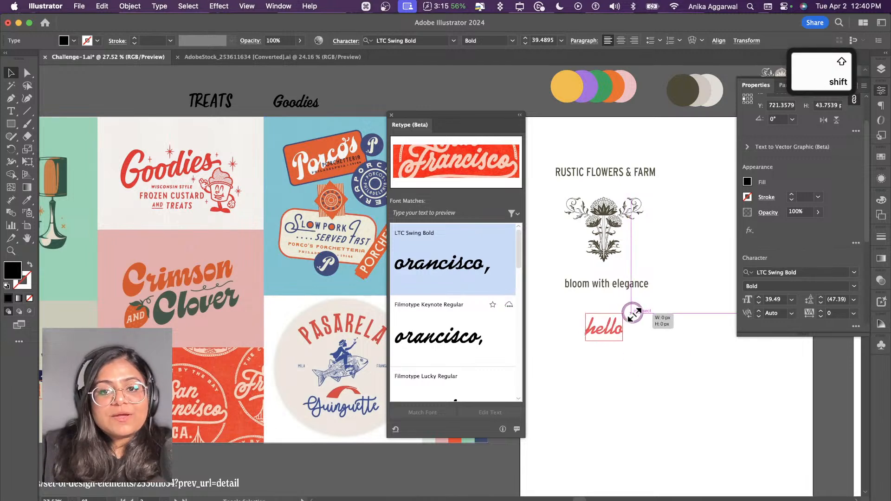
click(602, 397)
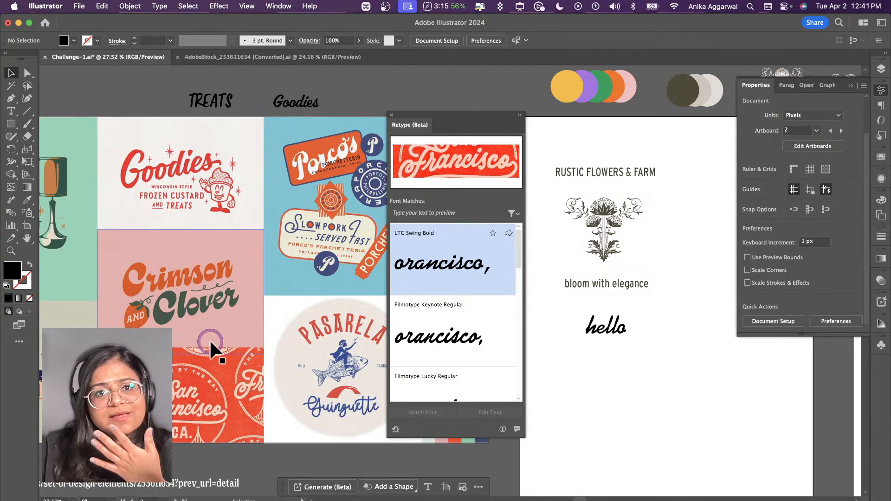
click(391, 115)
Step: Copy the LTC Swing Bold sample's type style onto the bloom with elegance line and colour it dark olive
click(605, 283)
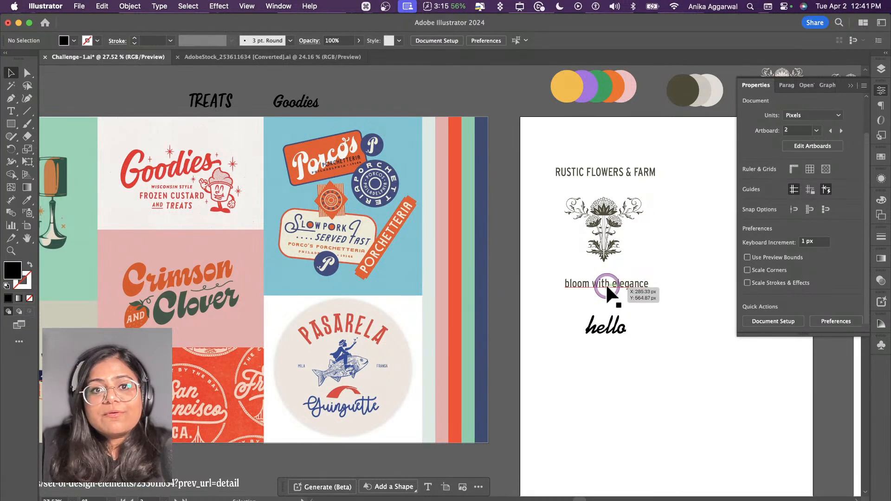
scroll(489, 205, up, 3)
key(i)
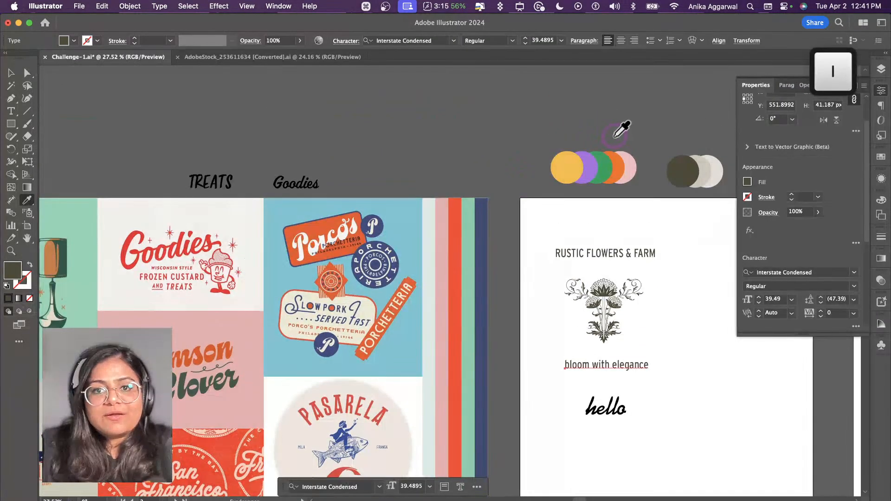
scroll(622, 131, right, 3)
click(703, 128)
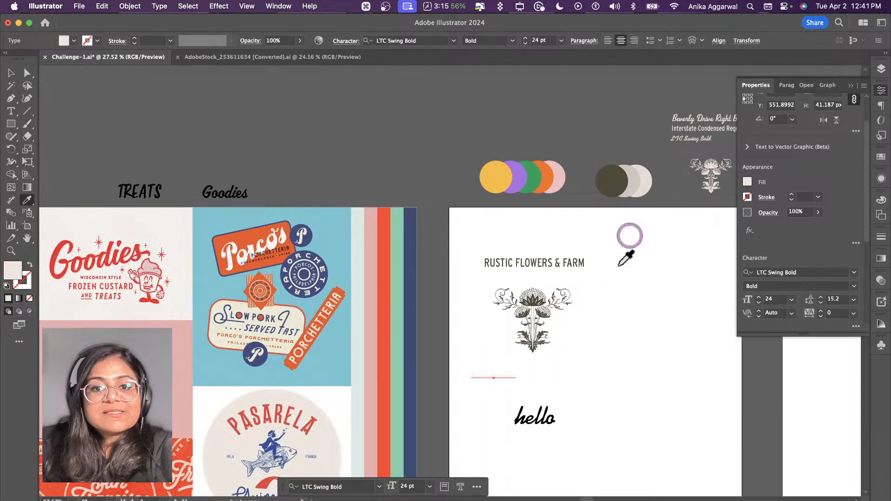
scroll(628, 239, down, 3)
key(v)
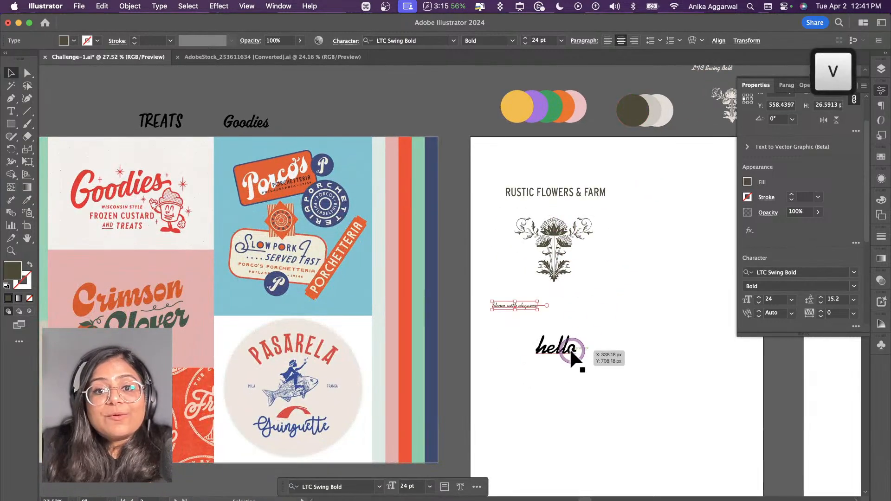
Step: Delete the hello sample text, then enlarge the tagline and centre it closely beneath the flower ornament
click(565, 345)
key(BackSpace)
click(511, 306)
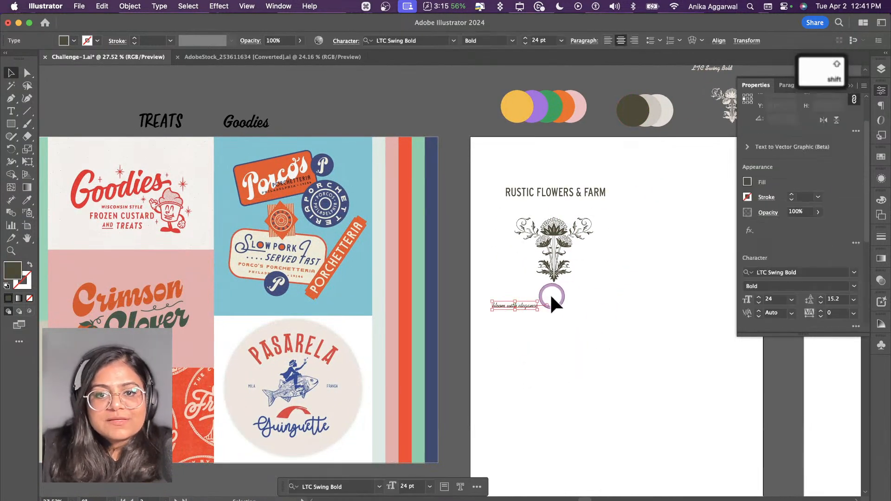
drag(538, 302, 568, 299)
click(560, 342)
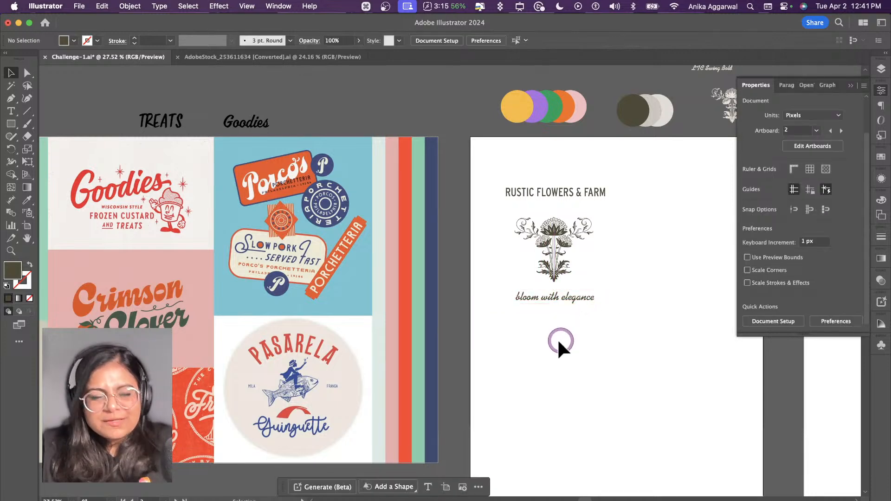
Step: Draw a circle about 234 px across over the flower ornament
scroll(560, 344, down, 1)
scroll(559, 343, right, 1)
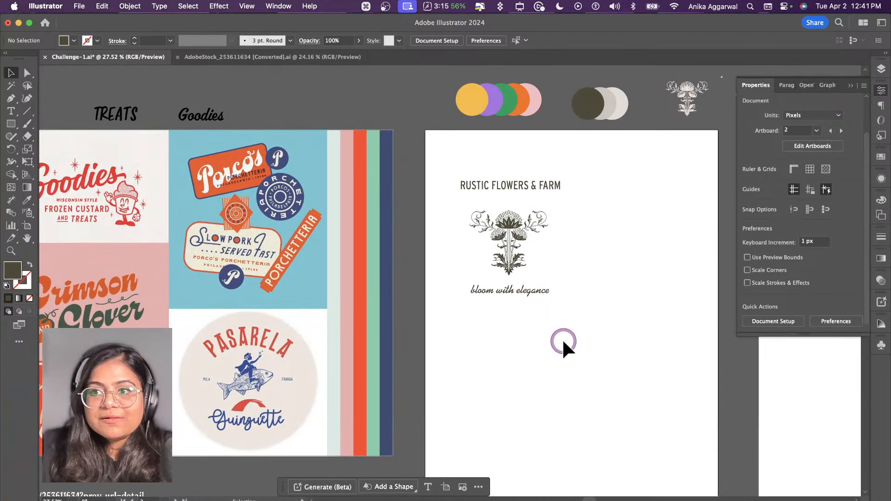
mouse_move(526, 246)
mouse_down()
mouse_move(507, 233)
mouse_move(516, 236)
mouse_move(543, 194)
mouse_move(537, 206)
mouse_up()
key(l)
Step: Fill the circle with the middle greige swatch of the neutral palette and send it behind the flower ornament
key(i)
click(604, 103)
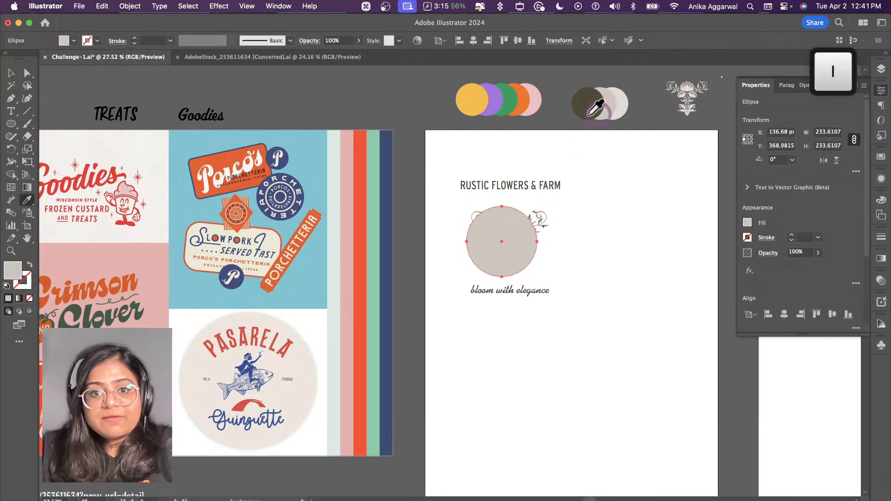
key(super+shift+bracketleft)
key(v)
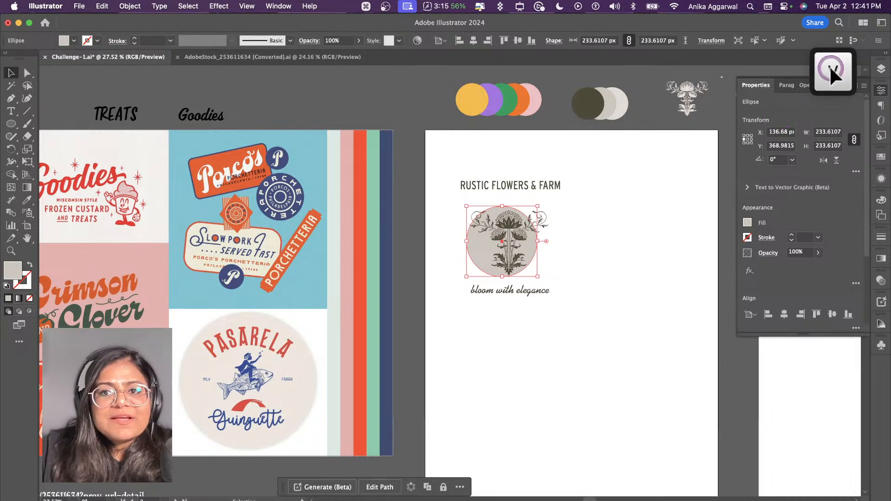
Step: Enlarge the greige circle behind the flower ornament to about 295 px across and move the tagline just beneath it
click(474, 239)
drag(475, 239, 483, 237)
drag(511, 204, 511, 193)
click(561, 279)
drag(534, 293, 534, 299)
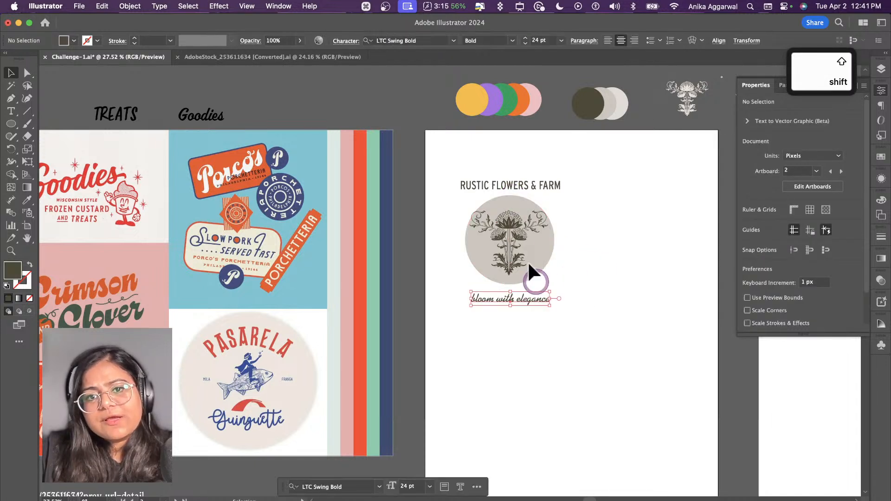
Step: Align the flower ornament and circle on their horizontal and vertical centres, and set the ornament slightly lower inside the circle
drag(515, 253, 520, 271)
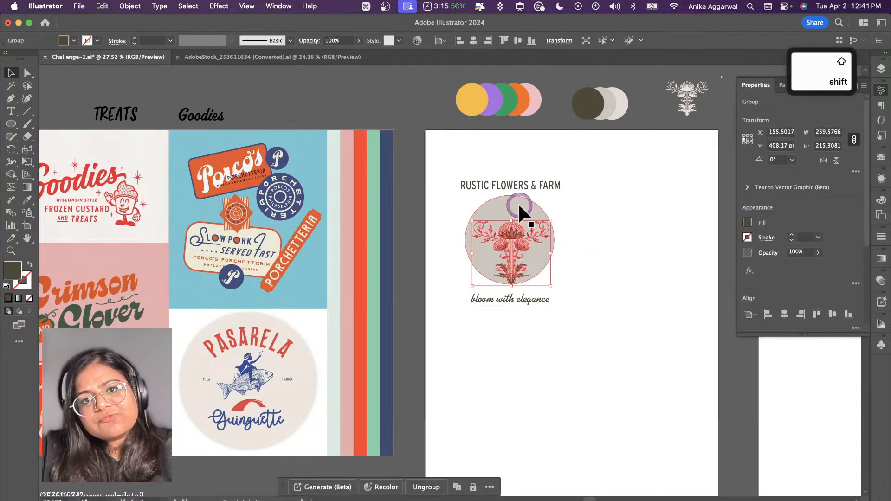
shift+click(518, 203)
click(473, 40)
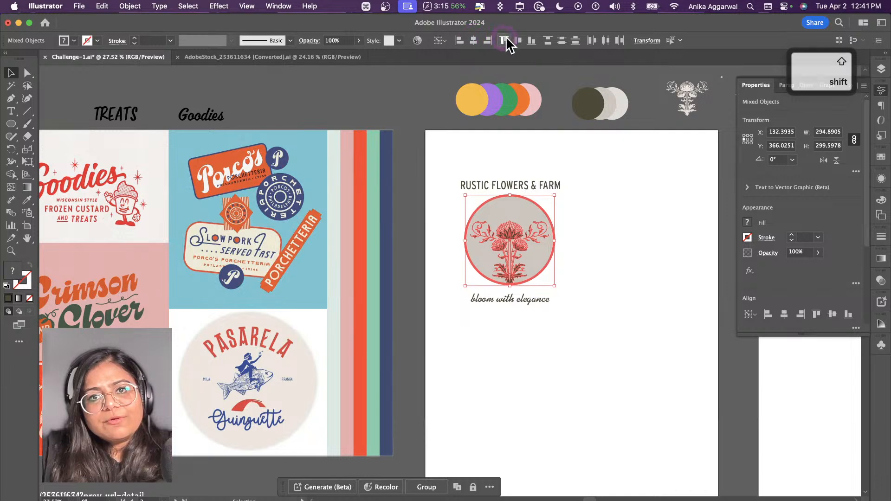
click(517, 40)
click(552, 163)
drag(509, 231, 509, 246)
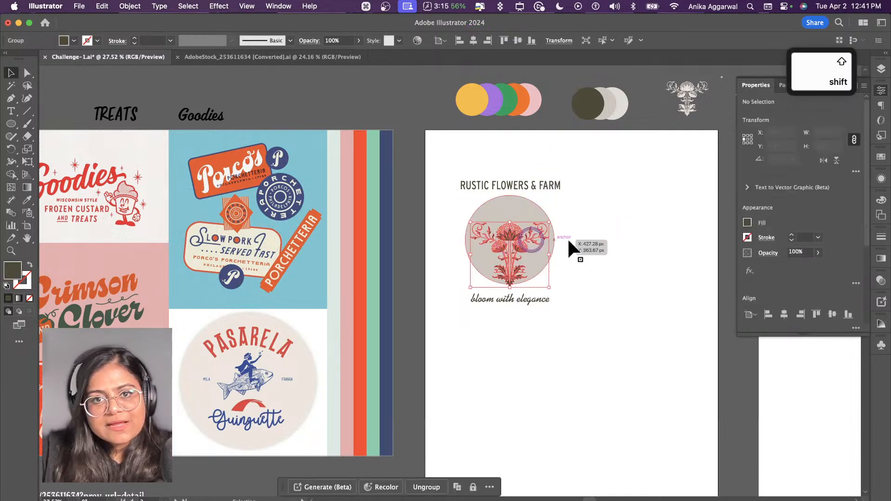
click(601, 236)
Step: Duplicate the greige circle in place, enlarge the copy from its centre to about 390 px, and swap its fill to an outline
click(525, 205)
key(super+c)
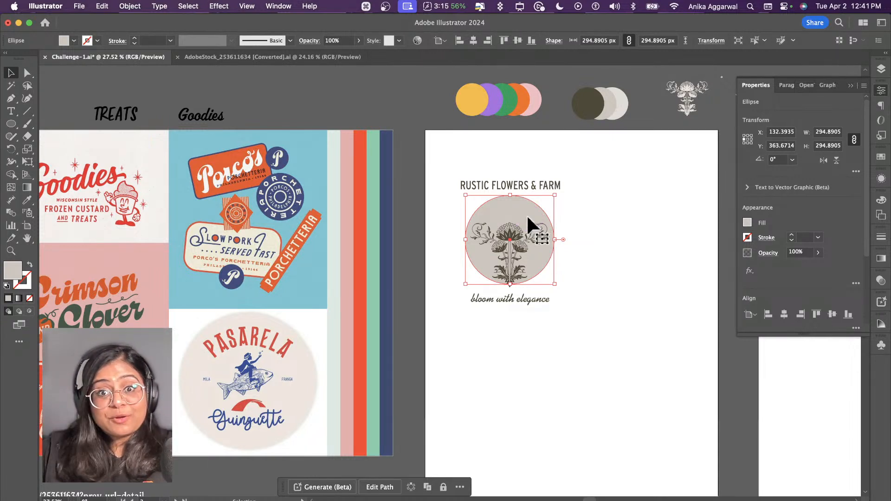
key(super+c)
key(super+f)
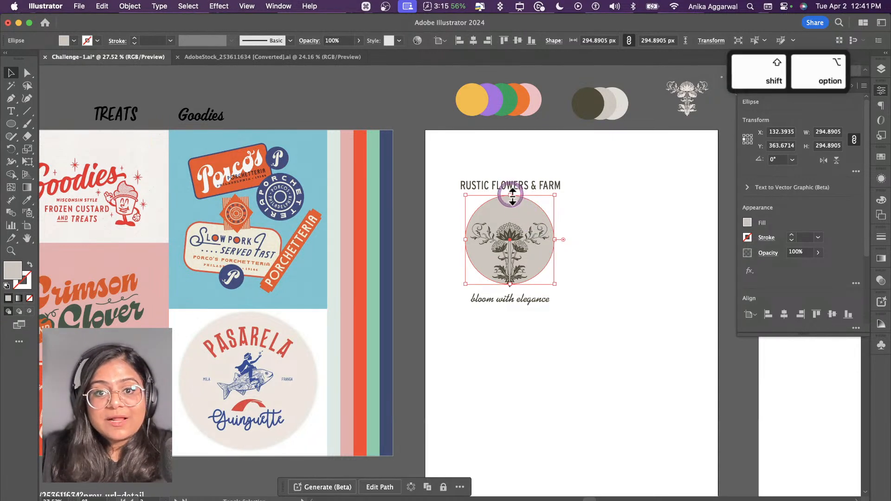
drag(511, 195, 514, 181)
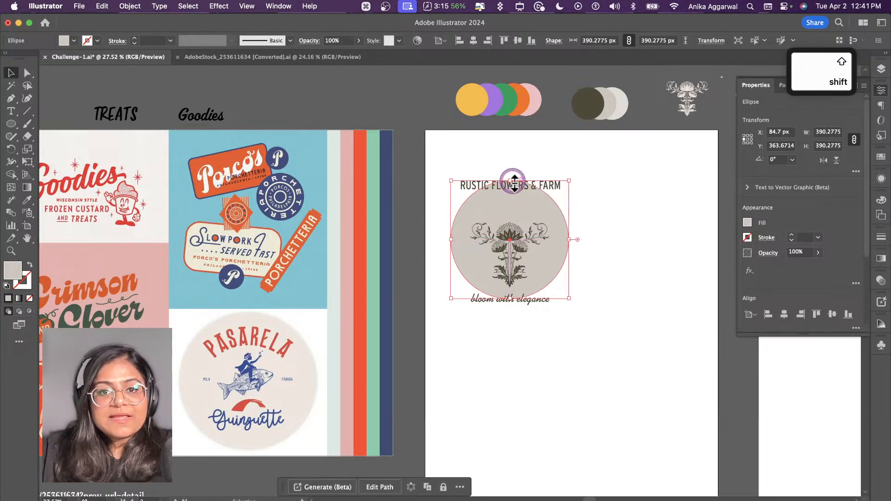
key(shift+x)
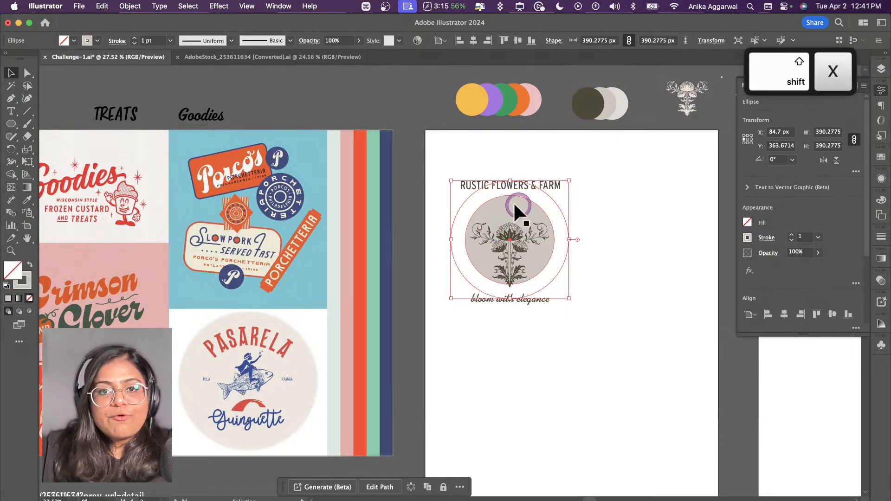
Step: Place the text RUSTIC FLOWERS & FARM along the outer circle with the Type on a Path tool
click(14, 112)
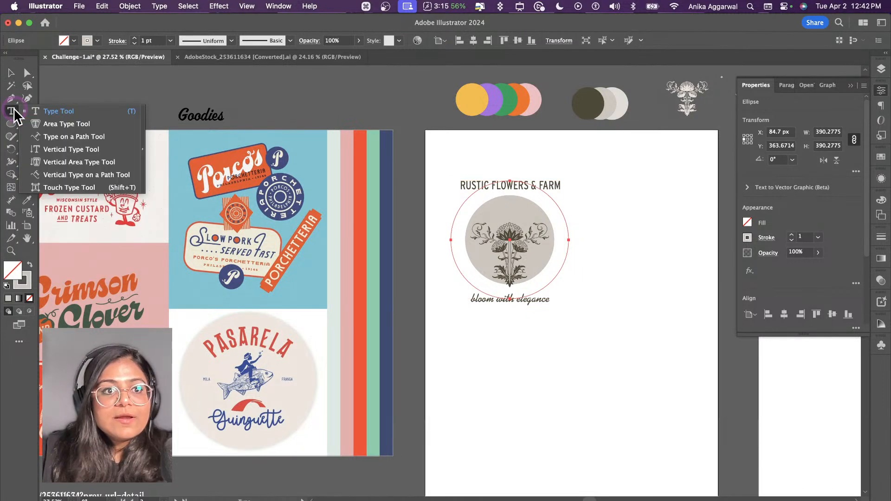
click(74, 139)
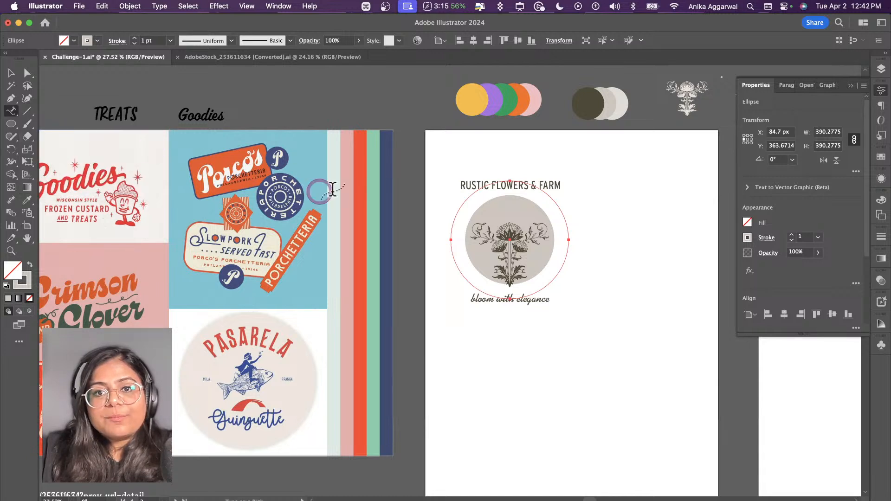
click(460, 202)
text(RUSTIC FLOW)
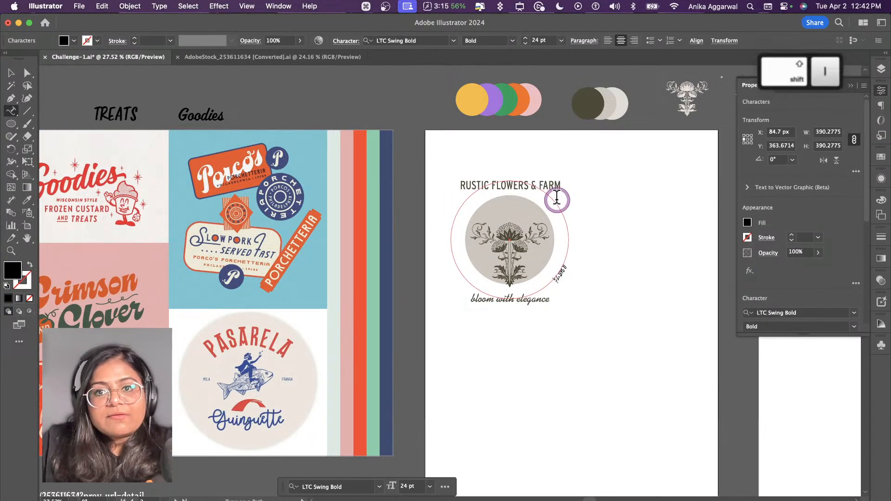
text(ERS & FARM)
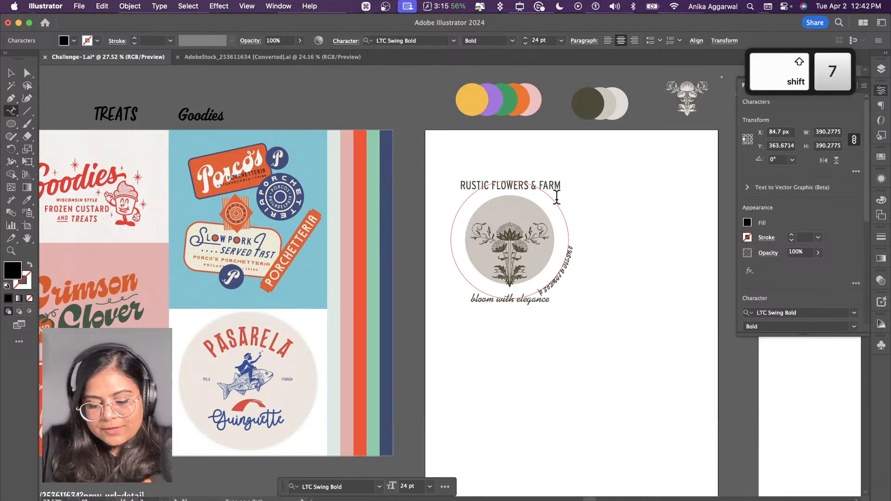
key(Escape)
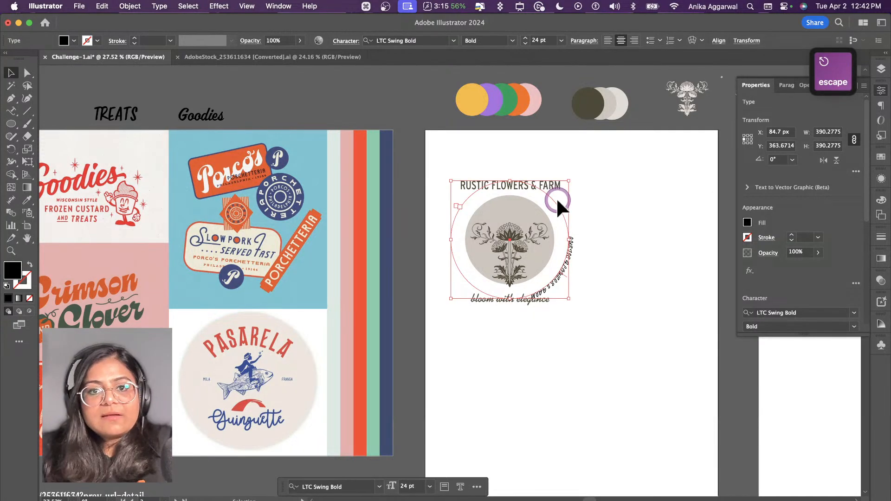
Step: Copy the straight RUSTIC FLOWERS & FARM heading's style onto the curved text and move the straight heading to the artboard's upper right
key(i)
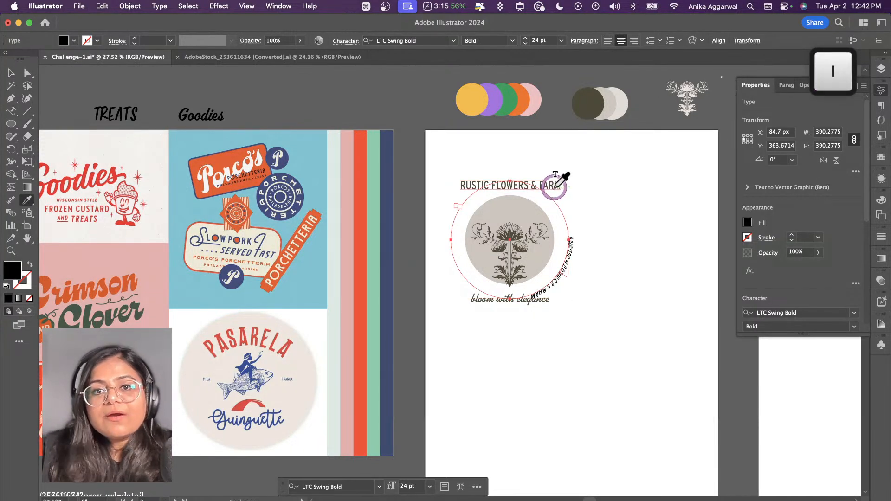
click(557, 187)
key(v)
click(558, 187)
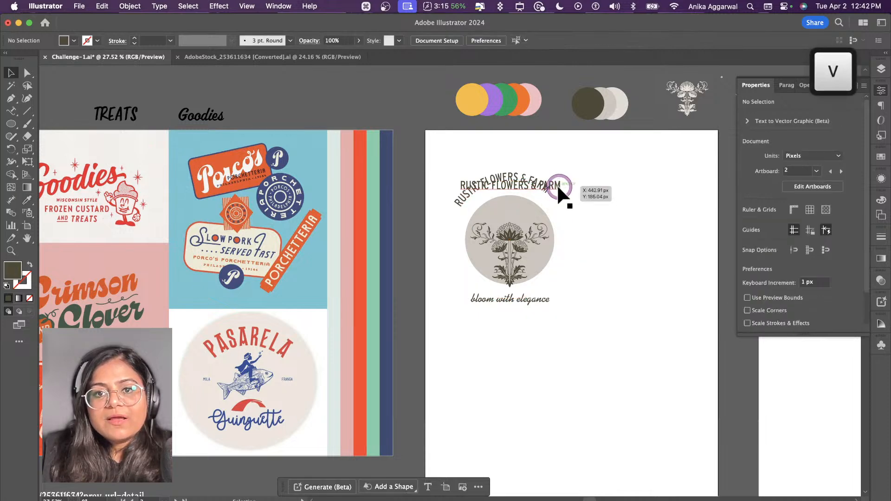
drag(556, 184, 676, 148)
click(596, 181)
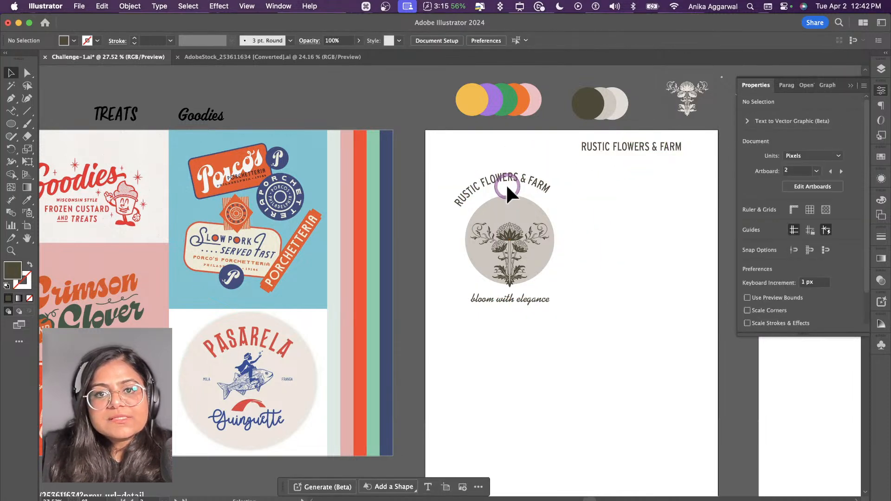
Step: Slide the curved text along its circular path so it sits centred above the flower ornament
click(507, 185)
drag(565, 275, 556, 281)
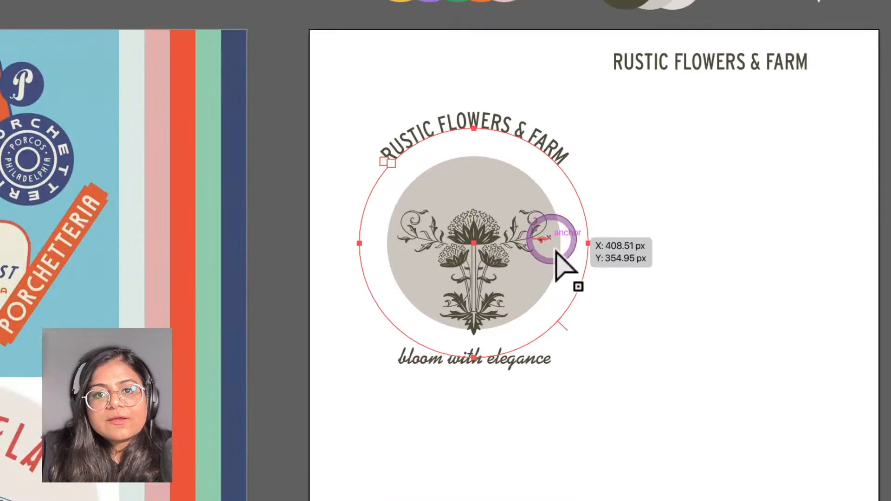
drag(562, 324, 571, 319)
key(ctrl+z)
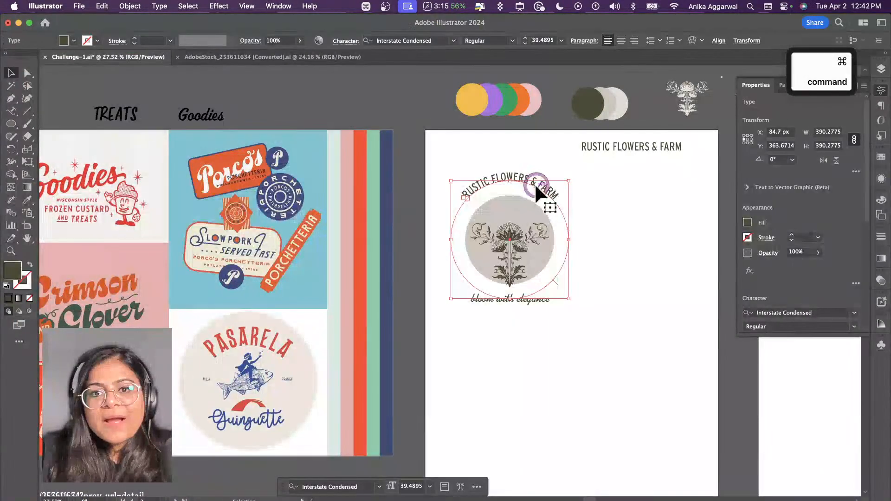
Step: Set the curved text's size to 48 pt and readjust its path brackets to centre it above the circle
scroll(807, 299, down, 2)
click(791, 292)
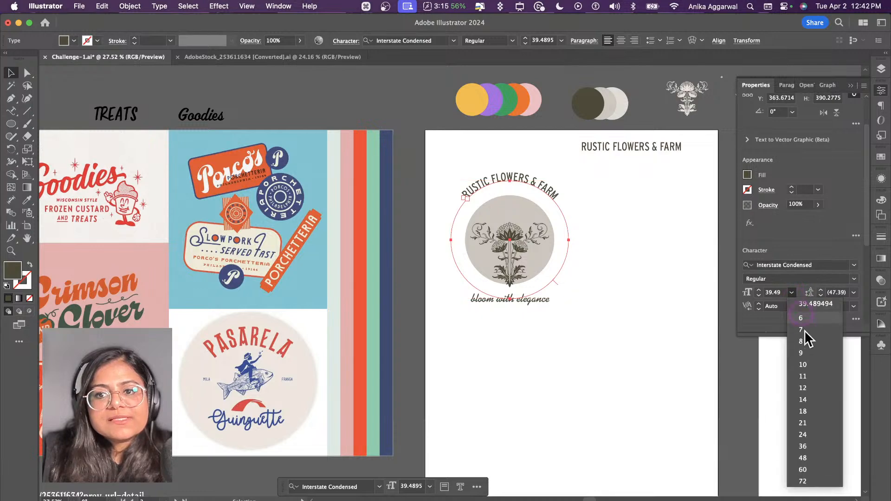
click(802, 458)
drag(474, 184, 466, 199)
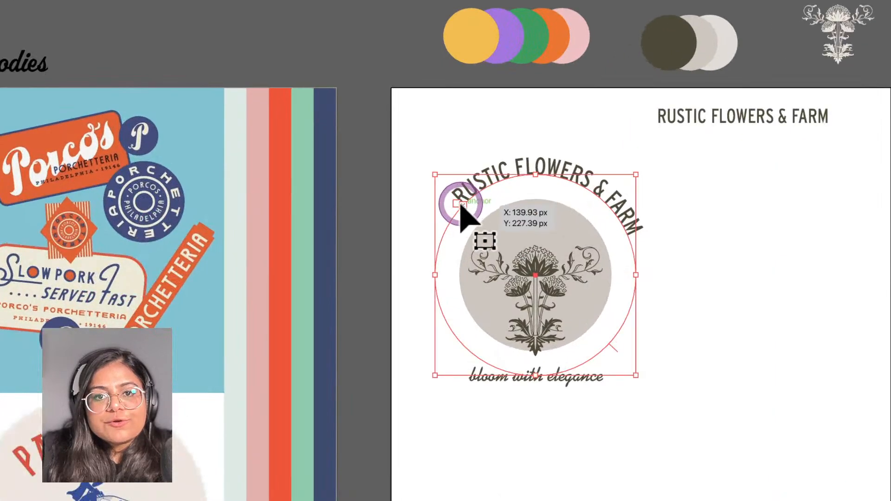
drag(611, 346, 616, 342)
mouse_move(454, 196)
mouse_down()
mouse_move(452, 220)
mouse_move(428, 190)
mouse_move(447, 185)
mouse_up()
click(519, 146)
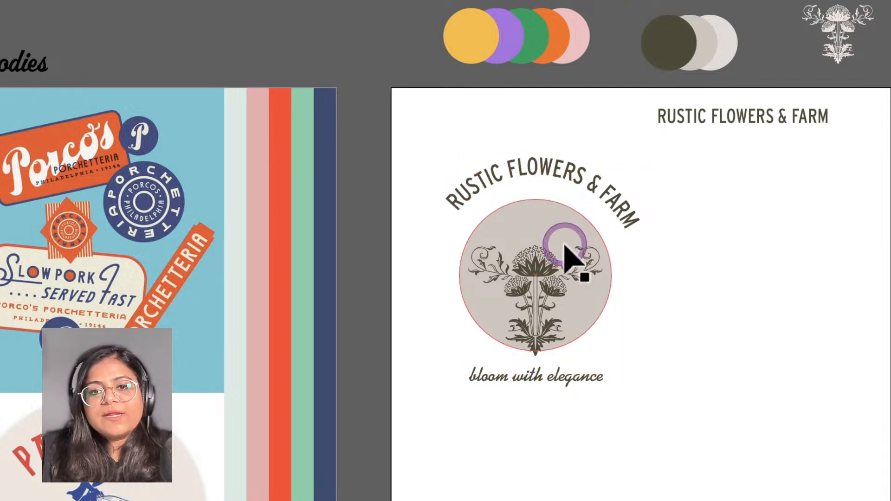
click(549, 191)
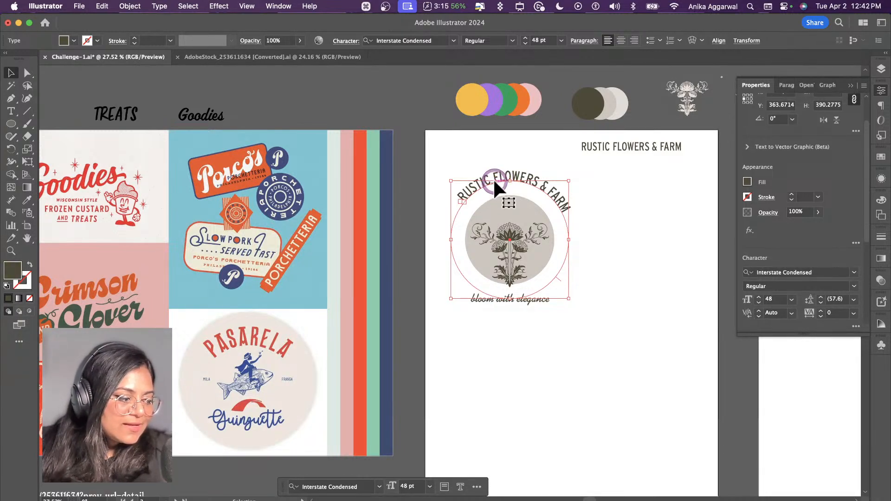
click(169, 6)
mouse_move(237, 188)
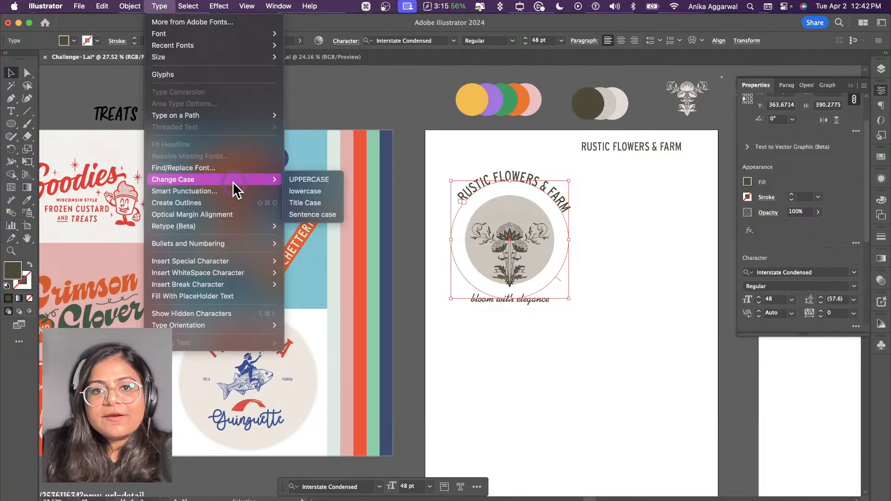
click(238, 114)
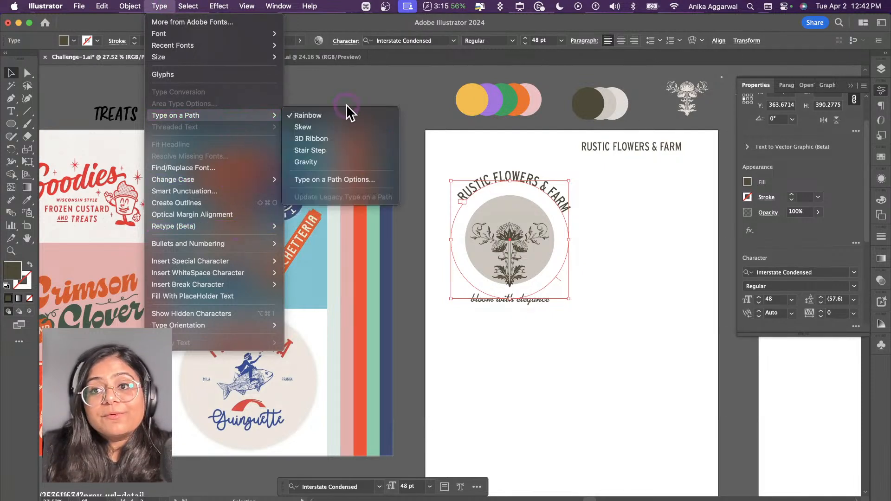
click(347, 176)
drag(431, 236, 374, 227)
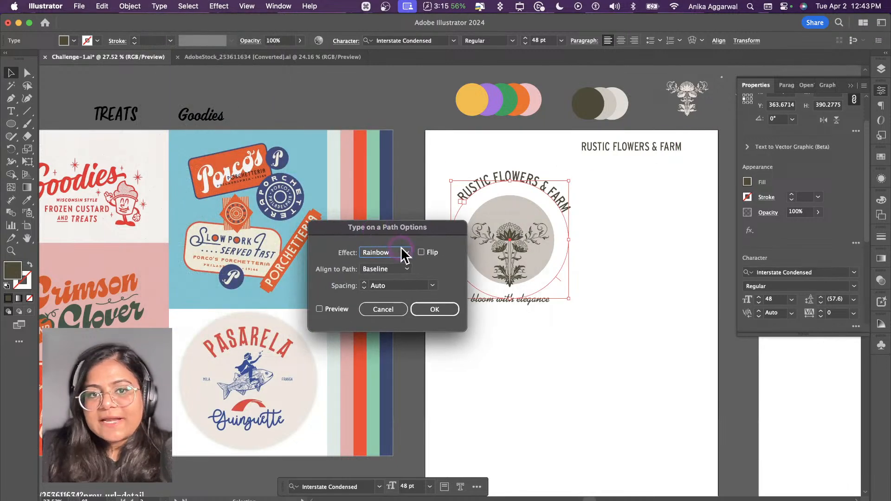
click(395, 310)
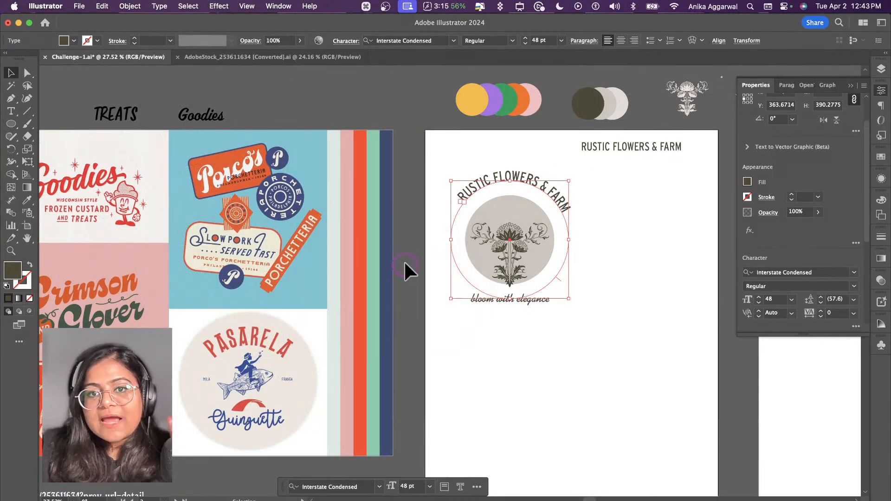
Step: Open the Type on a Path options for the curved text and turn on the preview
click(166, 7)
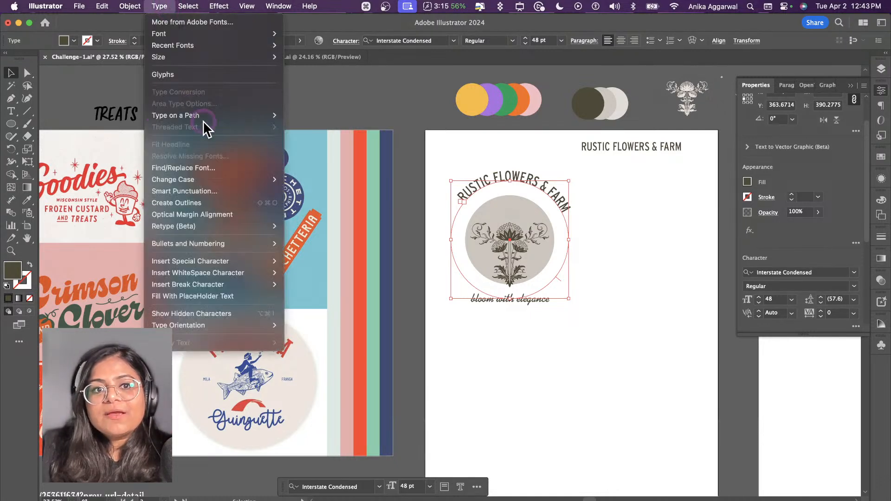
mouse_move(232, 120)
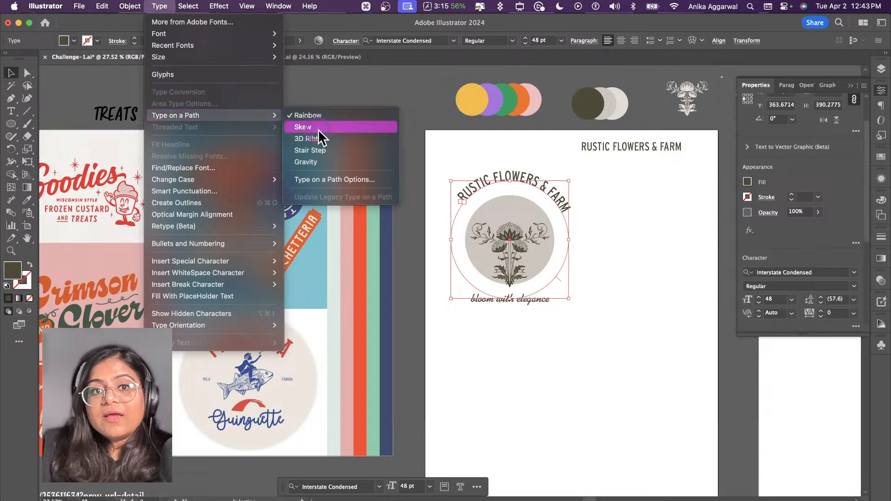
click(327, 180)
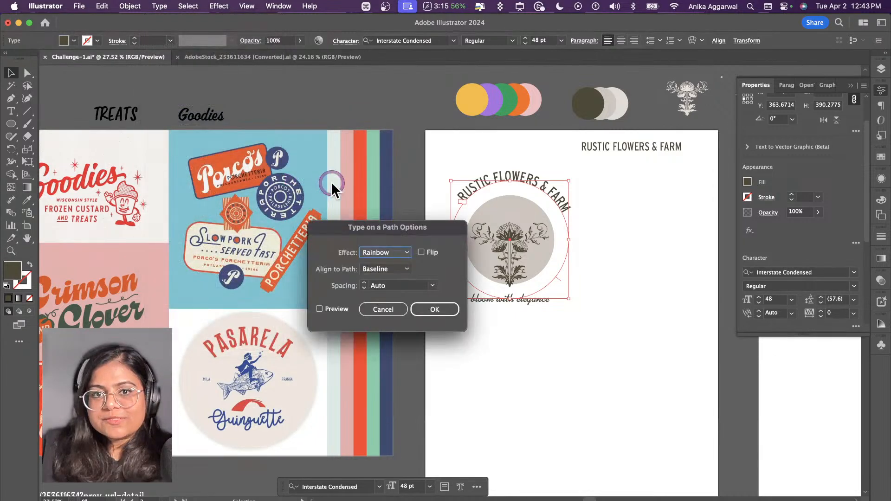
drag(389, 232, 316, 182)
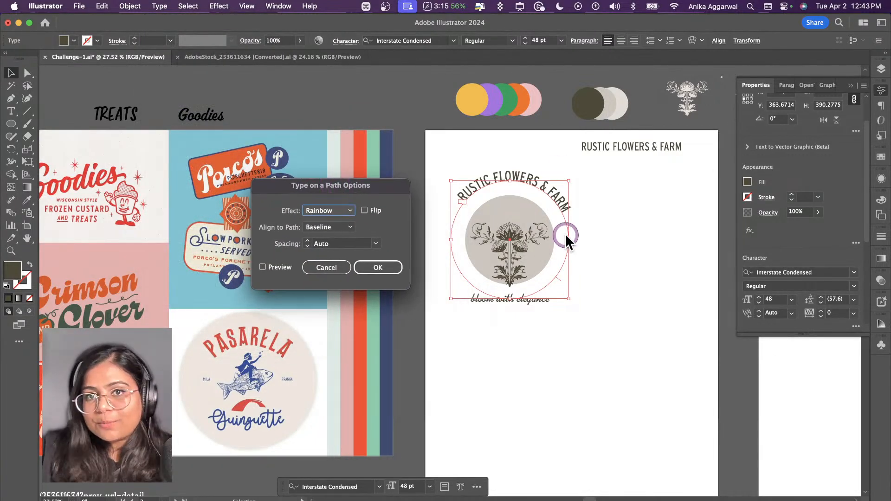
click(341, 208)
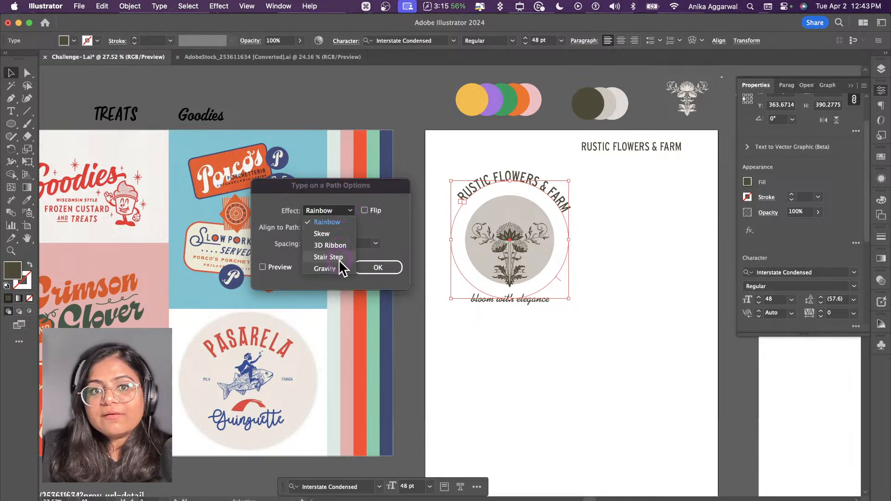
click(366, 212)
click(363, 209)
click(362, 209)
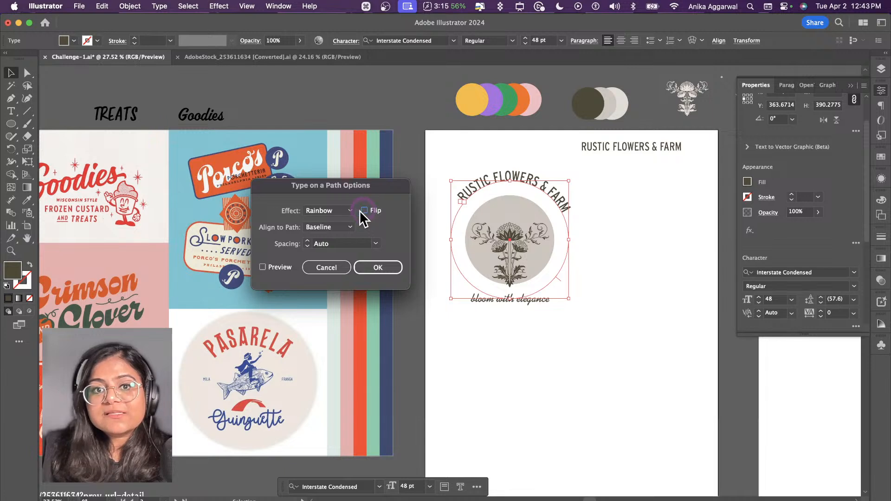
click(262, 268)
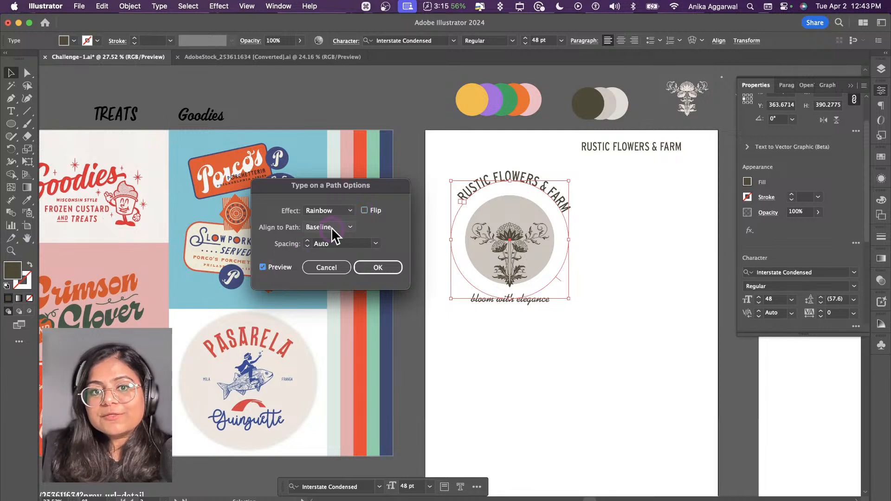
Step: Try the Flip option and the Ascender, Descender, Center and Baseline path alignments on the curved text
click(363, 209)
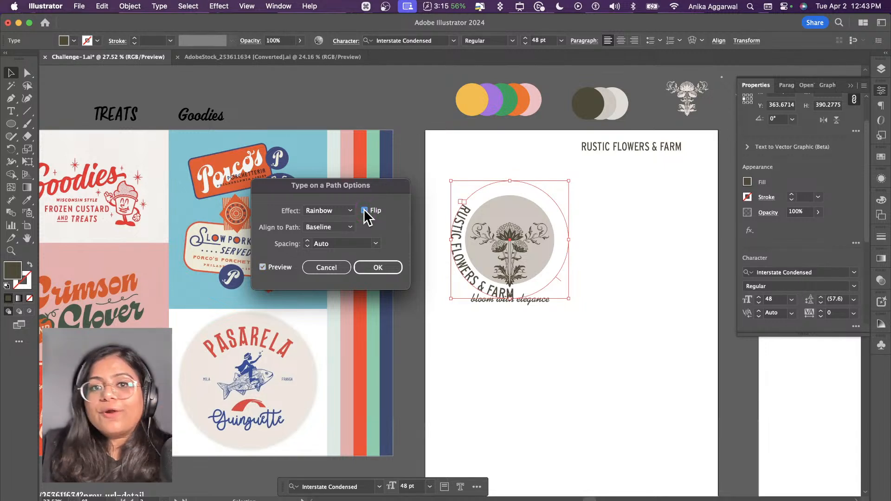
click(363, 210)
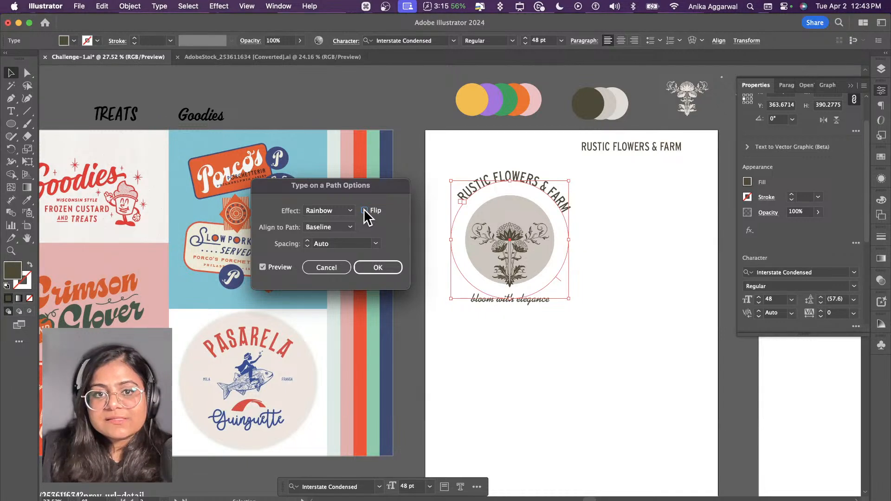
click(343, 226)
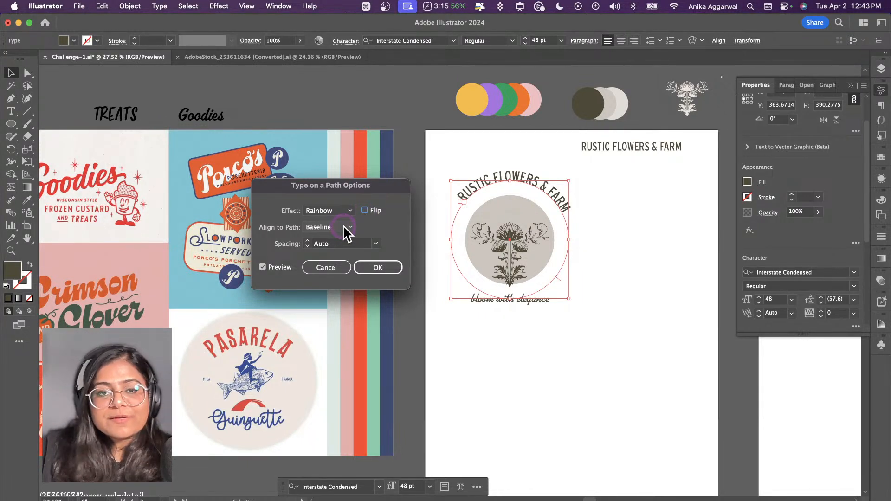
click(343, 225)
click(346, 237)
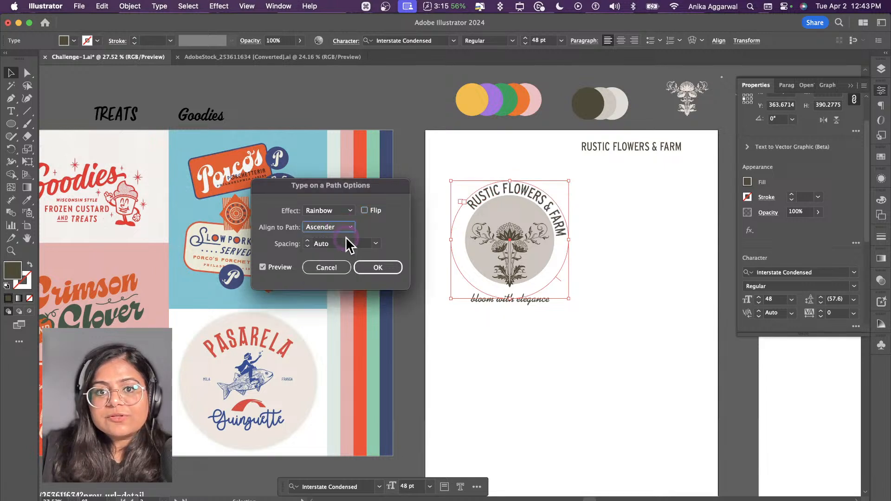
click(344, 228)
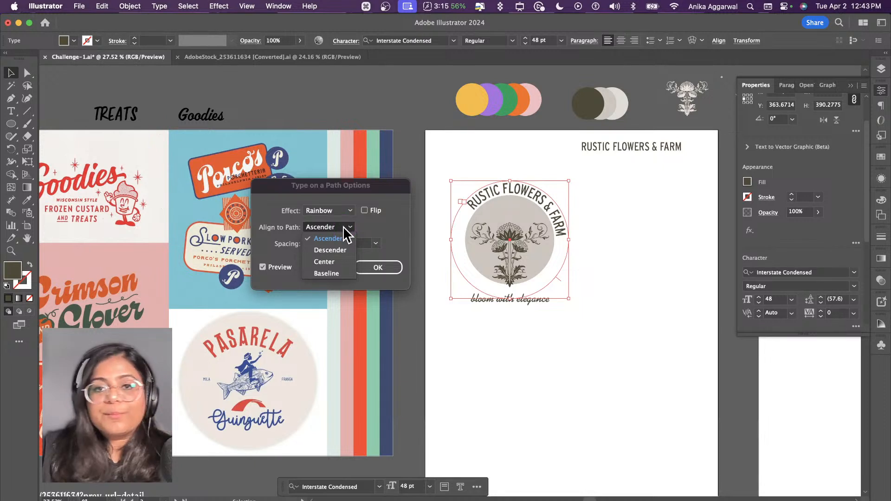
click(344, 247)
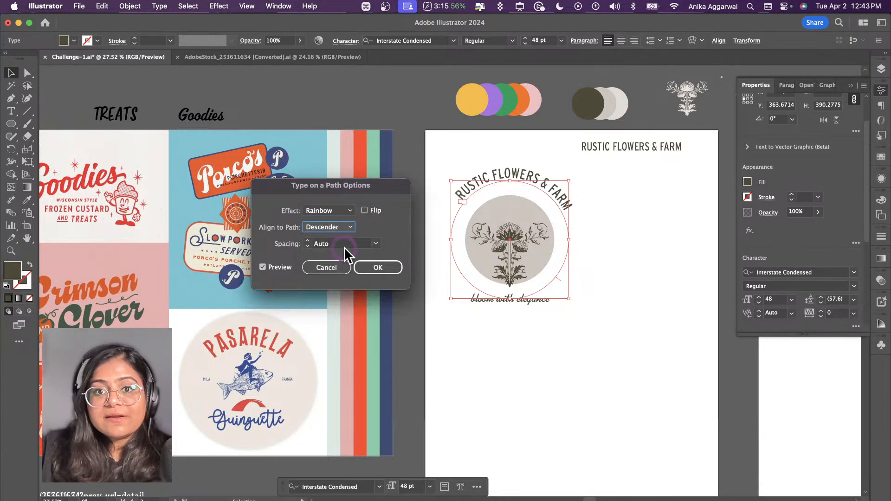
click(337, 228)
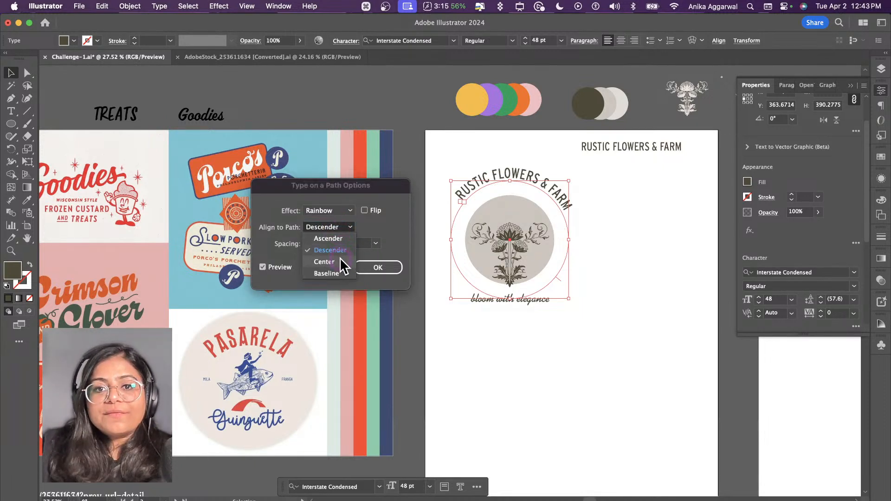
click(343, 262)
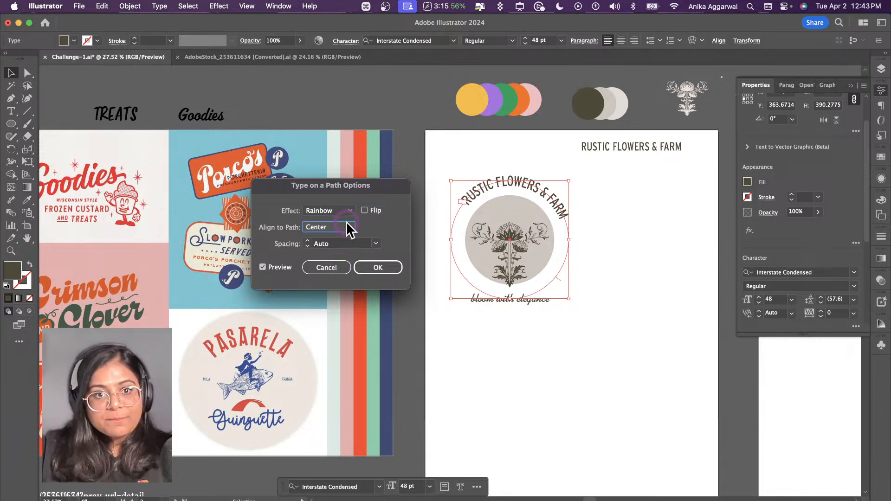
click(347, 227)
click(349, 273)
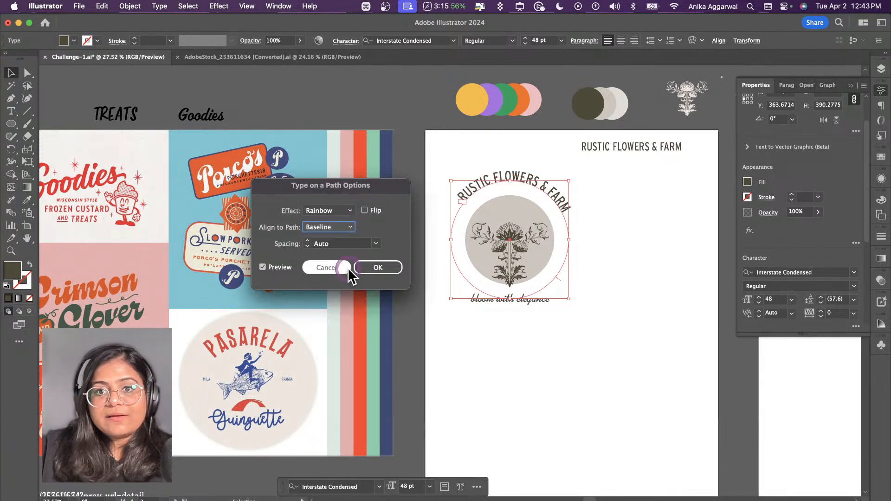
Step: Set the curved text's Align to Path option to Center, keep the spacing at Auto and apply the options
click(339, 226)
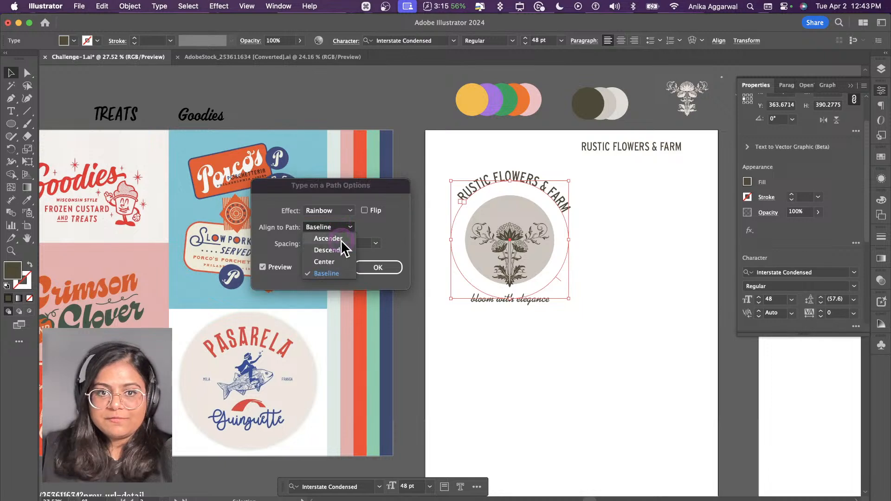
click(339, 260)
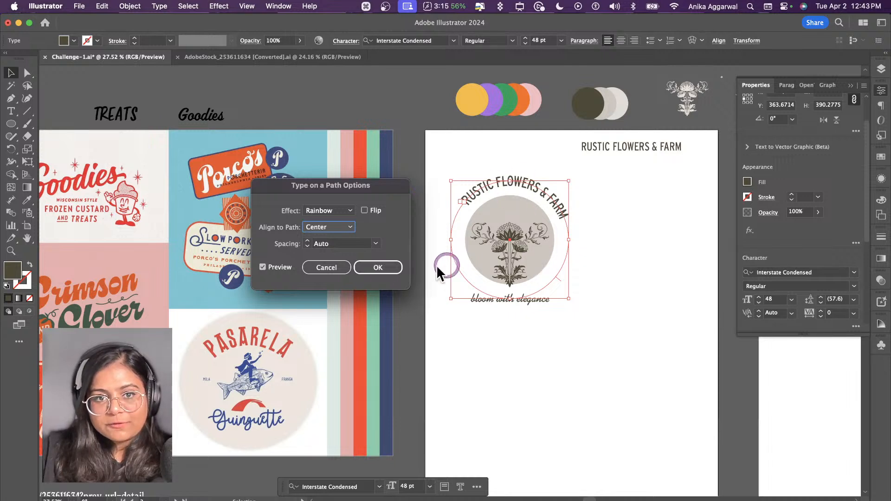
click(376, 243)
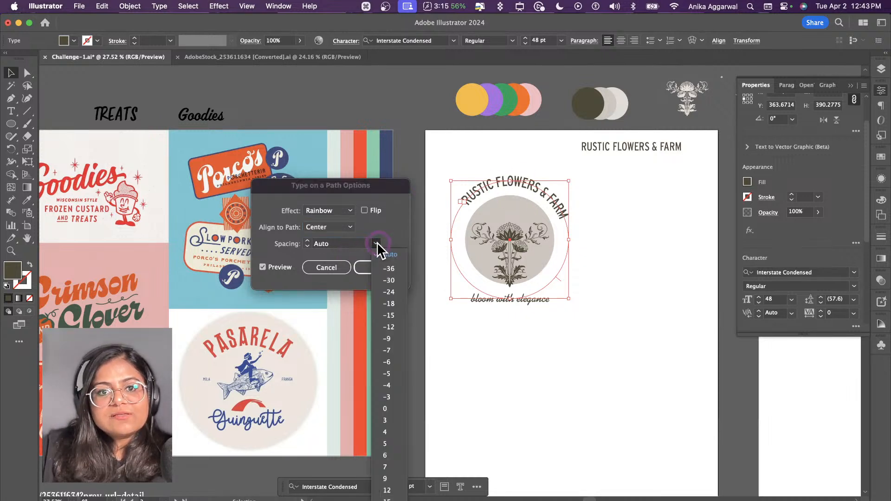
click(376, 243)
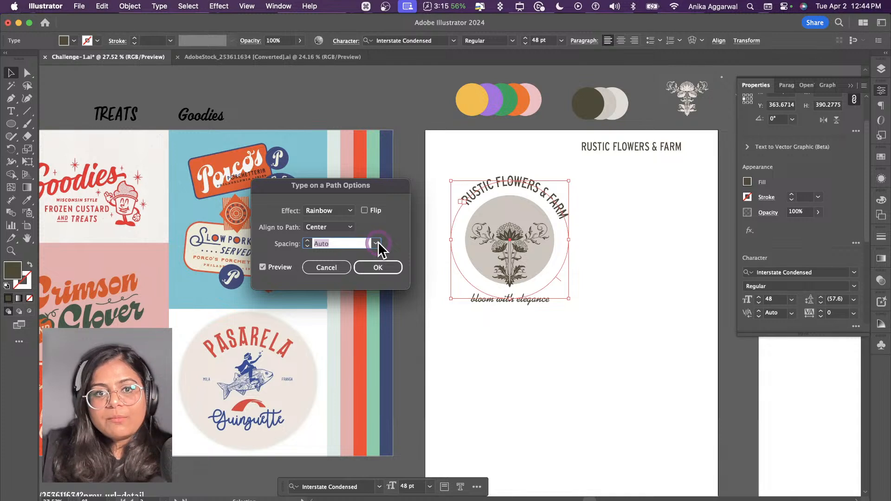
click(382, 268)
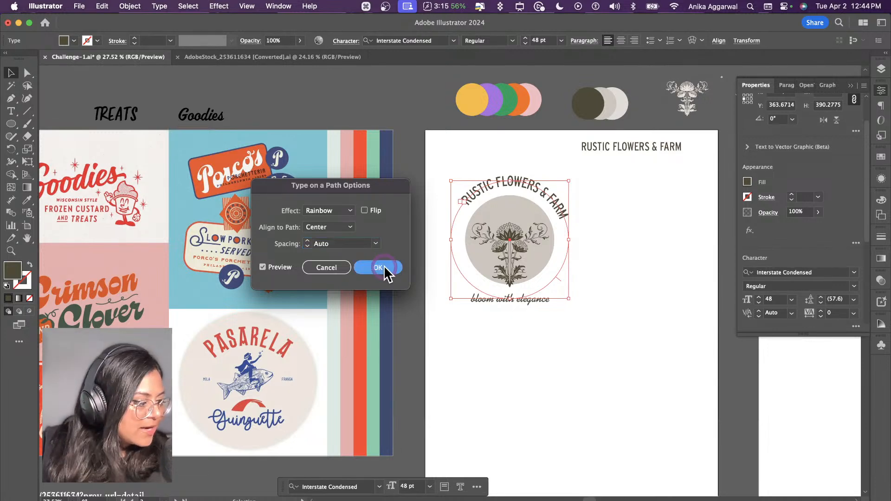
click(379, 268)
click(511, 353)
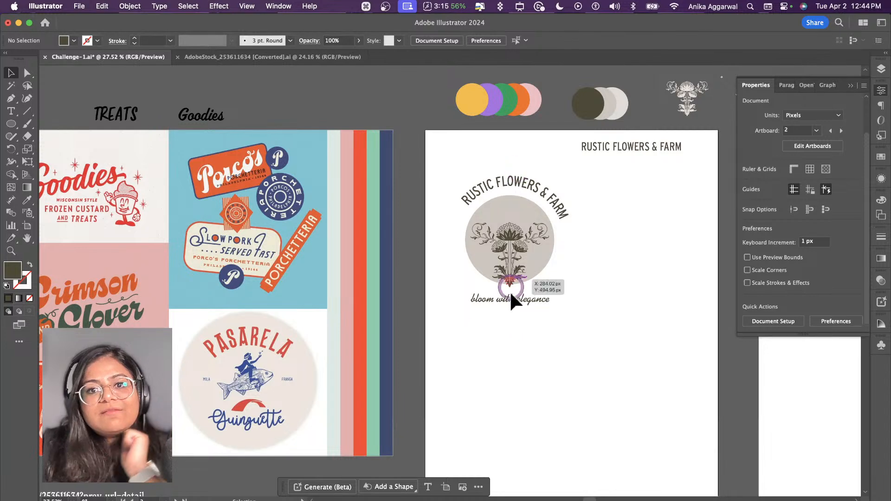
Step: Move the tagline slightly lower and recolor the circle behind the flower with the lightest grey of the neutral swatches
drag(513, 299, 513, 304)
click(504, 235)
click(507, 207)
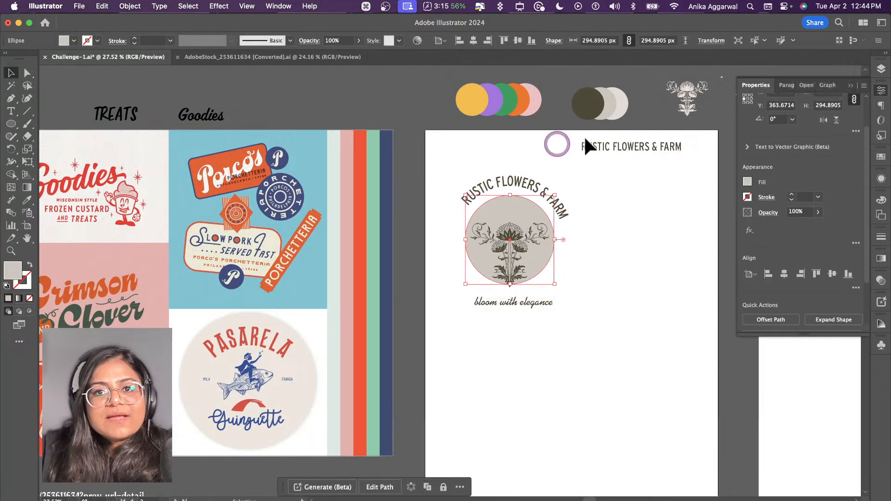
key(i)
click(622, 121)
key(v)
click(633, 256)
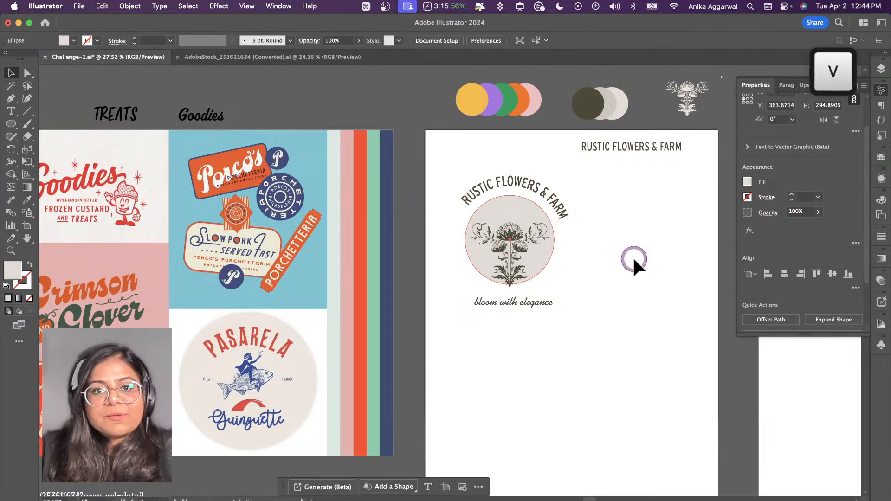
Step: Shrink the curved text's circular path to about 352 px across and set the text size to 36 pt
drag(522, 288, 502, 329)
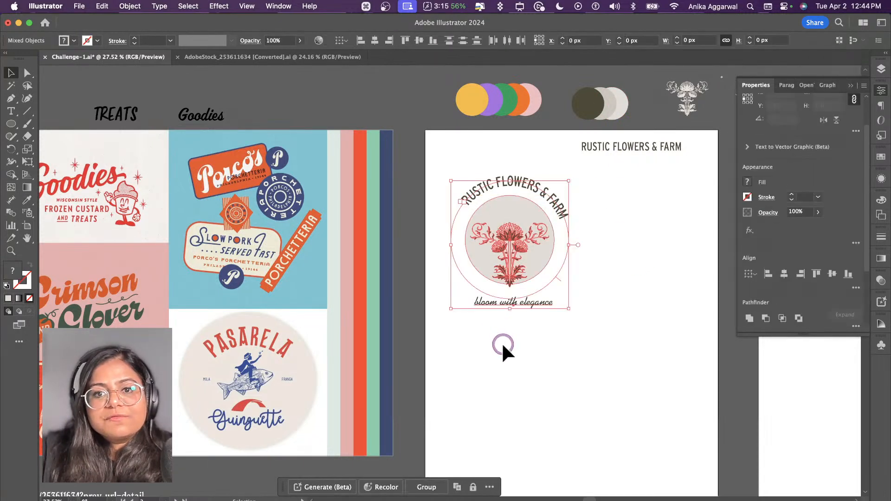
click(503, 342)
click(516, 185)
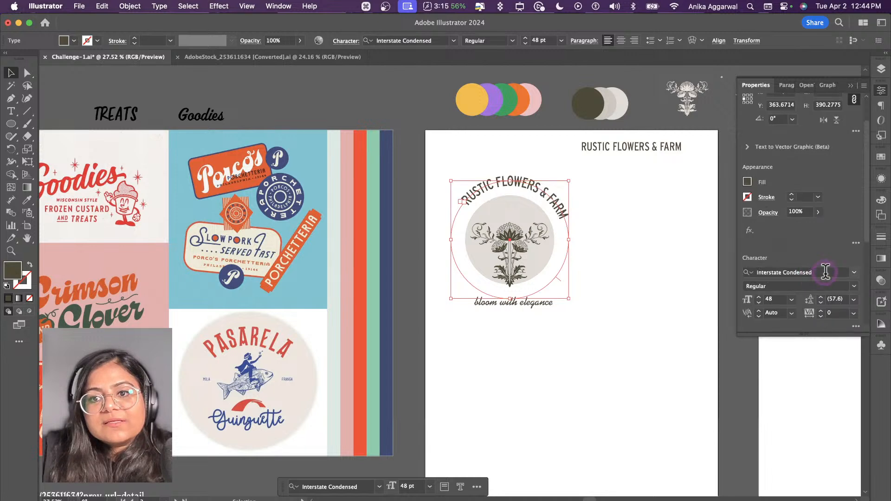
click(791, 300)
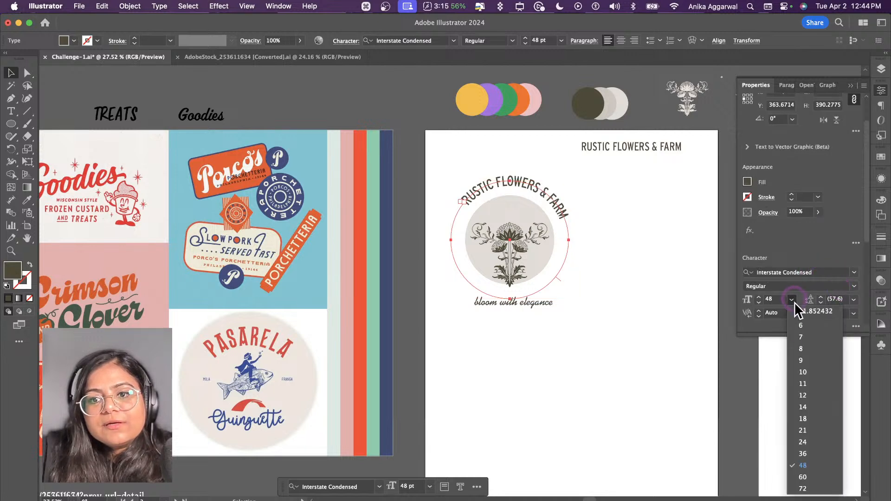
click(805, 453)
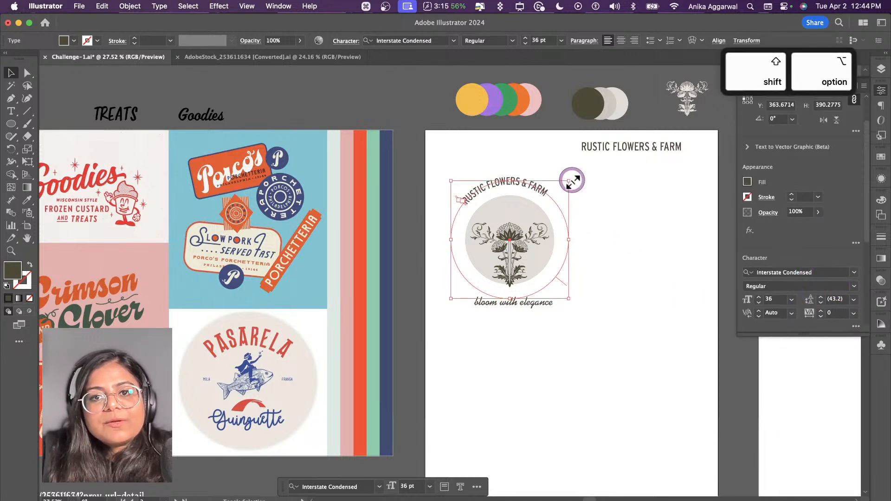
drag(569, 180, 567, 189)
click(792, 299)
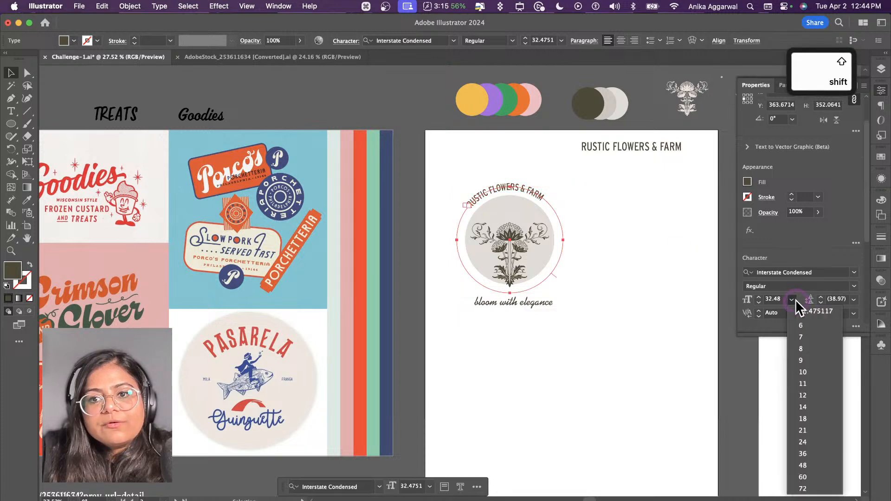
click(807, 454)
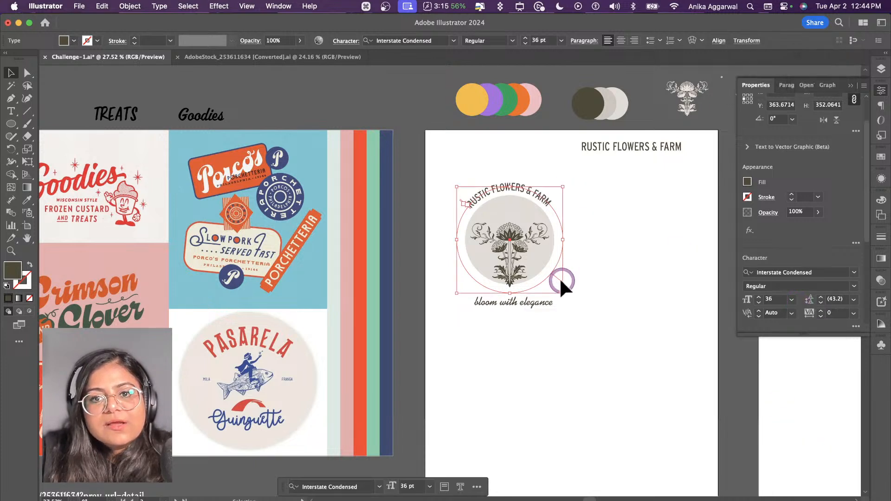
click(592, 258)
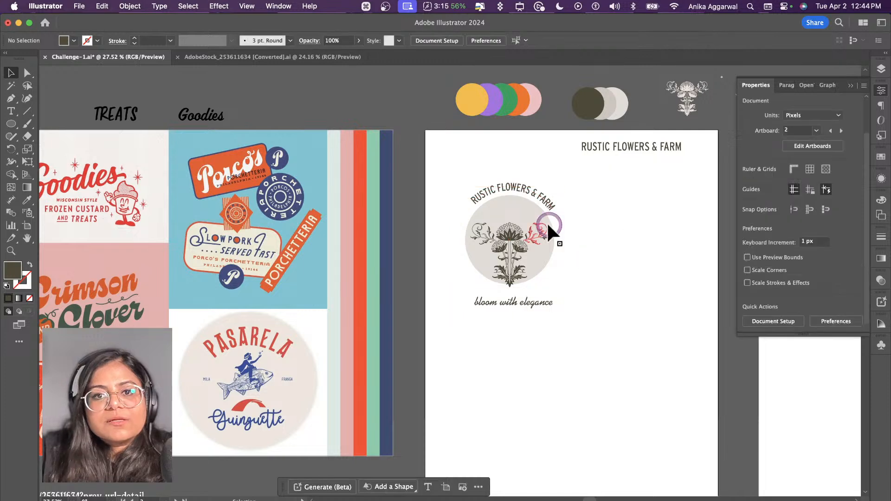
Step: Scale the light circle behind the flower down to about 249 px across and shift it slightly lower
click(547, 222)
drag(554, 195, 523, 216)
shift+click(525, 212)
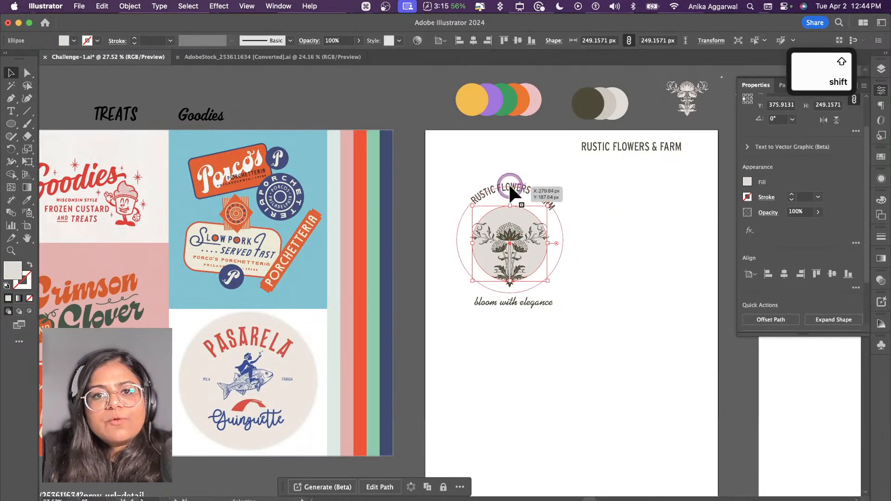
Step: Move the curved text down closer to the circle and align their centers horizontally and vertically, using the circle as key object
drag(509, 186, 510, 192)
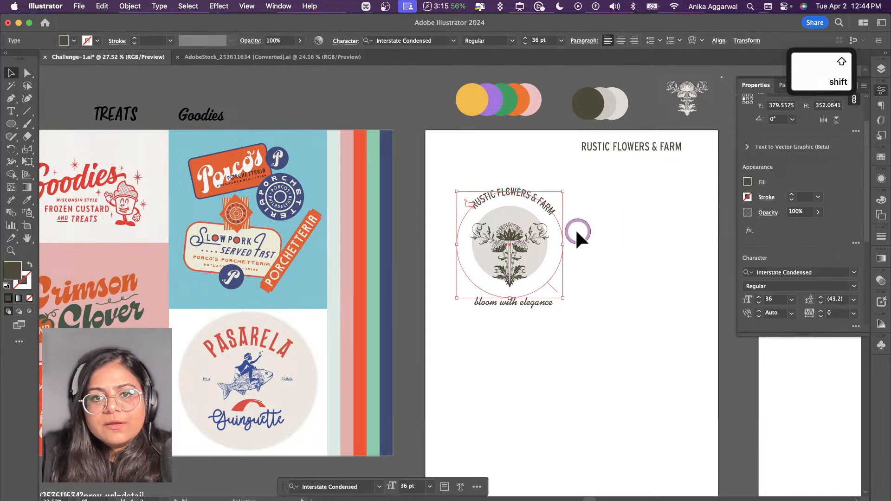
shift+click(529, 213)
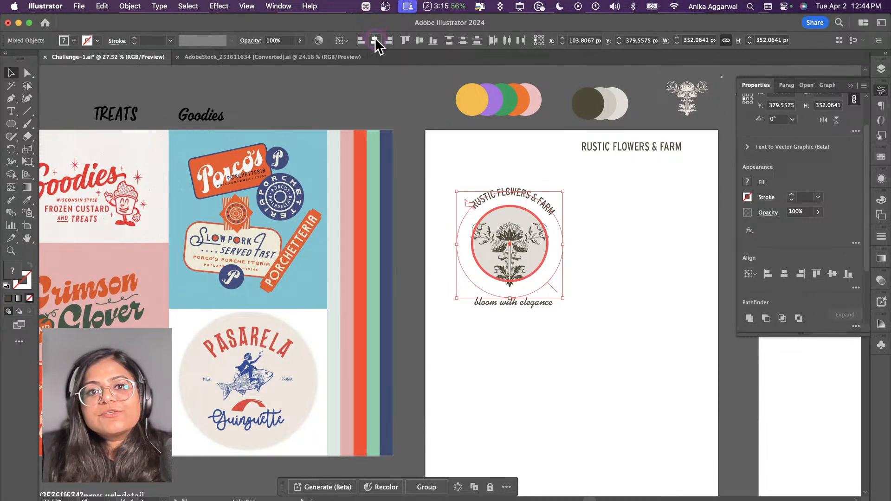
click(418, 40)
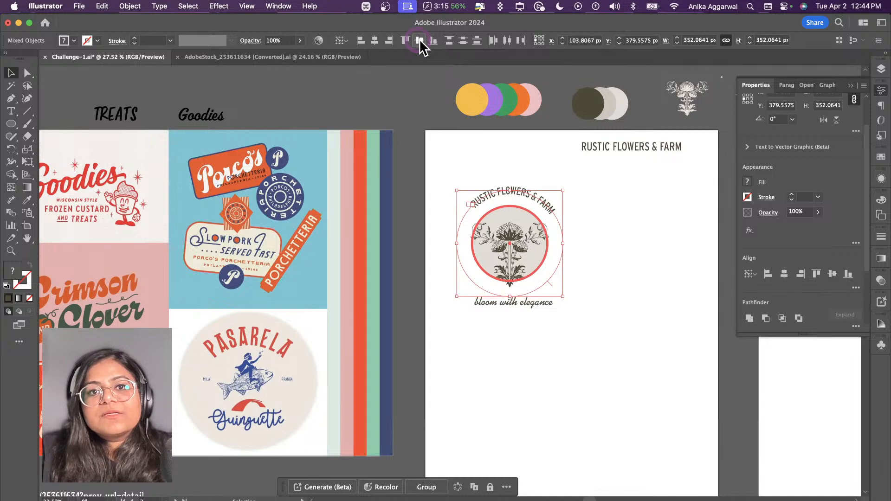
click(598, 237)
click(510, 210)
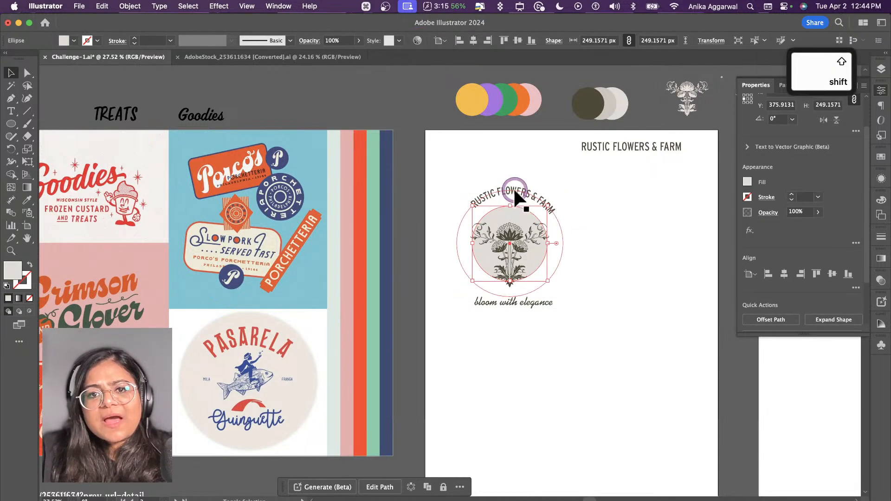
shift+click(513, 189)
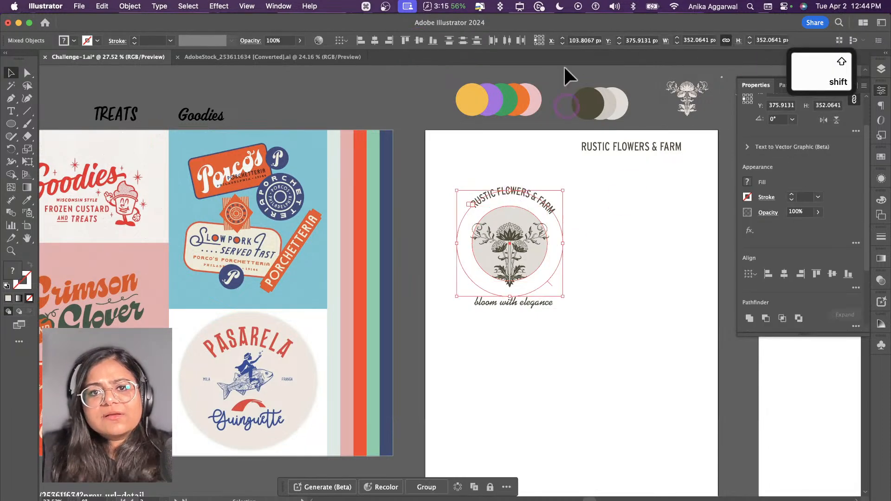
Step: Switch the workspace to Essentials Classic and return to the custom workspace
click(278, 6)
mouse_move(311, 63)
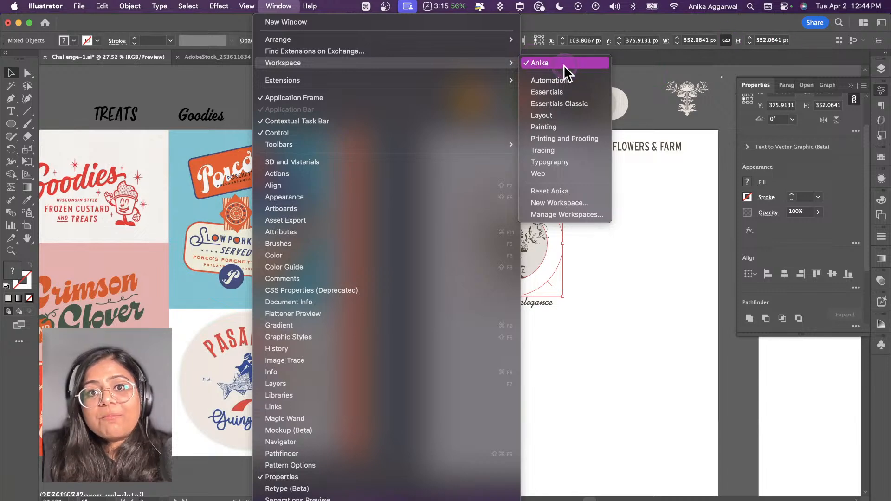
click(566, 103)
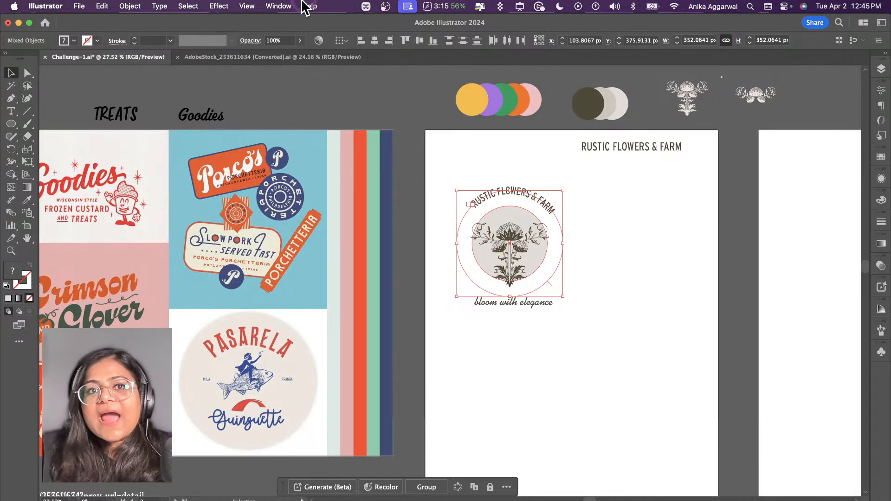
click(278, 6)
mouse_move(408, 63)
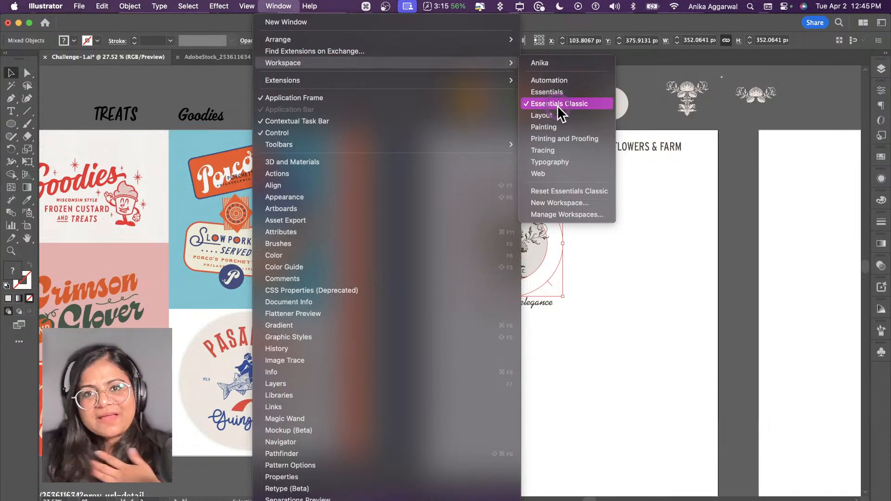
click(562, 65)
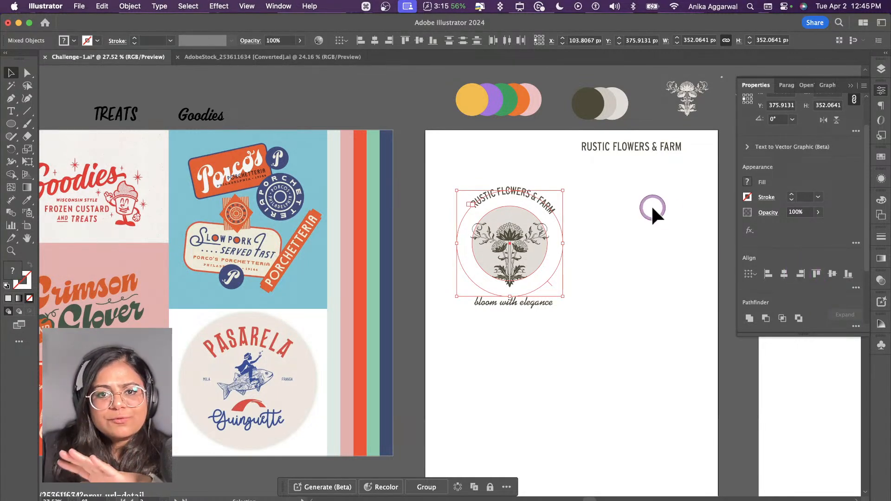
click(580, 281)
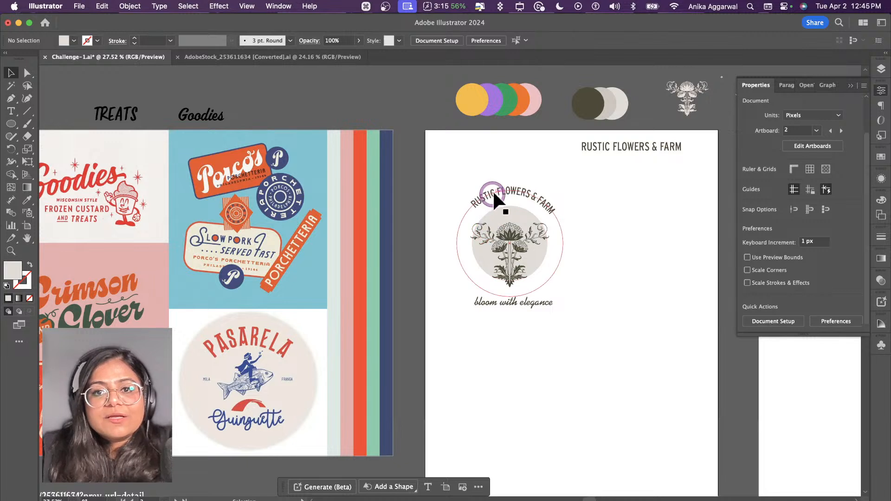
Step: Duplicate the straight RUSTIC FLOWERS & FARM text, change the copy to "ES" and place it on the artboard left of the flower circle
drag(606, 145, 434, 271)
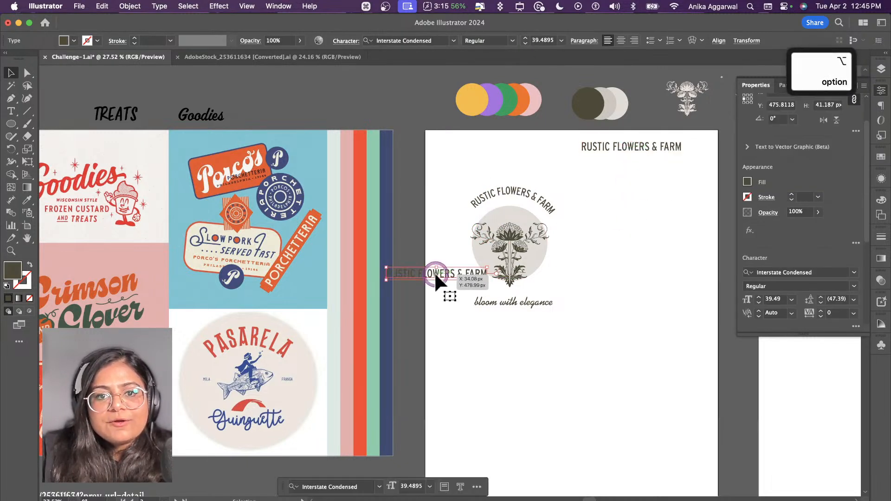
triple_click(434, 271)
text(ES)
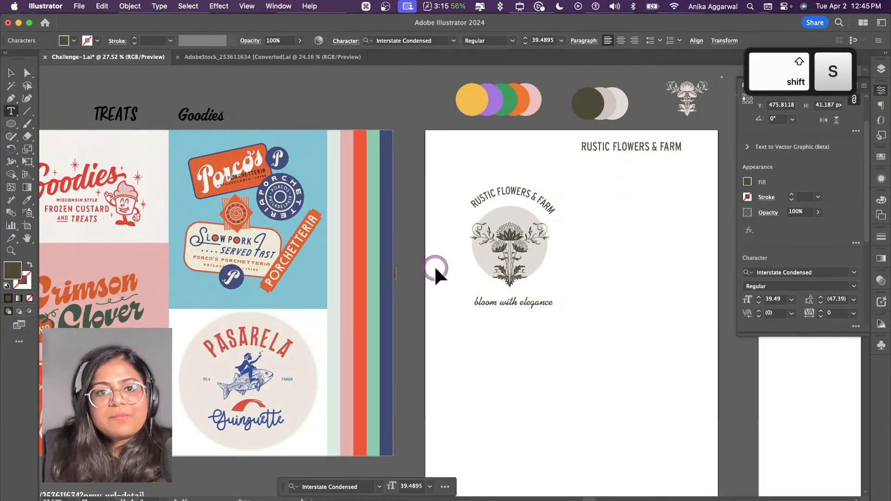
key(Escape)
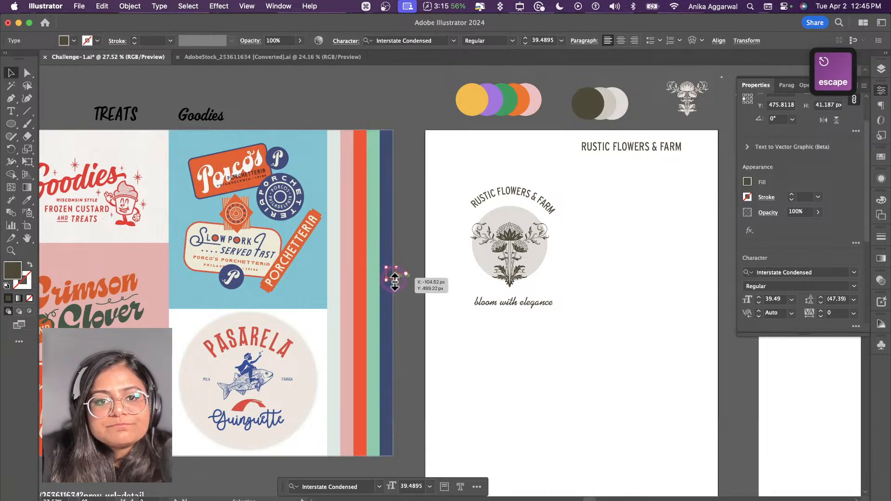
key(shift+Right)
key(shift+Right)
key(shift+Right)
key(shift+Right)
key(shift+Right)
key(shift+Right)
key(shift+Right)
key(shift+Right)
key(shift+Right)
key(shift+Right)
key(shift+Right)
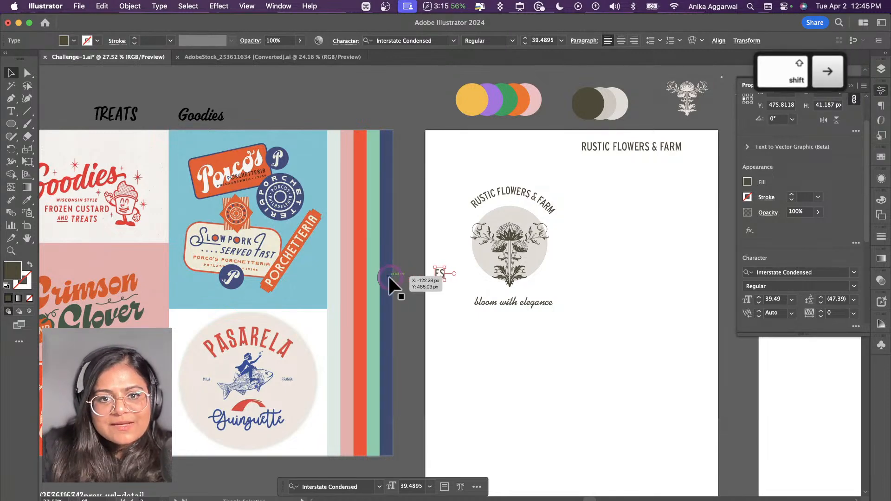
Step: Duplicate the ES text directly below itself and change the copy to "TD"
scroll(563, 243, up, 5)
scroll(567, 245, right, 2)
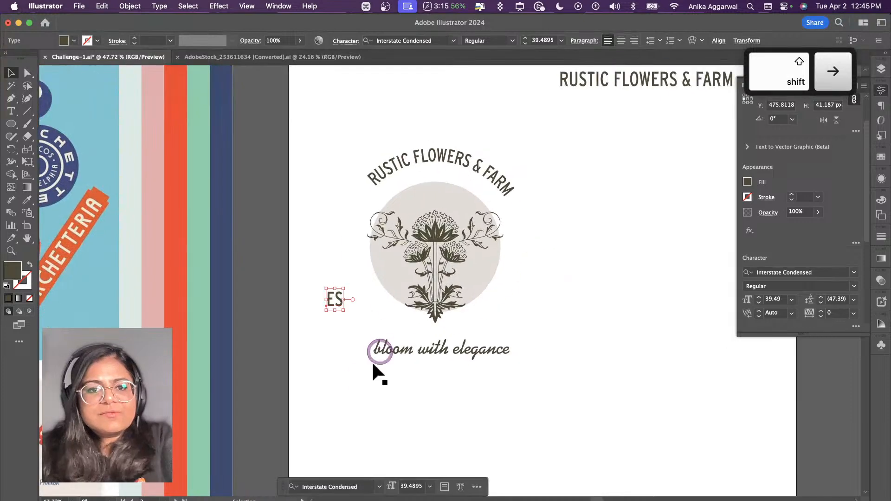
click(363, 369)
drag(337, 301, 335, 317)
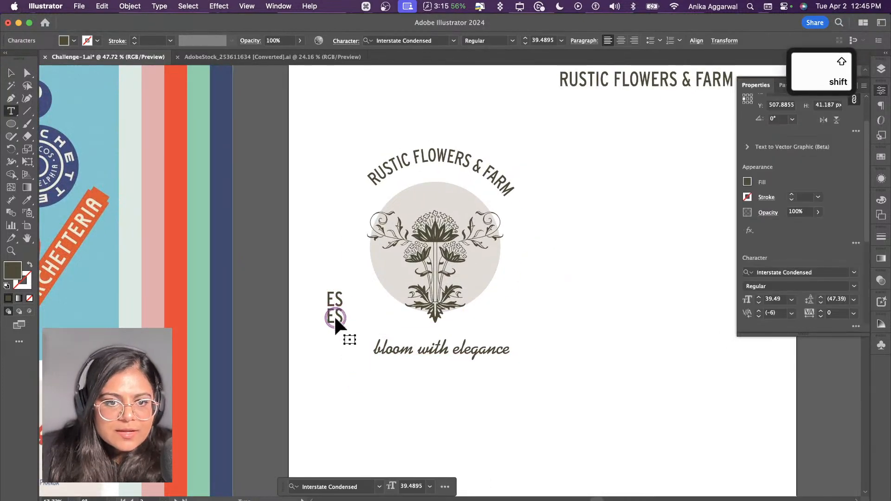
double_click(334, 316)
text(D)
key(Escape)
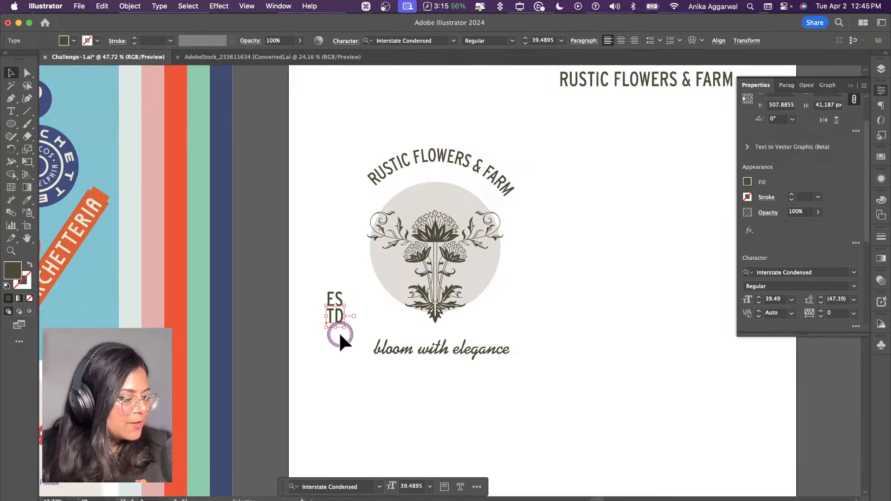
Step: Duplicate the ES and TD texts to the right side of the flower and change the copies to "20" and "14"
drag(337, 314, 524, 297)
shift+click(336, 298)
double_click(525, 296)
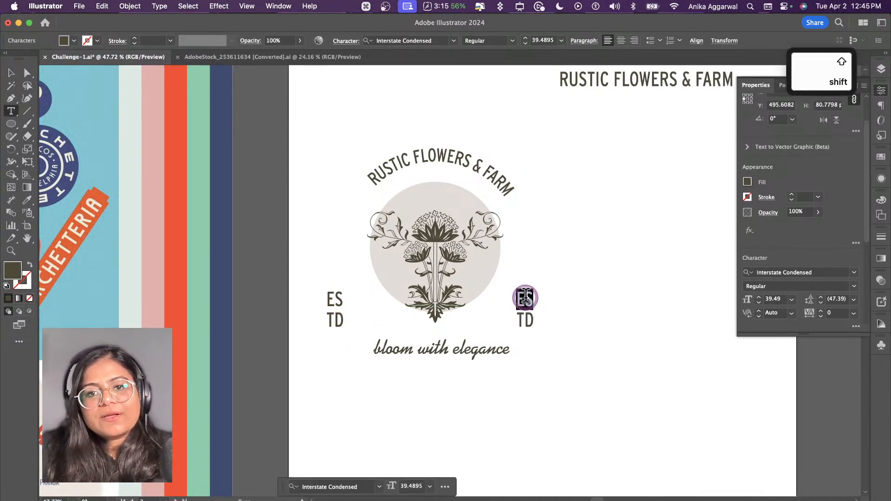
text(20)
key(Escape)
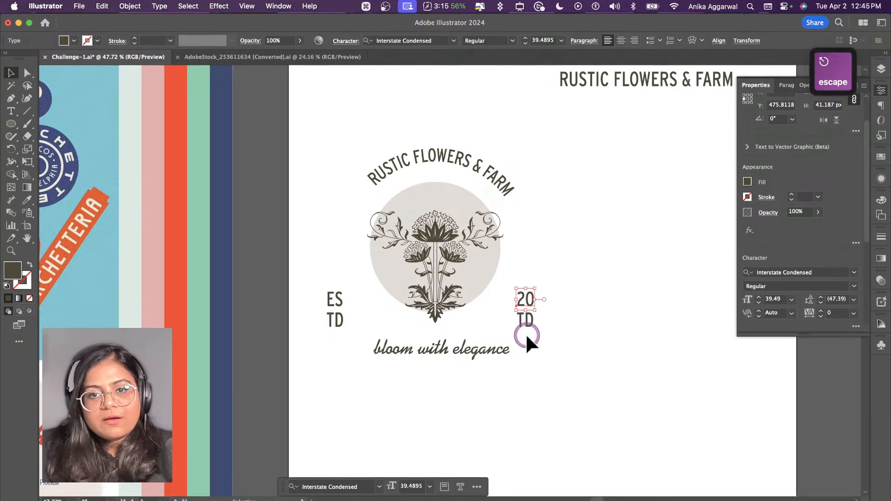
double_click(525, 320)
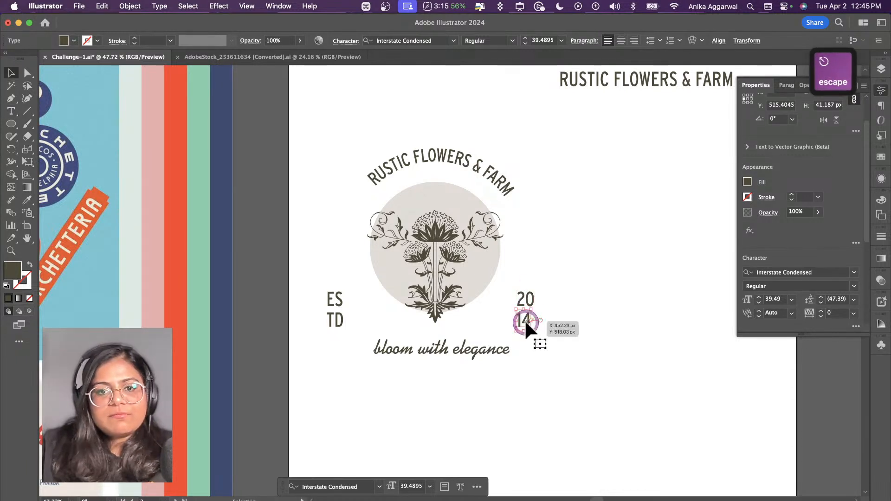
text(14)
key(Escape)
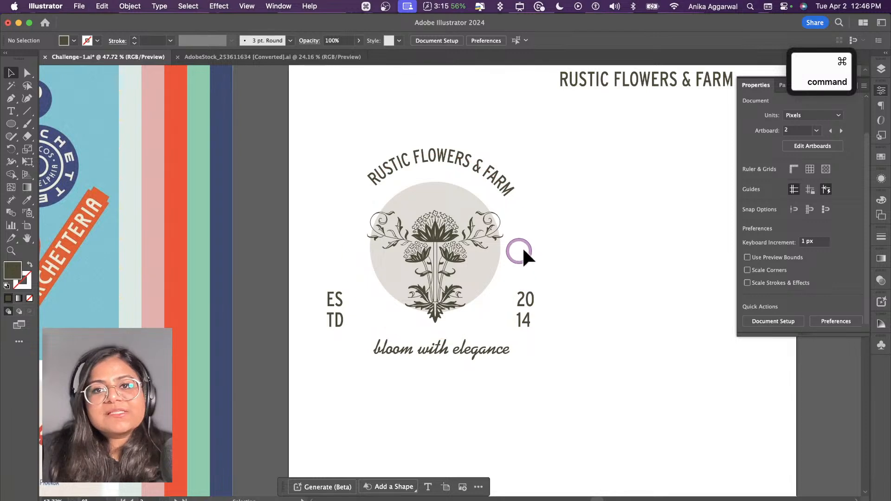
Step: Show the rulers and add guides above the curved text, along the tagline's baseline and at both side edges of the curved text
key(super+r)
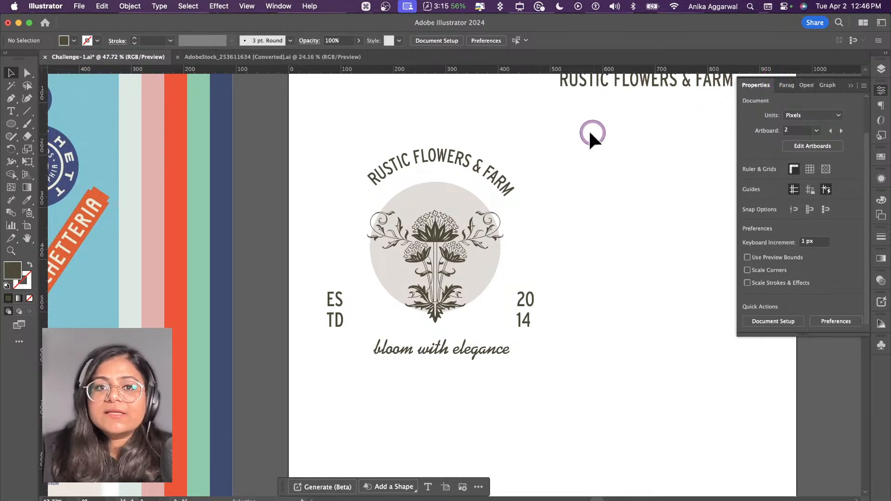
drag(420, 69, 425, 149)
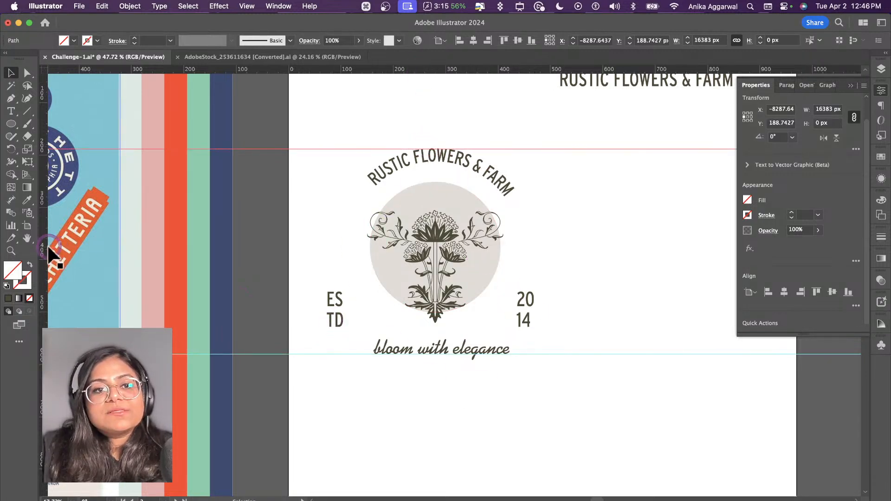
drag(49, 248, 367, 265)
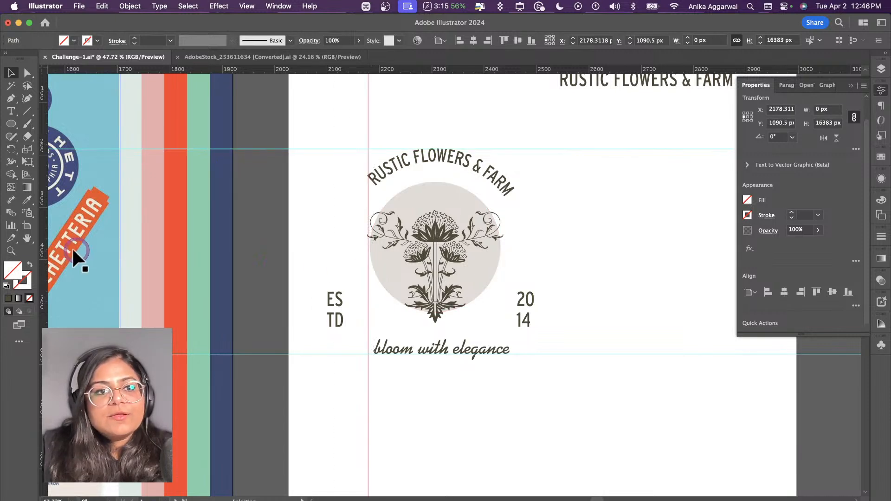
drag(43, 253, 514, 244)
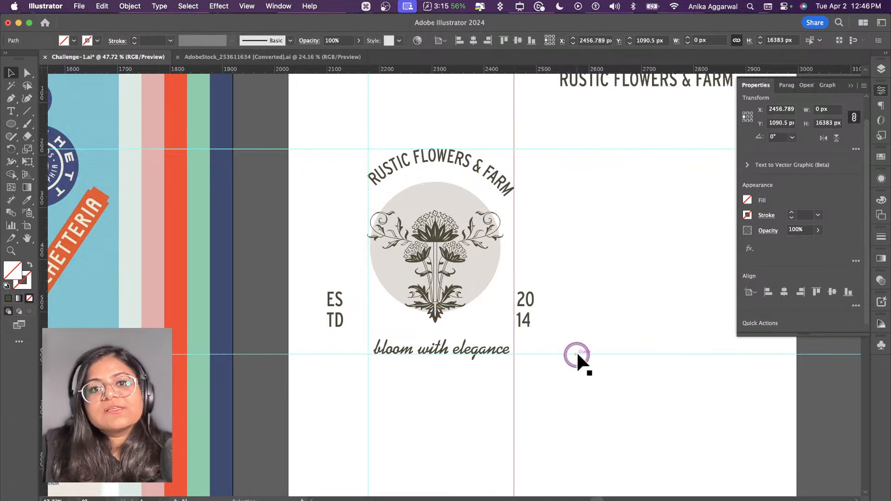
click(553, 287)
Step: Move the 20 and 14 texts together inward to line up with the right vertical guide
click(521, 306)
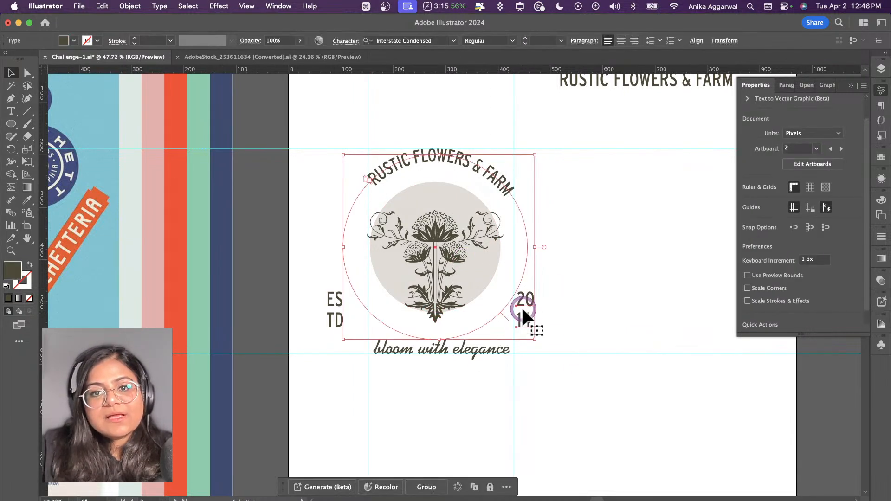
click(553, 301)
click(528, 313)
shift+click(529, 299)
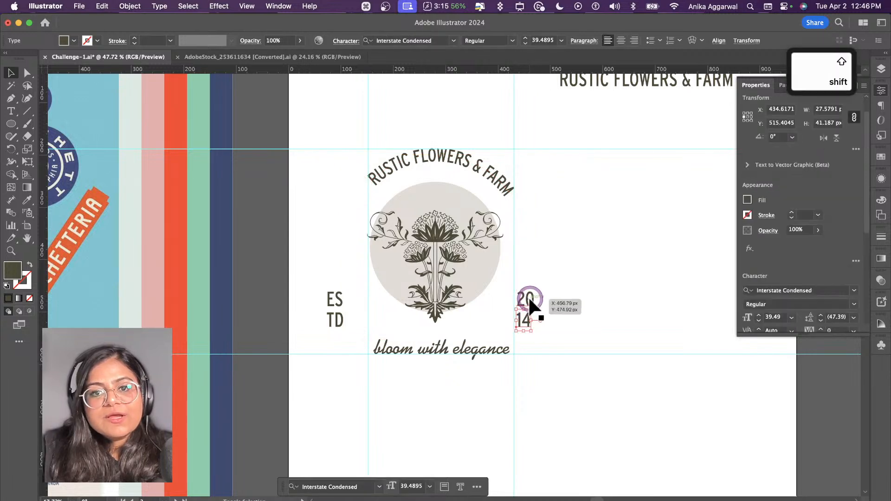
drag(523, 314, 506, 314)
click(541, 304)
Step: Move the ES and TD texts together inward to line up with the left vertical guide
click(333, 299)
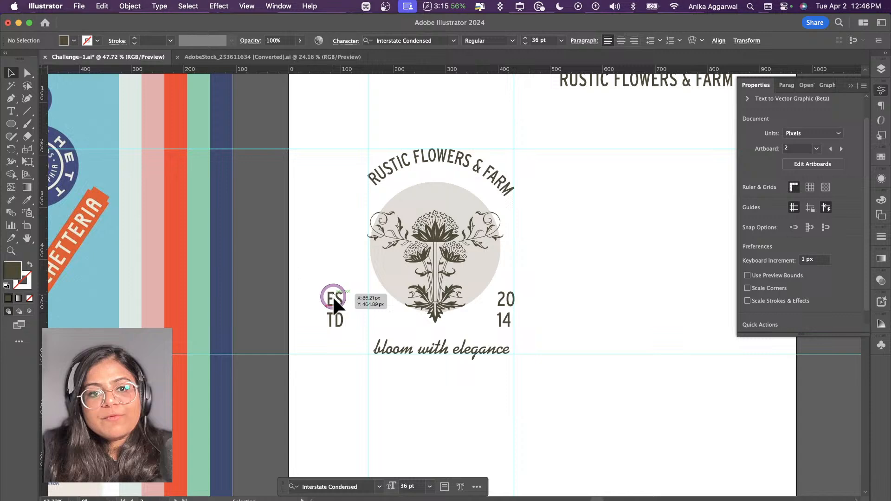
shift+click(335, 322)
drag(335, 322, 372, 318)
click(533, 306)
Step: Slide the curved text slightly counterclockwise along its circular path to balance it between the vertical guides
scroll(505, 311, up, 3)
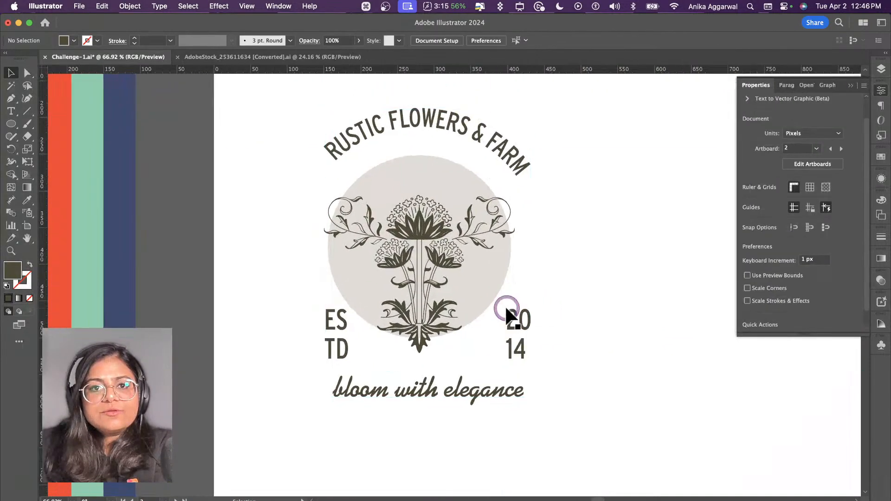
click(425, 141)
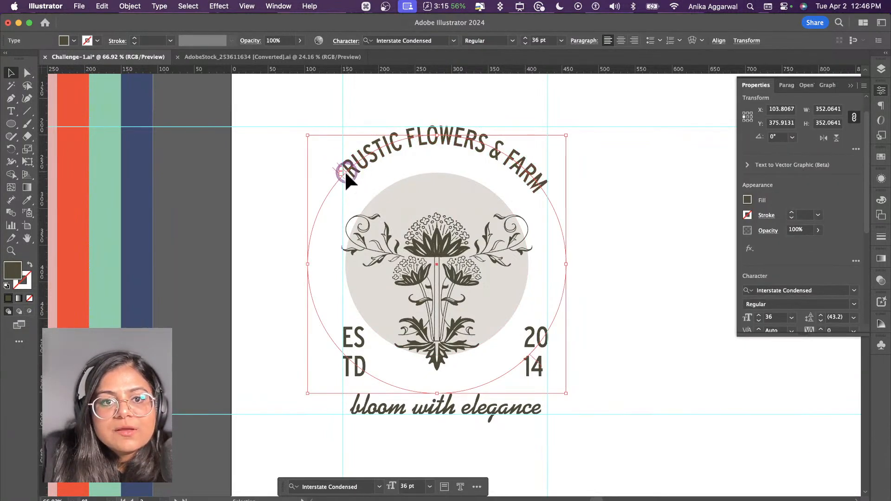
drag(344, 171, 341, 173)
click(613, 245)
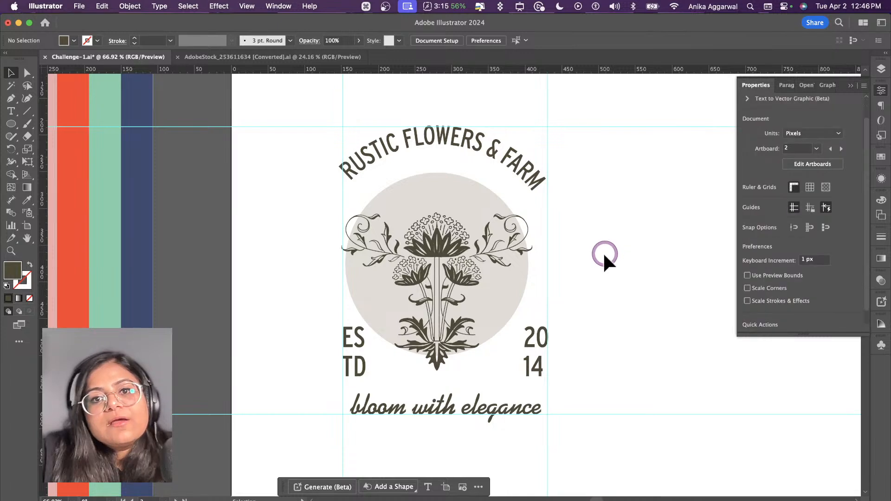
Step: Set the font size of the ES, TD, 20 and 14 texts to 24 pt
shift+click(358, 366)
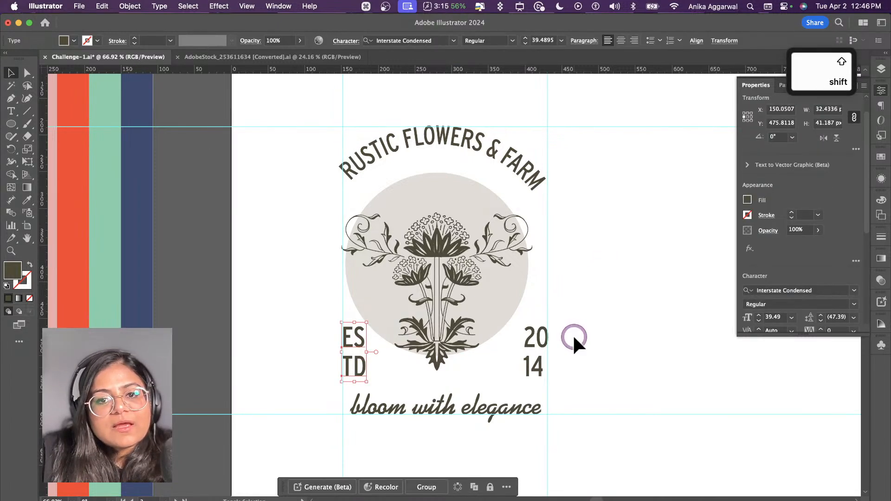
shift+click(537, 346)
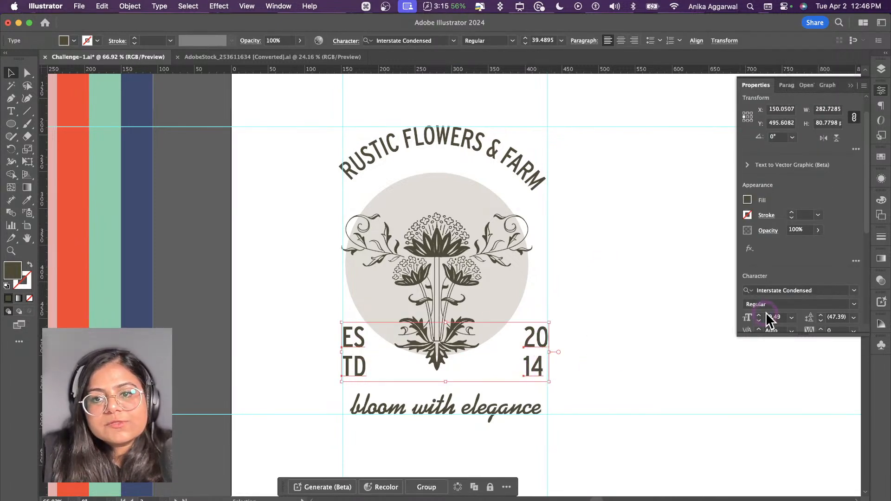
click(792, 318)
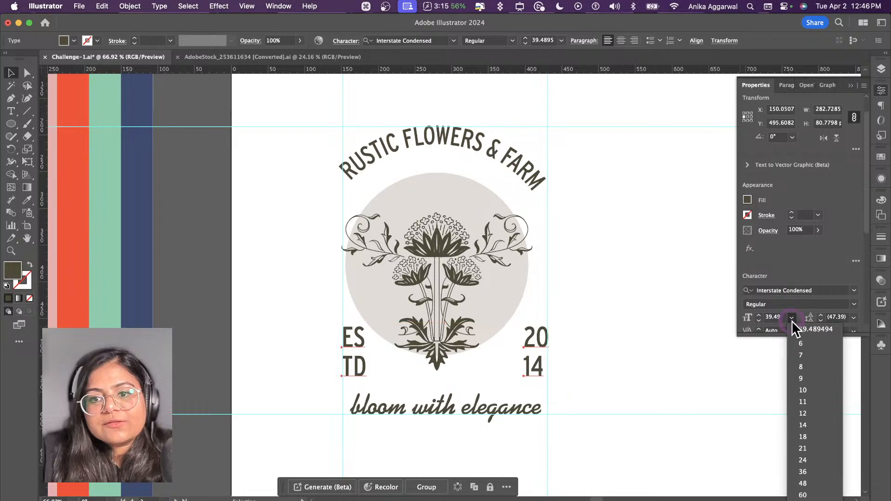
click(808, 459)
click(661, 360)
Step: Move the ES and 20 texts down 16 px, closer to TD and 14
click(353, 341)
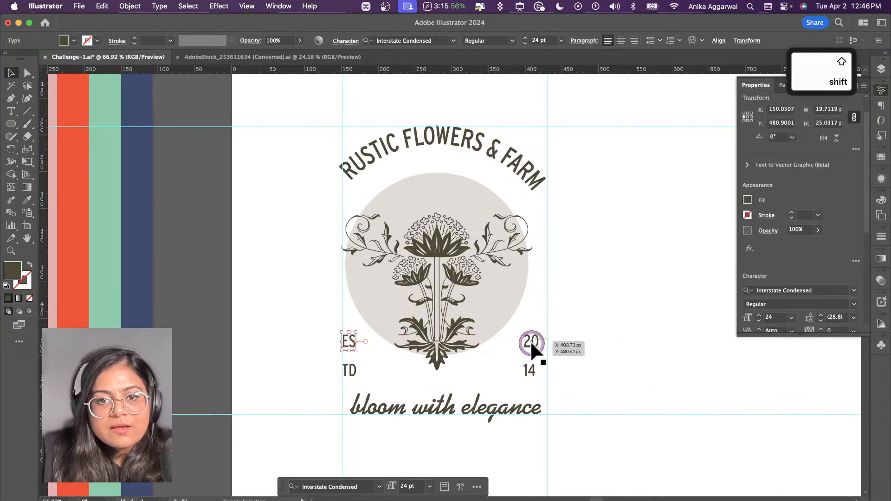
shift+click(529, 341)
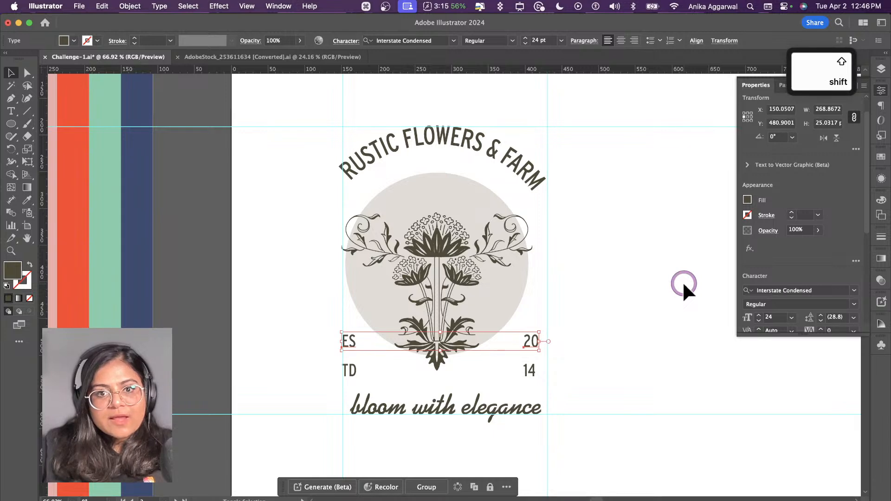
key(shift+Down)
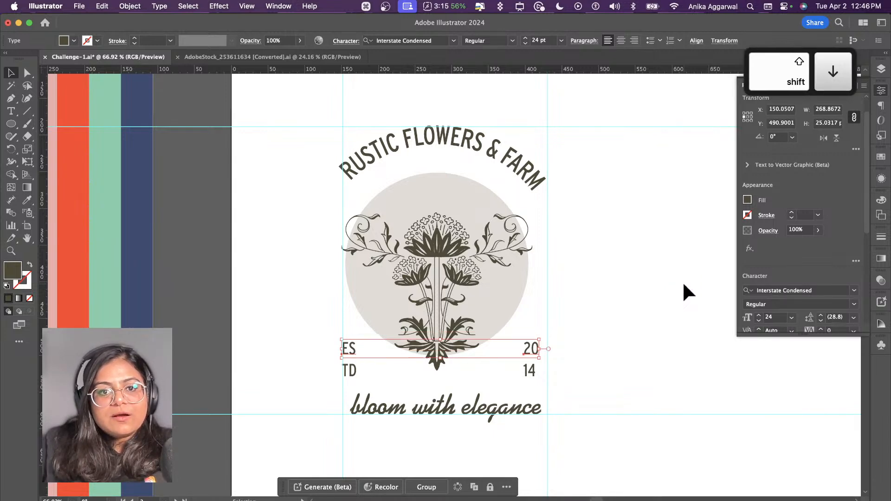
key(Down)
key(Down)
key(Down)
key(Down)
key(Down)
key(Down)
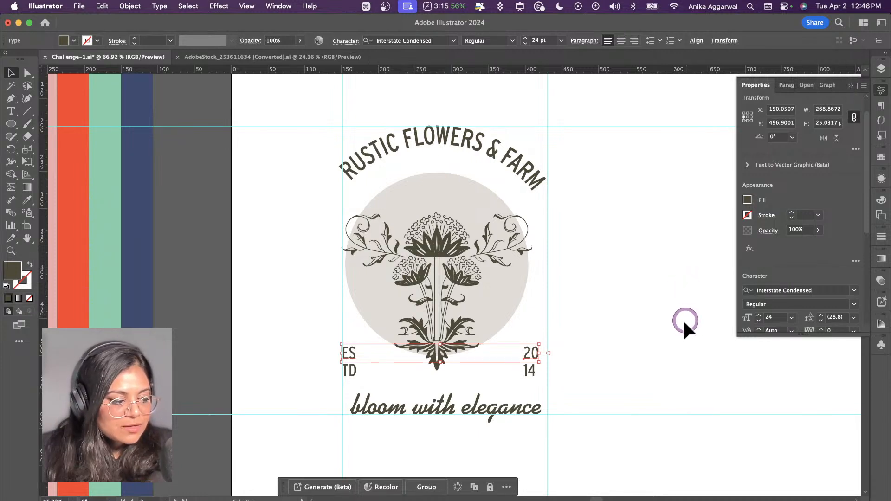
Step: Align the 20 and 14 texts to each other on their horizontal centers
click(618, 364)
click(526, 356)
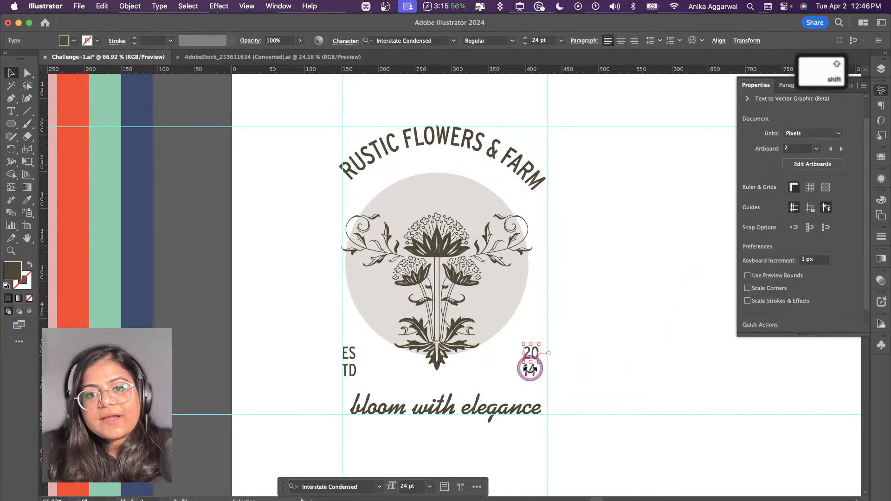
shift+click(529, 373)
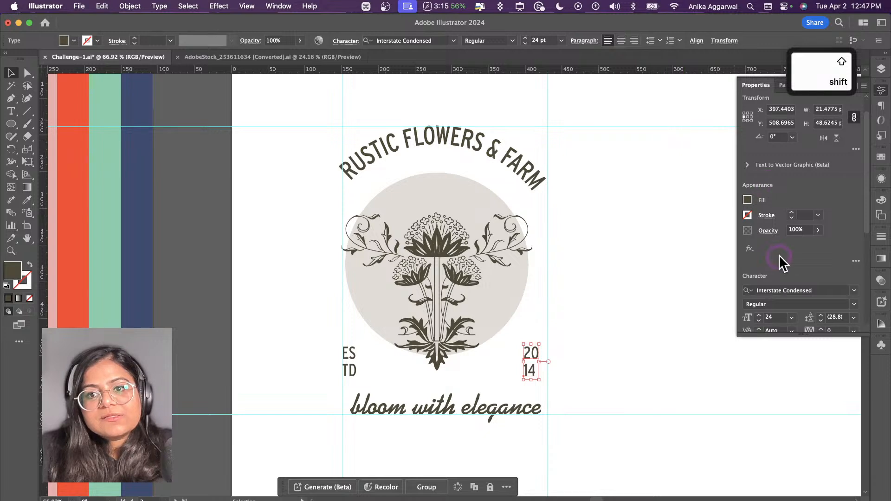
scroll(779, 274, down, 5)
scroll(778, 288, down, 2)
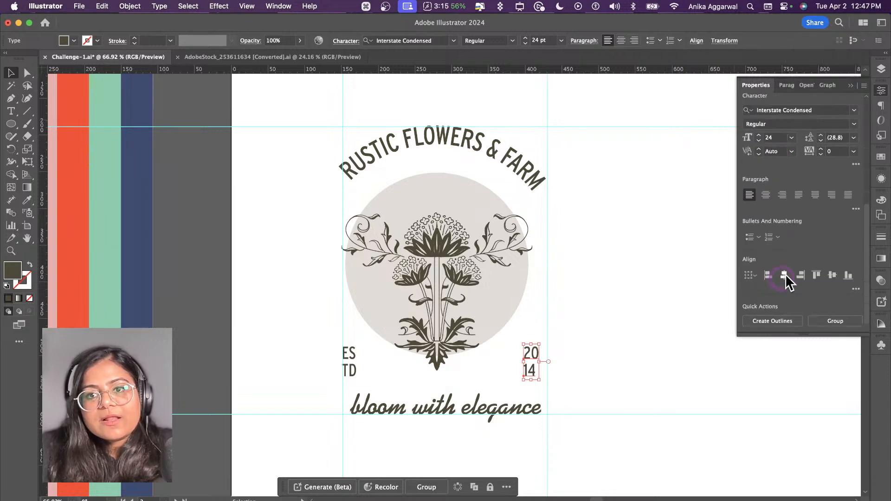
click(785, 276)
click(630, 320)
Step: Move the 20 and 14 texts together outward to line up with the right vertical guide
click(528, 359)
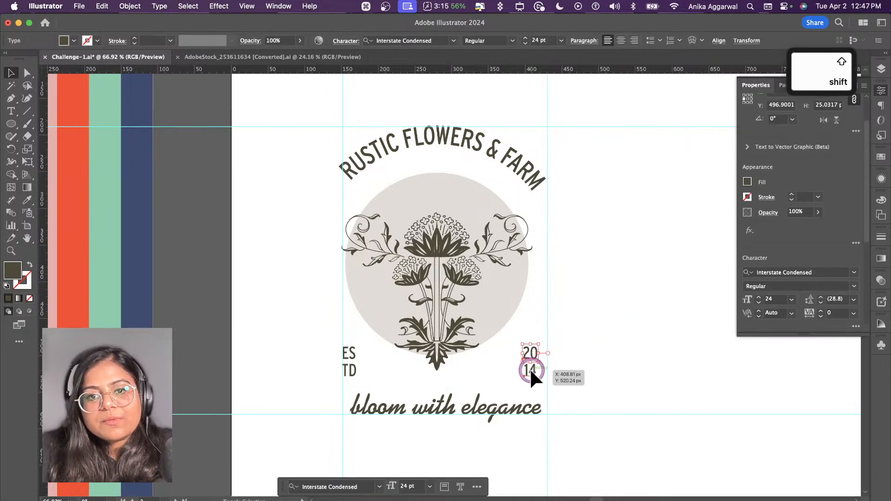
shift+click(531, 369)
drag(531, 369, 540, 366)
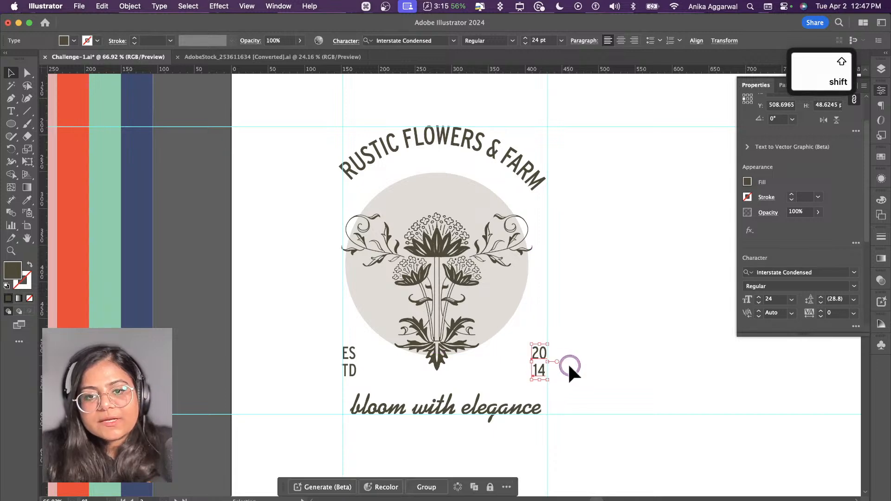
click(567, 363)
scroll(543, 360, up, 5)
click(542, 349)
shift+click(538, 385)
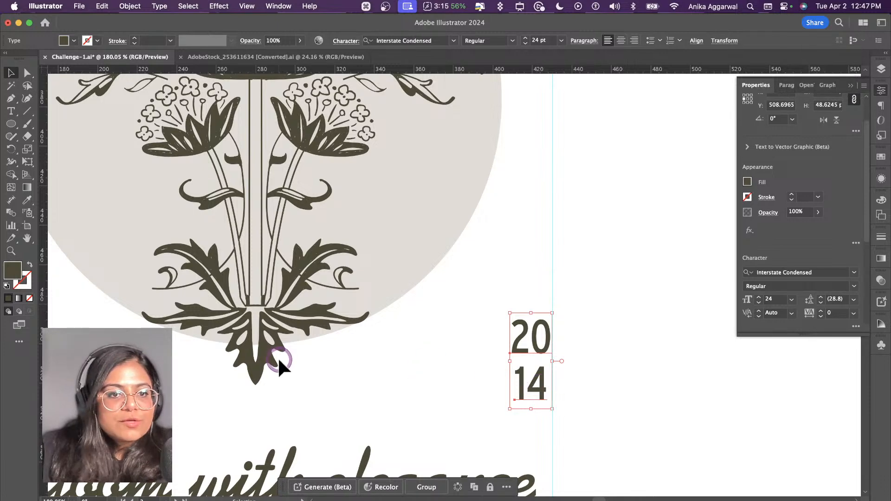
Step: Nudge the ES and TD texts together about 1.6 px inward so they sit just inside the left vertical guide
scroll(283, 359, left, 5)
scroll(284, 355, left, 3)
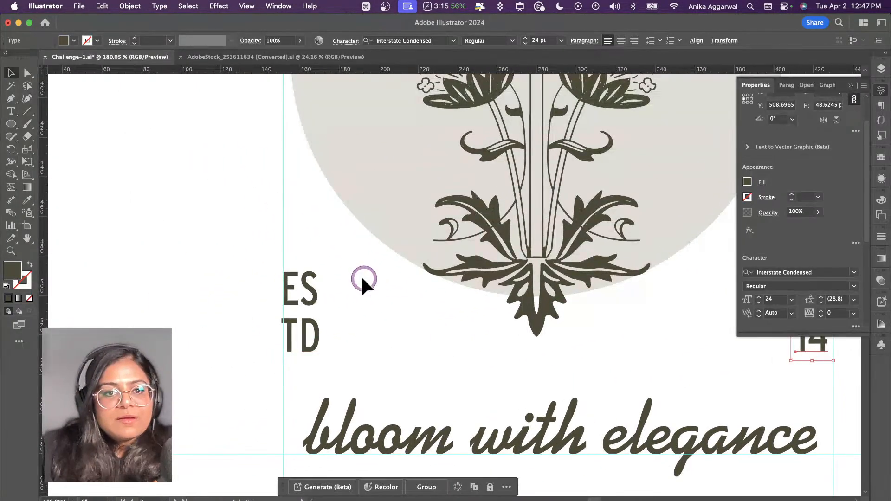
click(309, 291)
shift+click(307, 333)
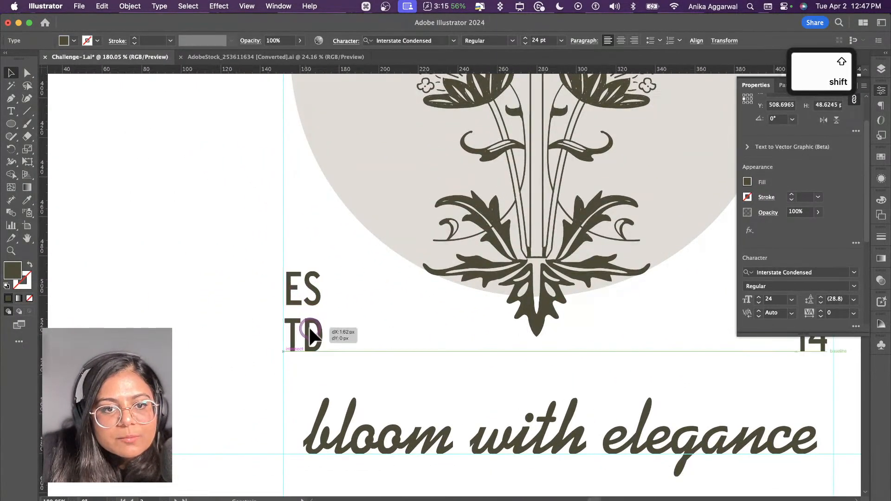
click(239, 301)
scroll(382, 326, down, 10)
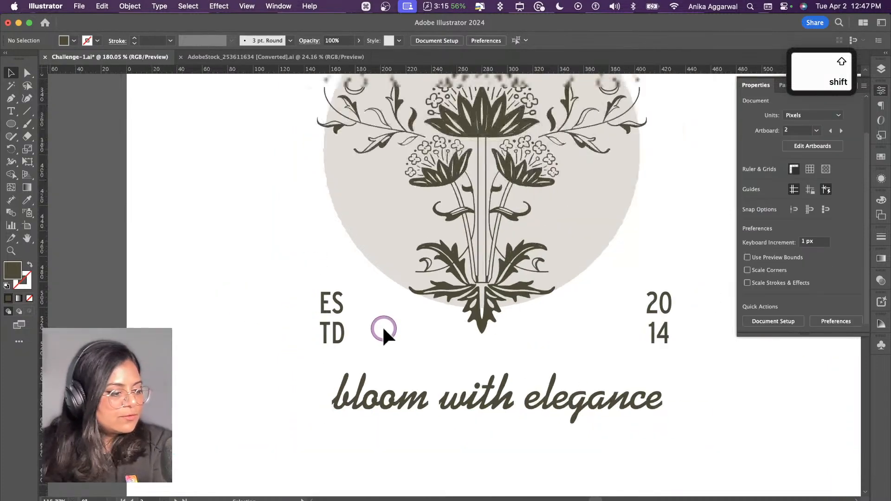
Step: Examine the small blossoms at the crown of the original flower ornament in the AdobeStock_253611634 document
scroll(436, 339, up, 1)
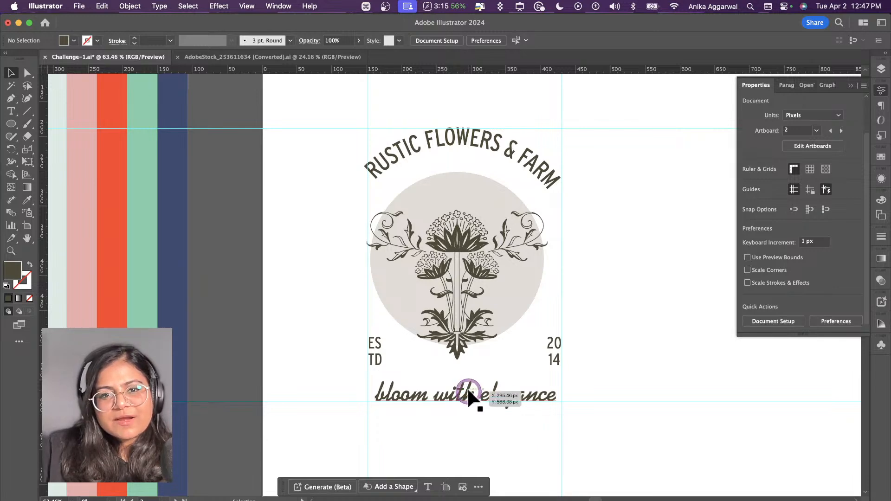
scroll(474, 357, down, 3)
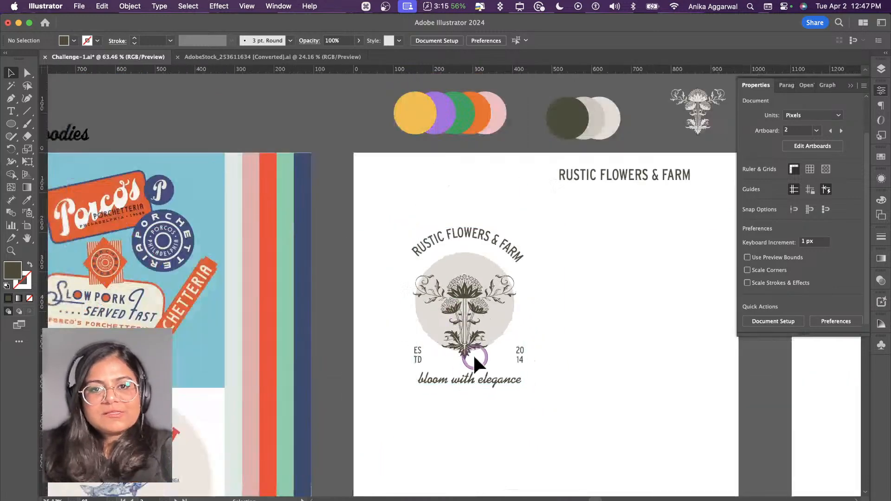
click(298, 56)
click(620, 255)
click(635, 247)
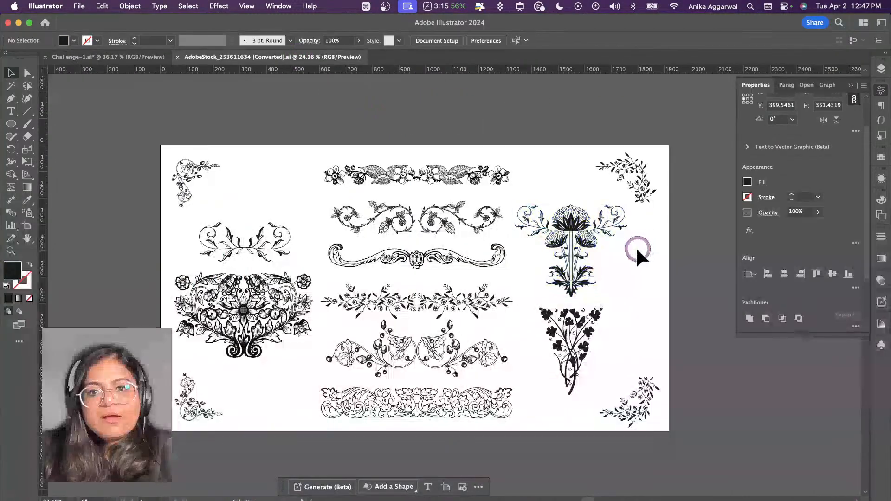
scroll(635, 247, up, 4)
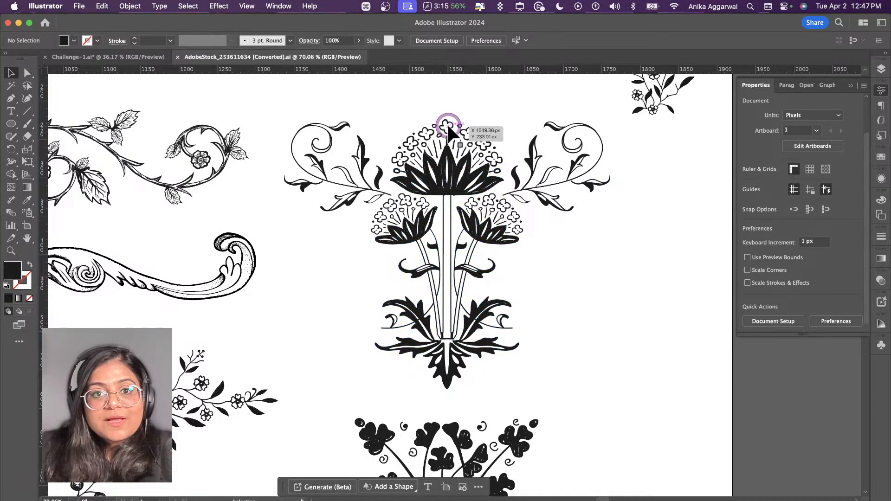
scroll(448, 123, up, 3)
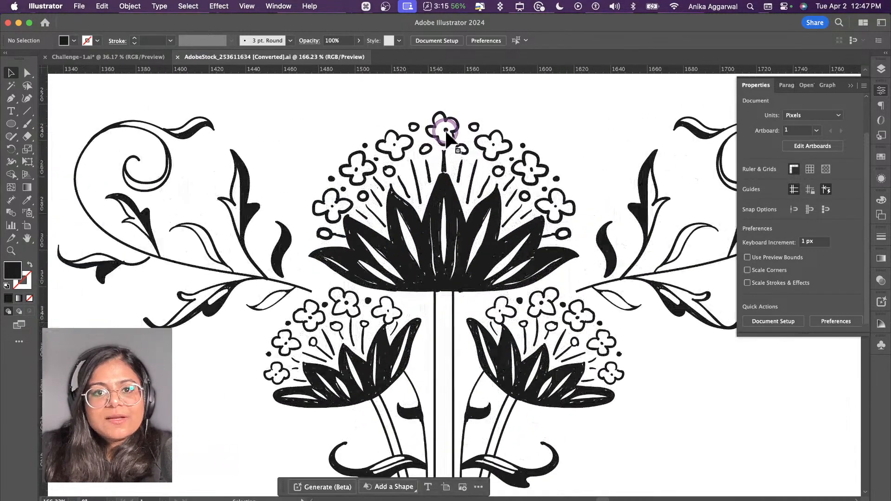
Step: Back in the Challenge-1 document, isolate the flower group, copy the topmost small blossom from its crown and leave isolation
click(129, 54)
scroll(471, 292, up, 3)
scroll(469, 282, up, 6)
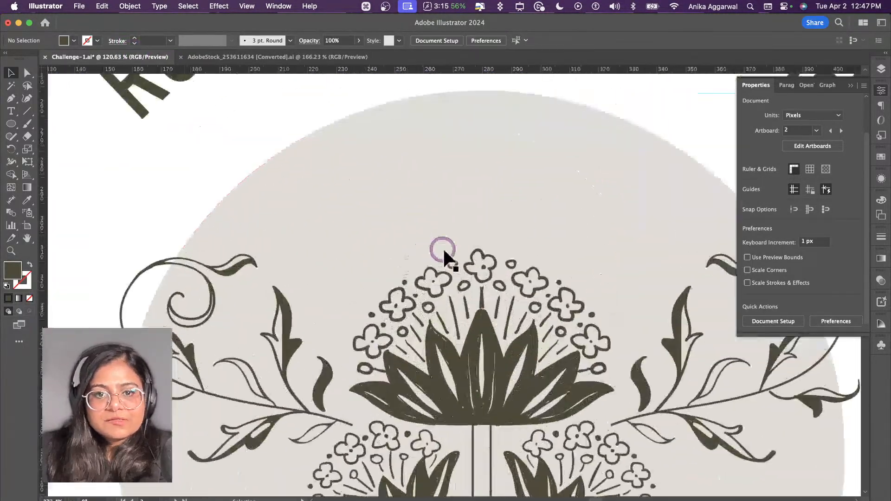
click(477, 273)
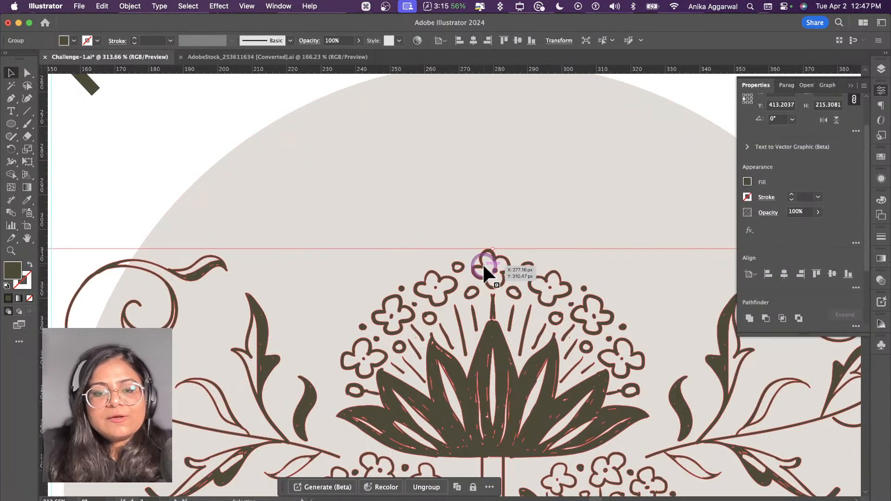
double_click(483, 267)
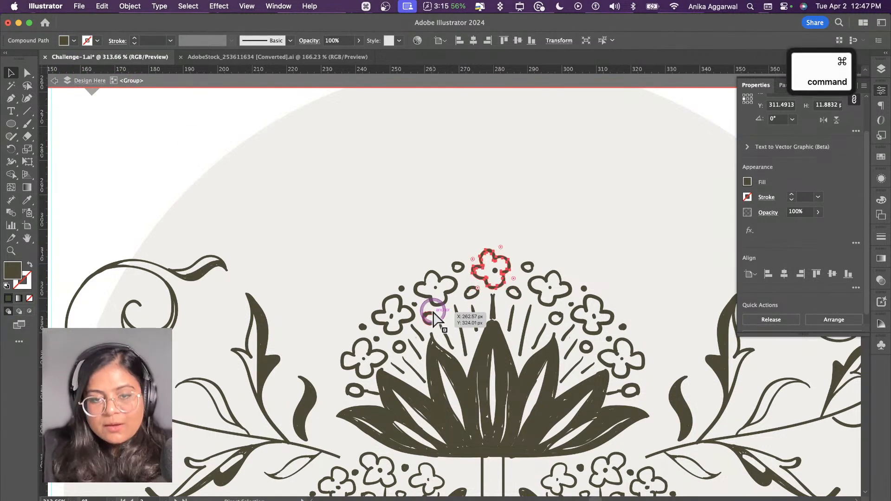
key(super+c)
scroll(491, 270, down, 3)
key(Escape)
scroll(258, 197, down, 2)
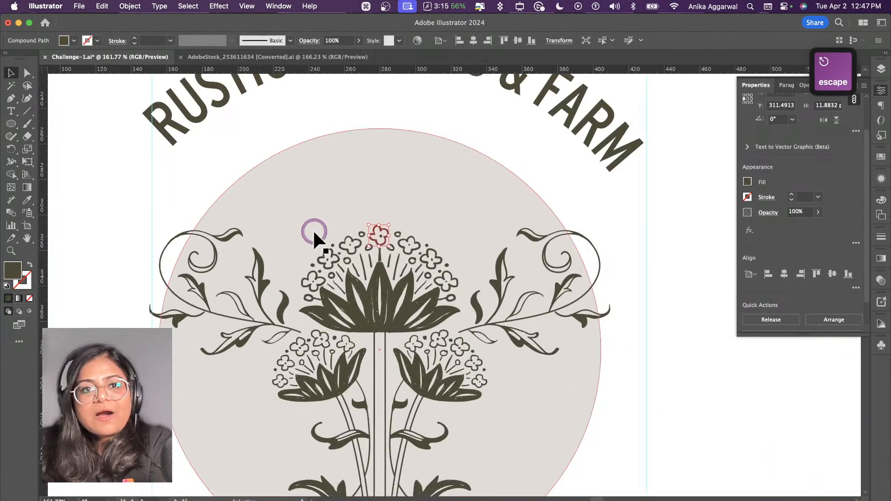
Step: Paste the copied blossom and place it just outside the circle's right edge, near the right vertical guide
scroll(312, 230, down, 2)
scroll(313, 232, down, 2)
click(202, 247)
key(super+v)
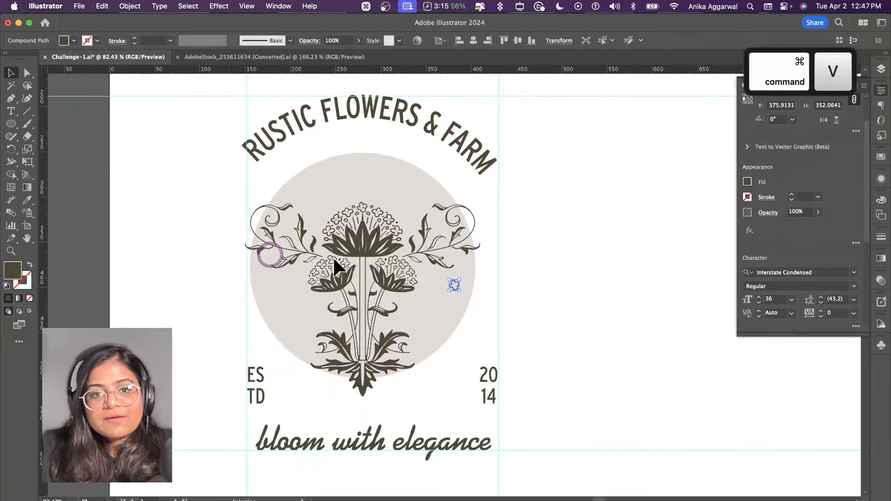
drag(455, 284, 499, 278)
Step: Select the pasted blossom together with the beige background circle
shift+click(464, 282)
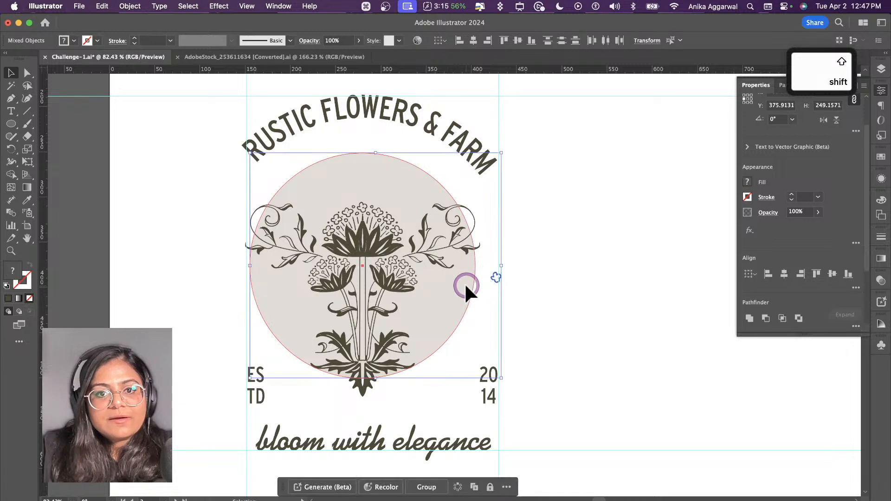
click(496, 277)
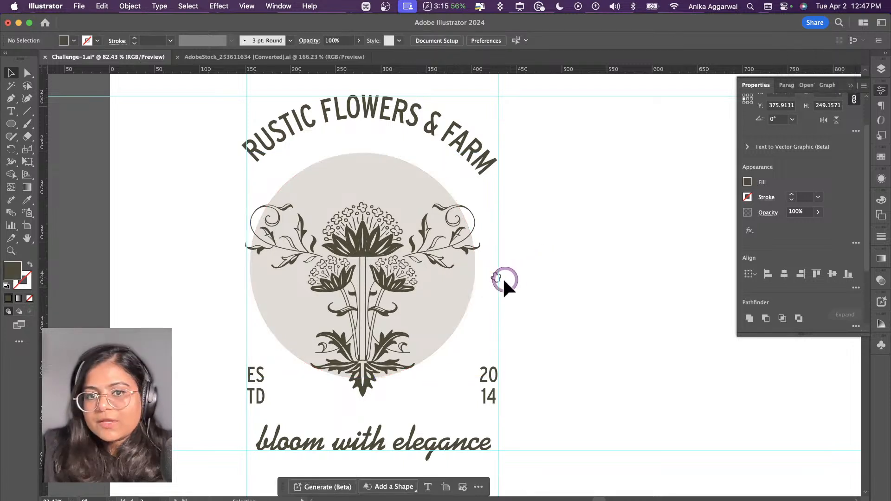
shift+click(470, 296)
shift+click(470, 295)
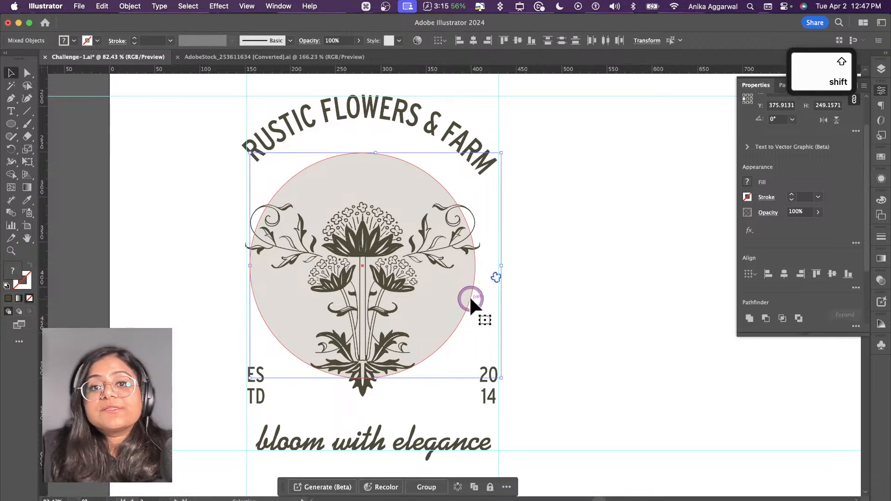
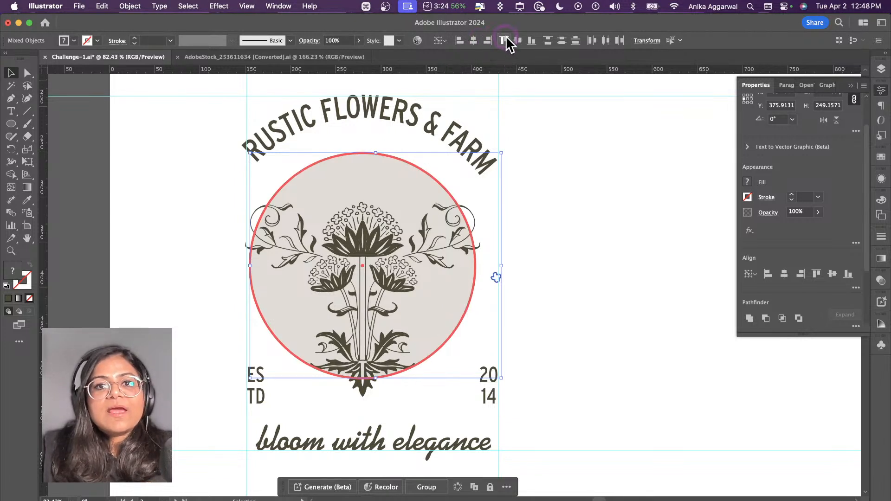
Step: Vertically centre the blossom on the beige circle and place a copy of it level outside the circle's left edge
click(519, 39)
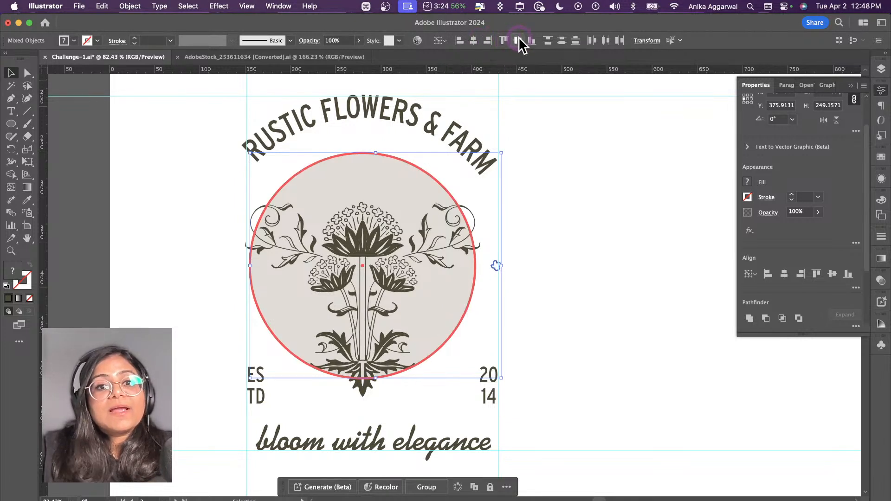
click(531, 264)
drag(495, 263, 248, 267)
Step: Move the beige circle and flower ornament together about 10 px right, centring them between the two side blossoms
click(349, 183)
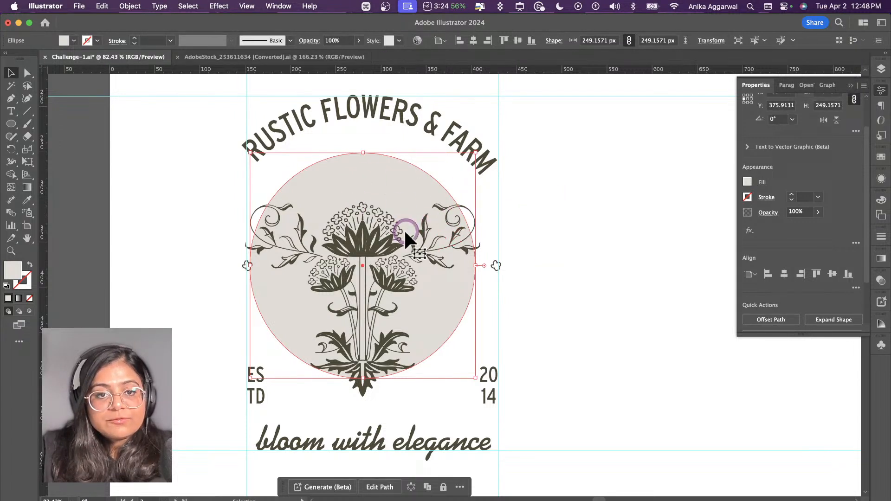
shift+click(381, 240)
drag(381, 239, 393, 245)
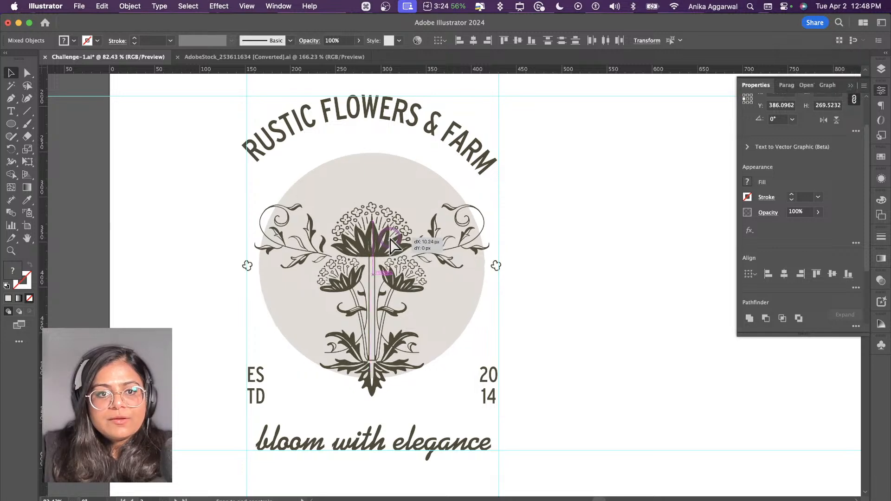
click(446, 181)
click(587, 244)
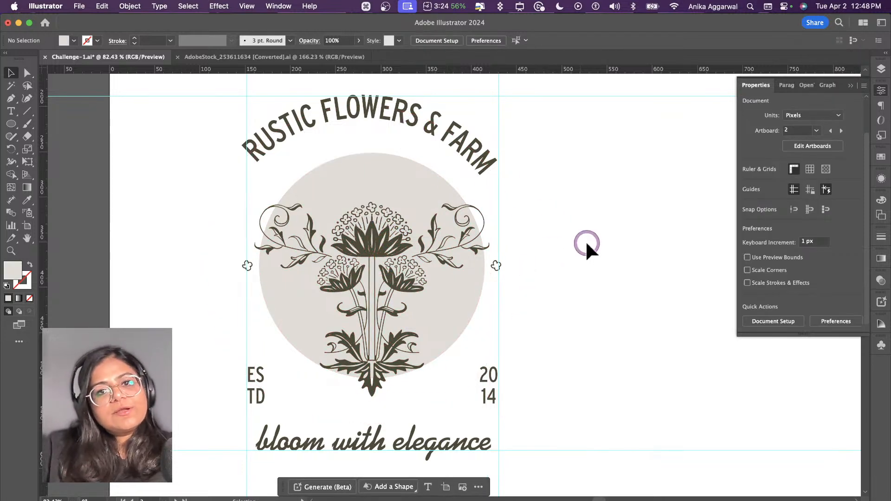
Step: Hide the guides around the complete logo
scroll(552, 295, down, 5)
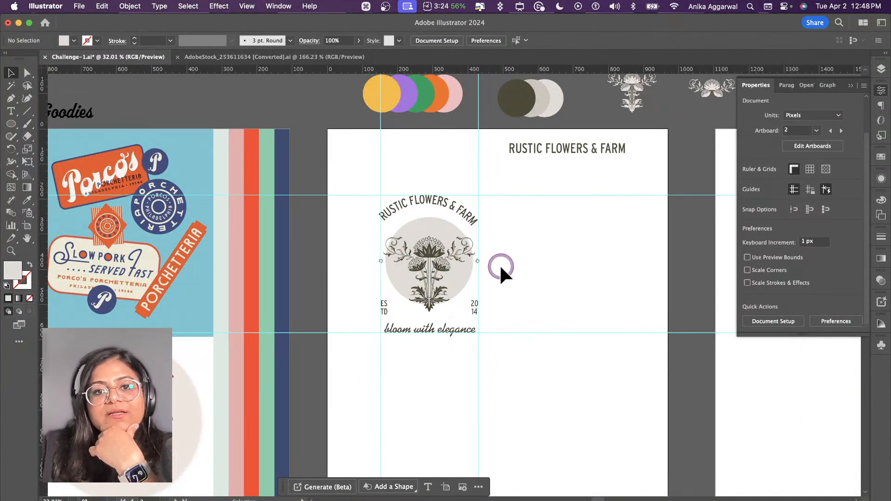
drag(504, 206, 381, 335)
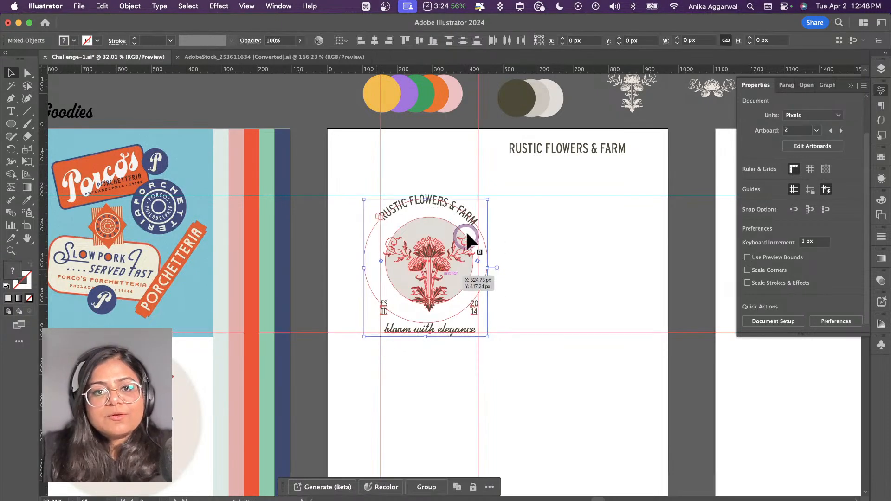
click(511, 191)
click(278, 6)
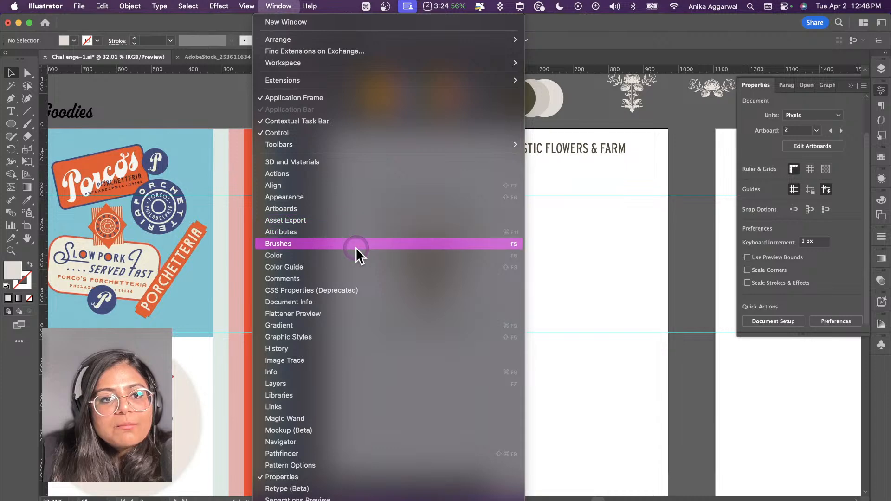
mouse_move(255, 7)
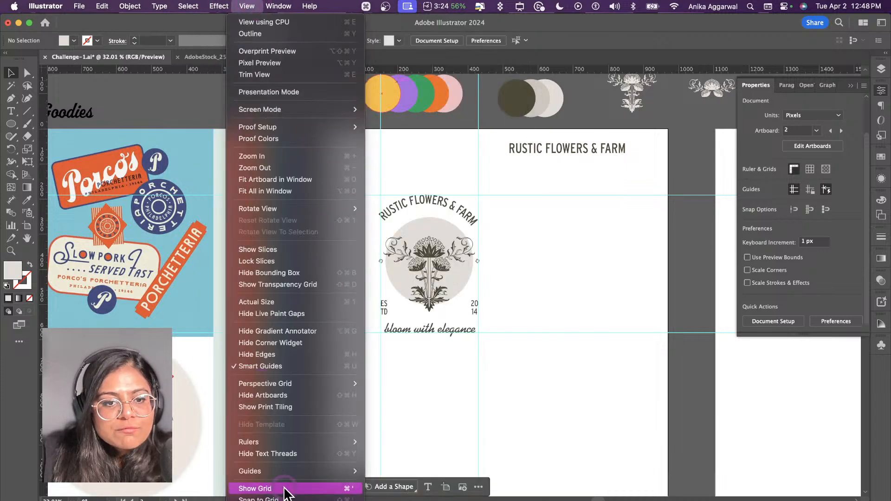
mouse_move(291, 473)
click(373, 470)
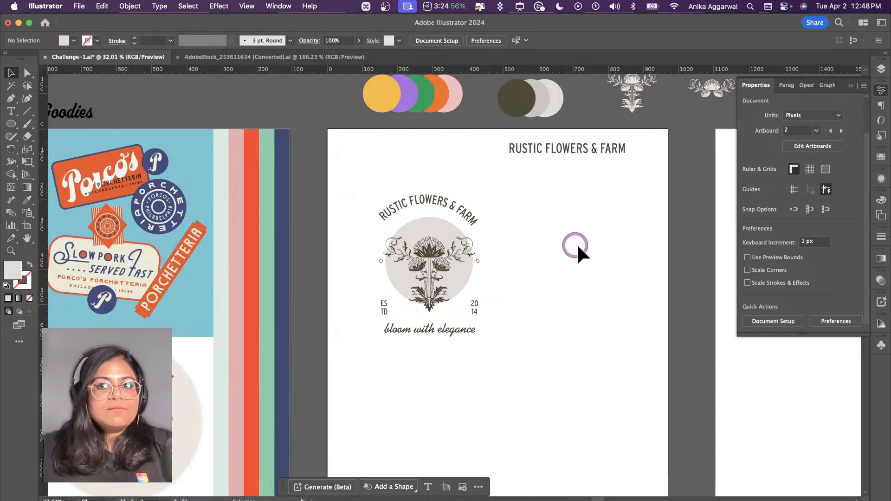
Step: Reduce the "bloom with elegance" tagline to 24 pt, trying 36 pt first
click(435, 327)
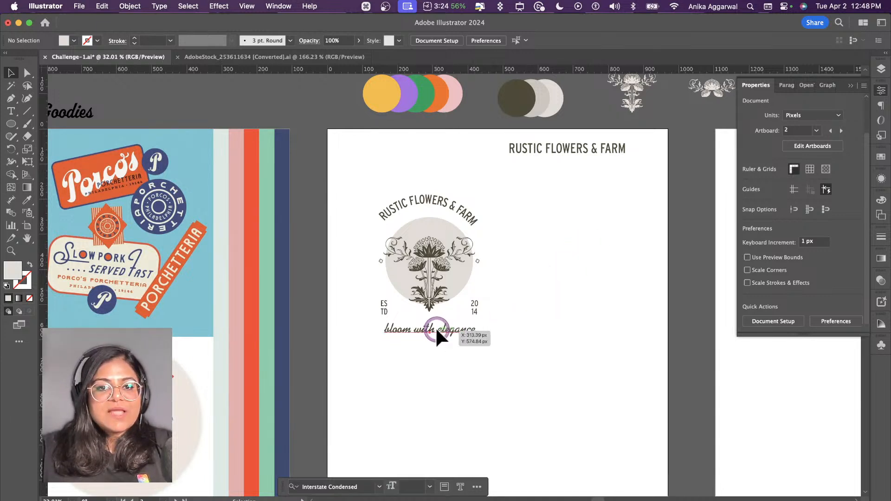
click(791, 299)
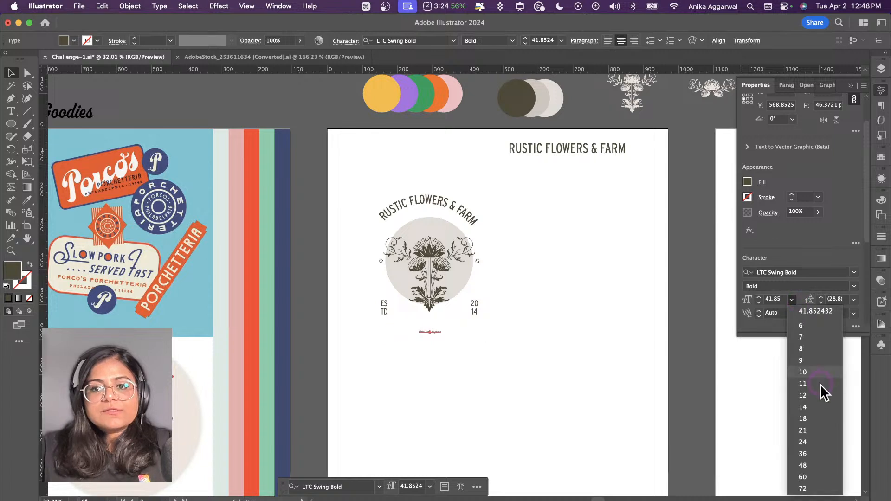
click(814, 454)
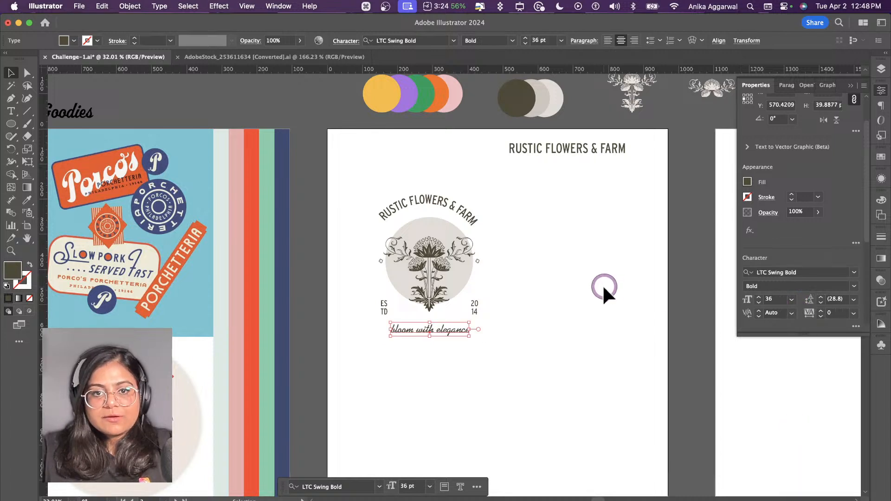
click(793, 298)
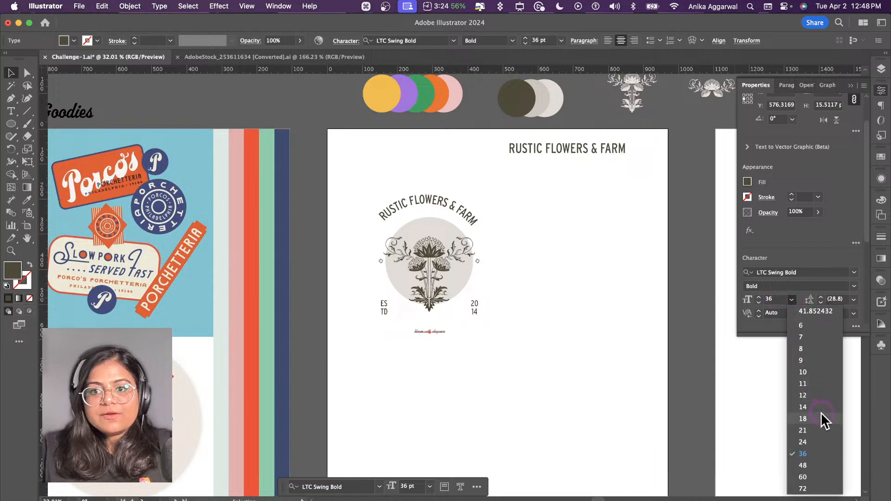
click(812, 439)
Step: Move the "bloom with elegance" tagline slightly up, closer to the flower's base
click(518, 305)
click(478, 314)
drag(437, 325, 437, 318)
click(506, 309)
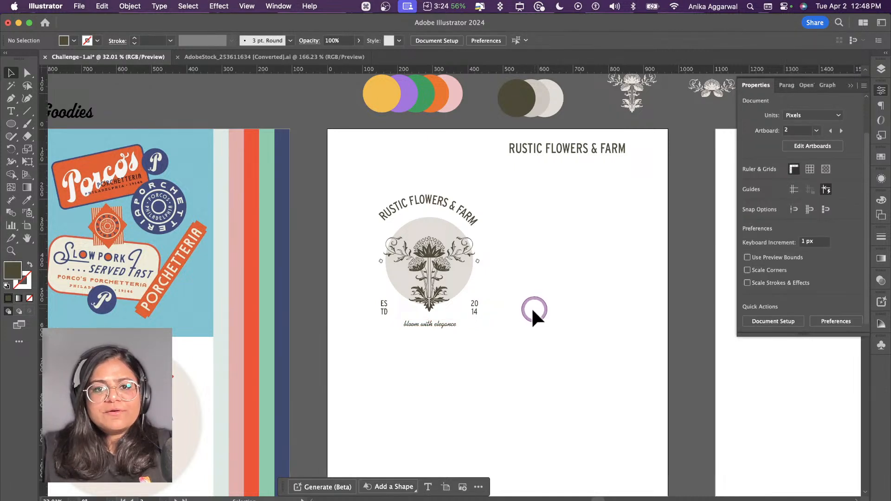
Step: Nudge the left blossom further left and the right blossom further right, by equal amounts away from the circle
click(379, 260)
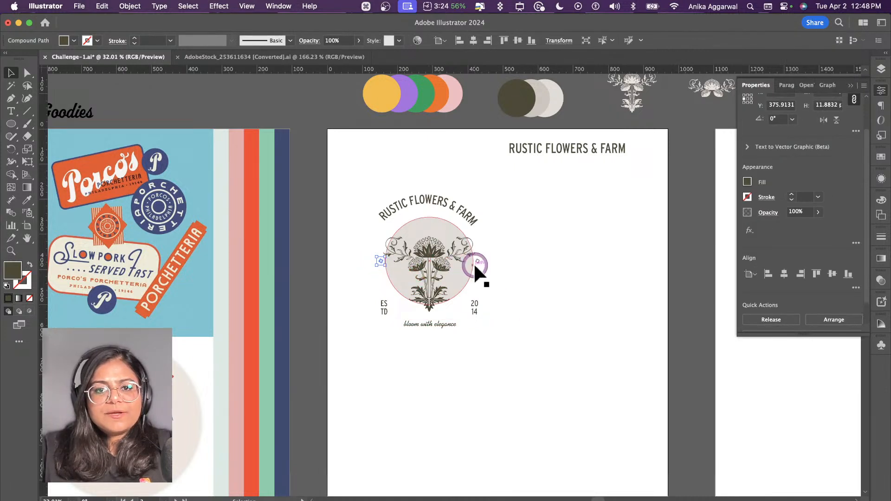
key(shift+Left)
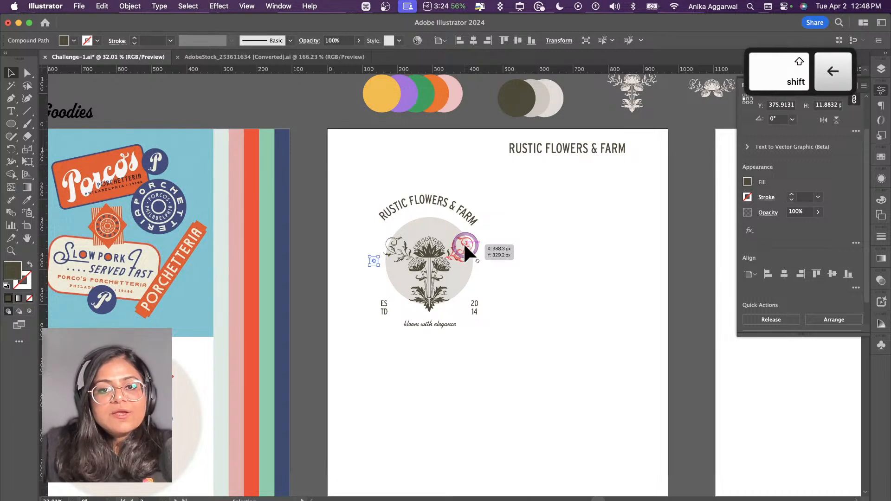
click(483, 258)
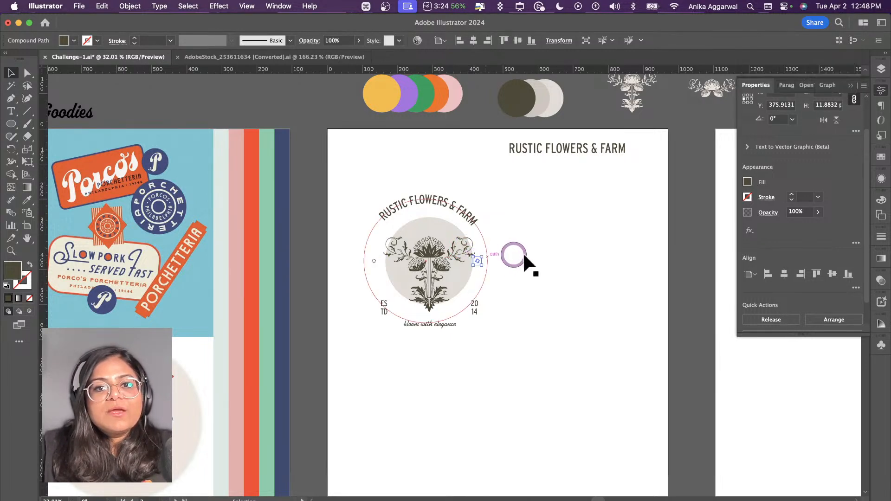
key(shift+Right)
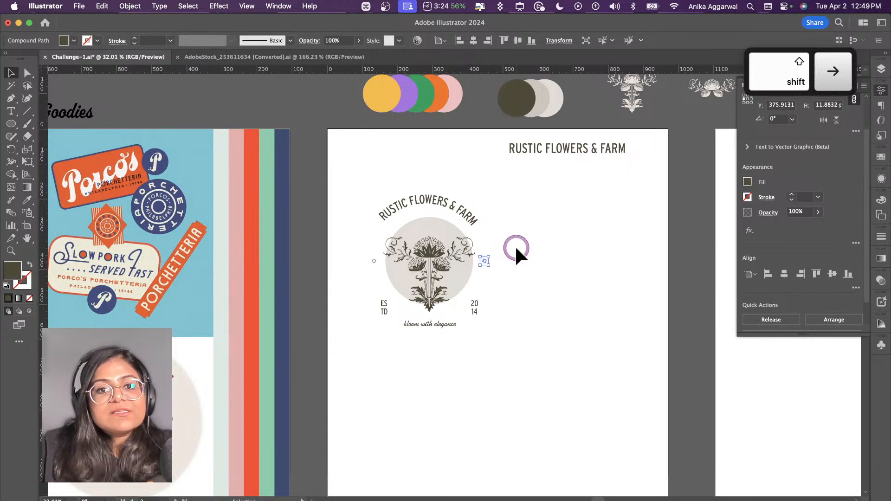
click(515, 245)
click(427, 405)
click(516, 306)
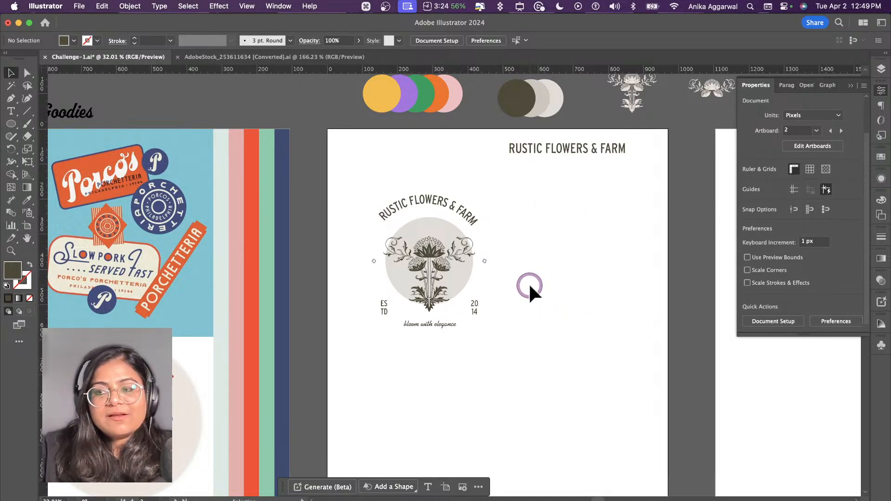
Step: Move the complete logo slightly left on the artboard and delete the trial copy made beside it
scroll(530, 284, right, 3)
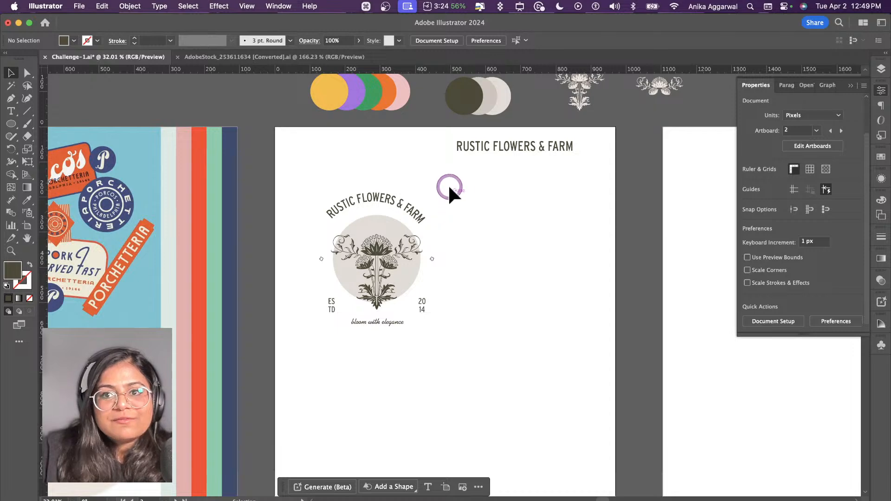
drag(449, 188, 318, 317)
drag(370, 271, 521, 258)
key(Delete)
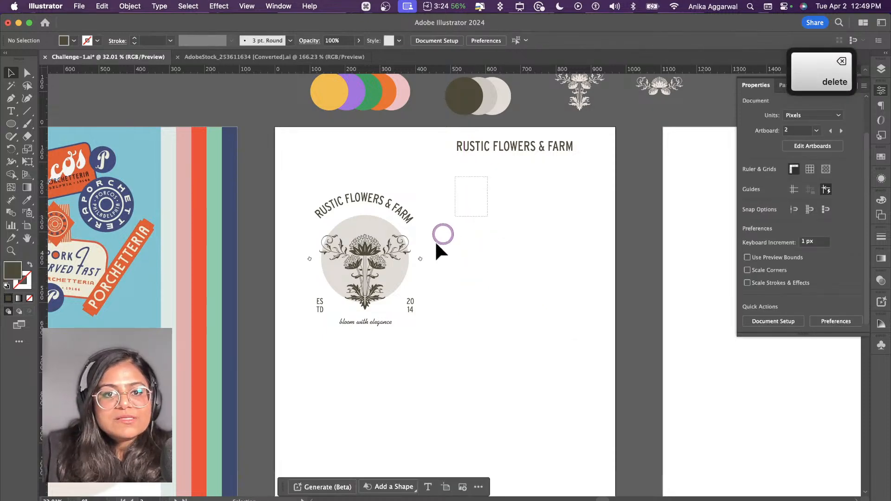
Step: Duplicate the complete logo and place the copy level with the original on its right side
drag(314, 348, 357, 273)
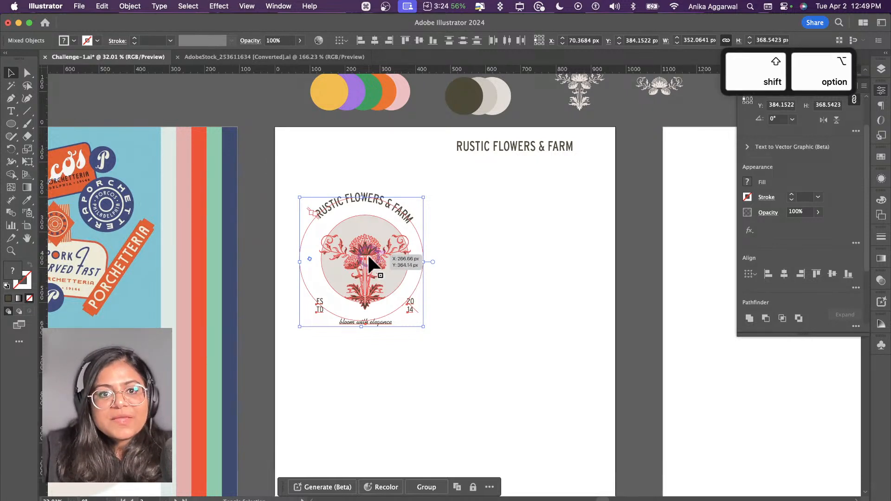
alt+shift+click(366, 254)
drag(378, 263, 523, 282)
click(508, 353)
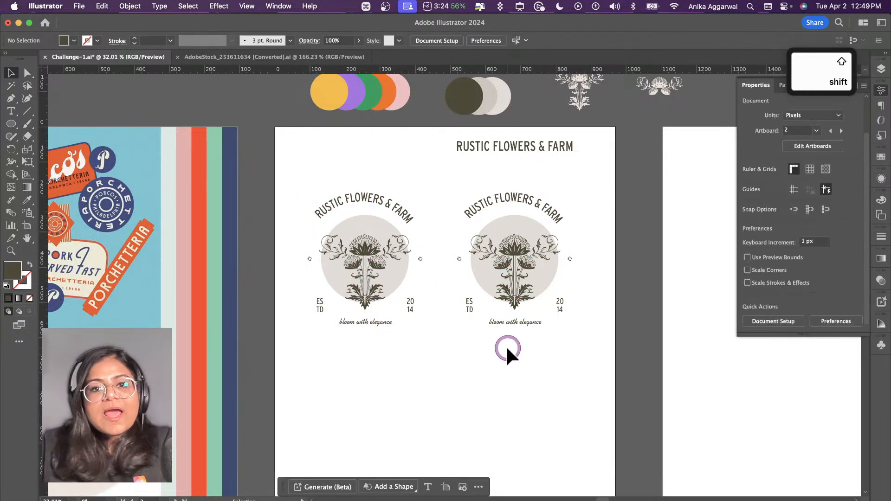
Step: Delete the 20/14 text, the ES/TD text and the "bloom with elegance" tagline from the right logo copy
scroll(502, 344, up, 3)
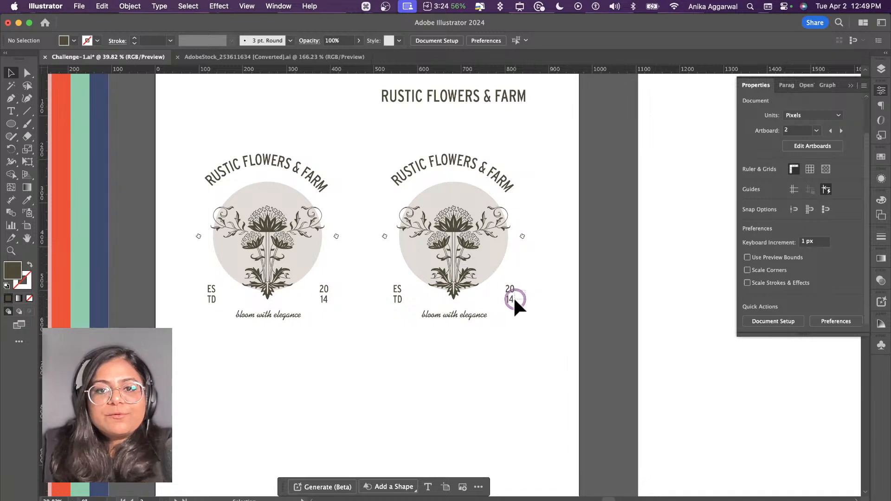
click(512, 298)
click(556, 288)
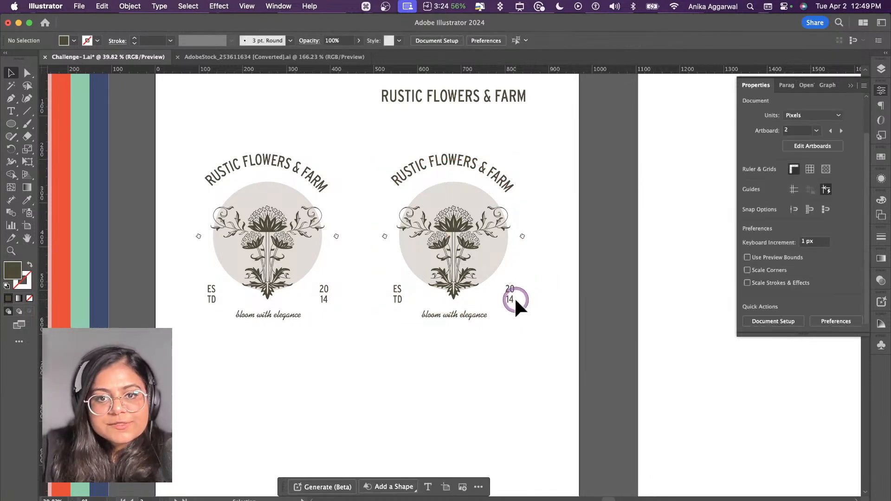
click(514, 300)
key(Delete)
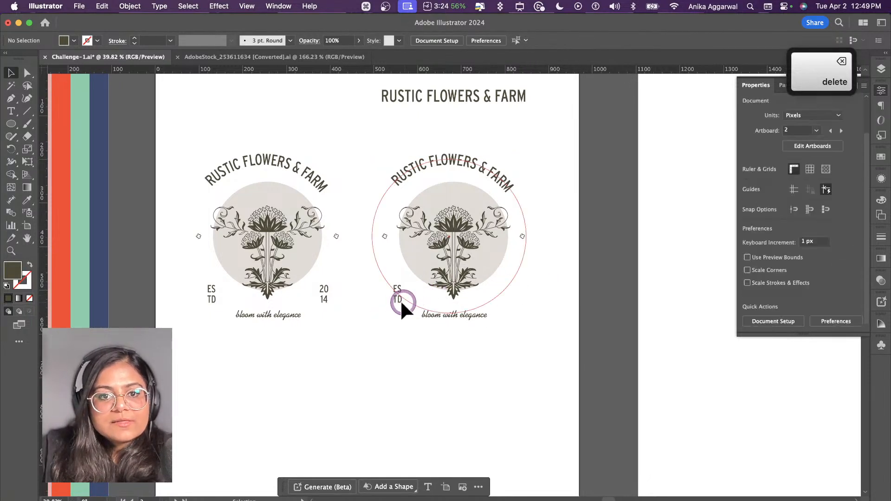
click(398, 299)
key(Delete)
click(448, 316)
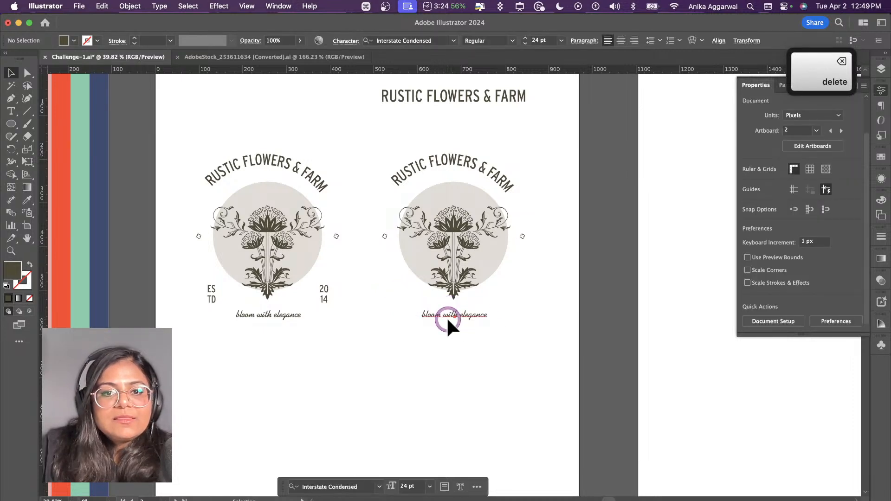
key(Delete)
click(438, 163)
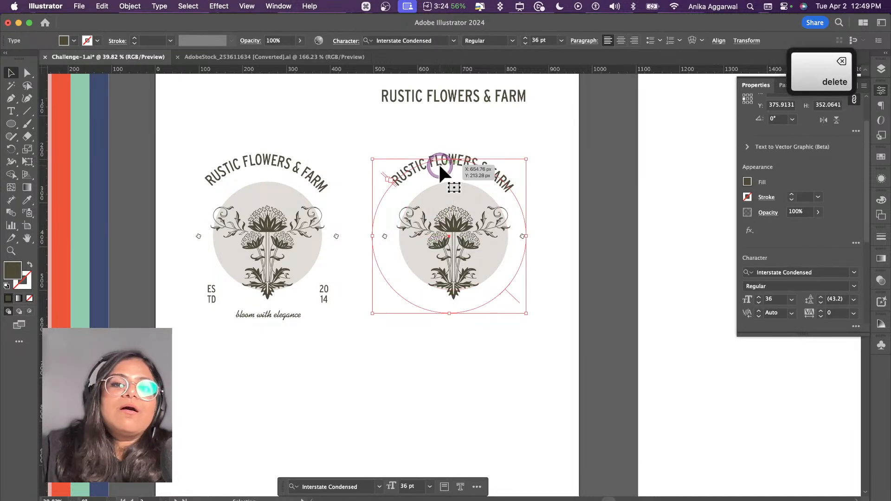
triple_click(502, 185)
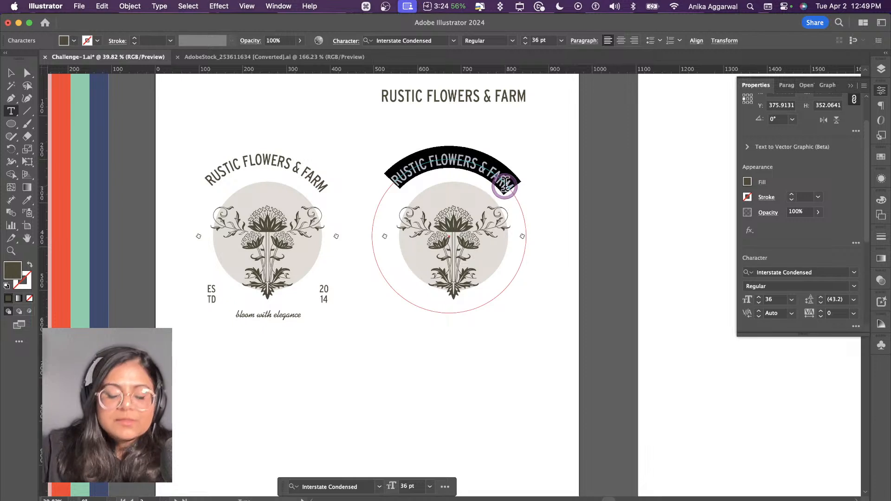
key(cmd+c)
click(497, 191)
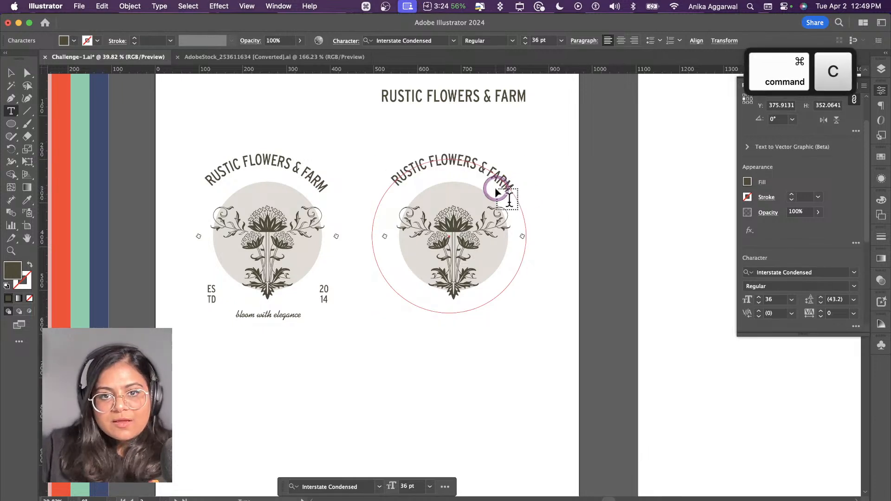
key(Escape)
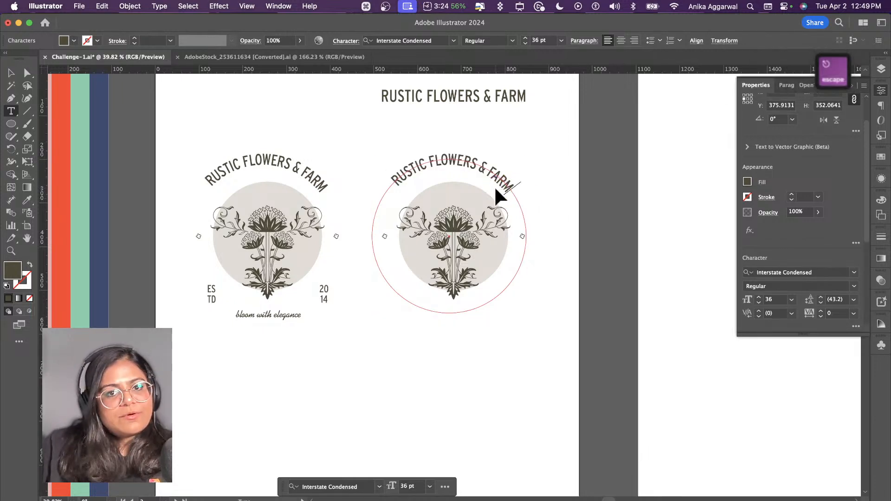
Step: Copy the curved "RUSTIC FLOWERS & FARM" text object of the right logo, including its circular path
click(550, 198)
click(445, 168)
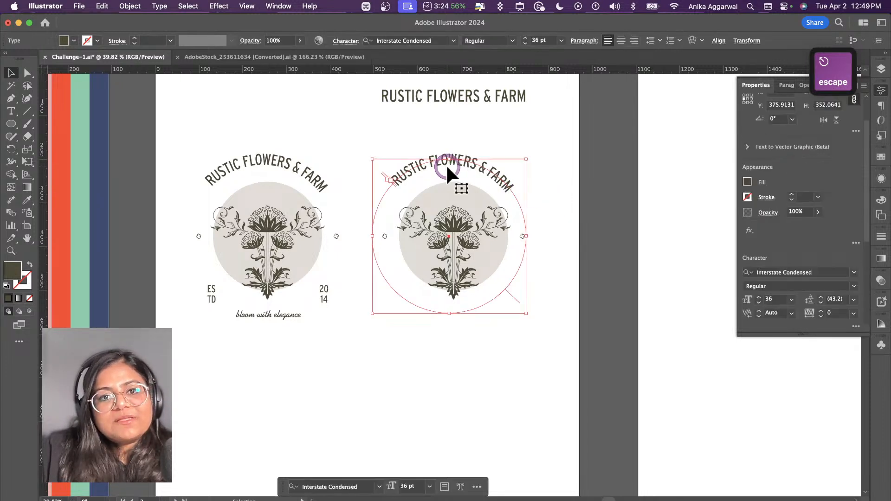
key(super+c)
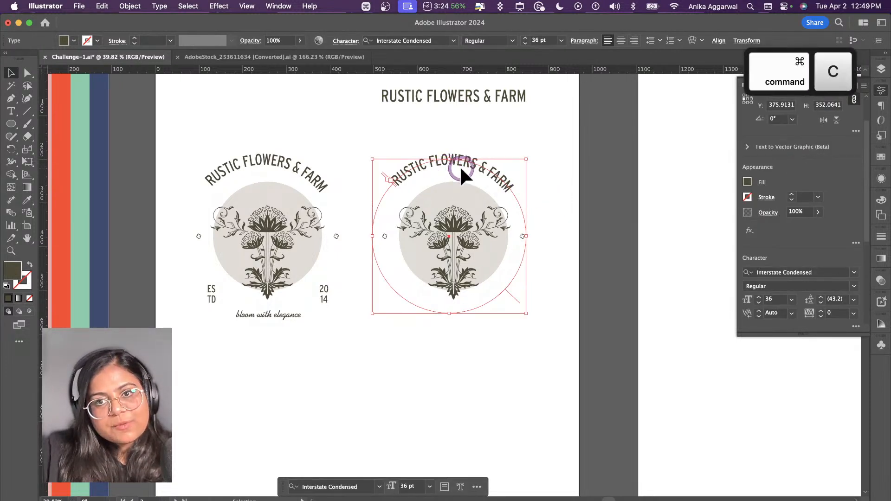
super+click(465, 167)
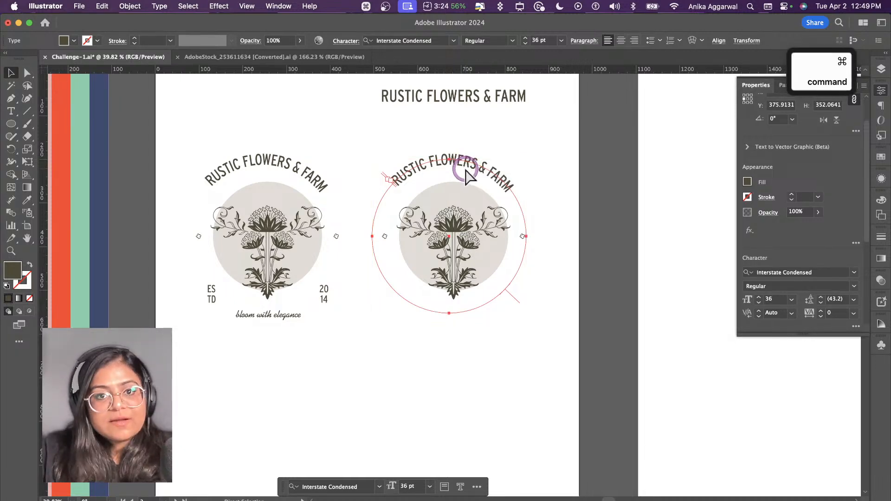
key(super+v)
key(super+z)
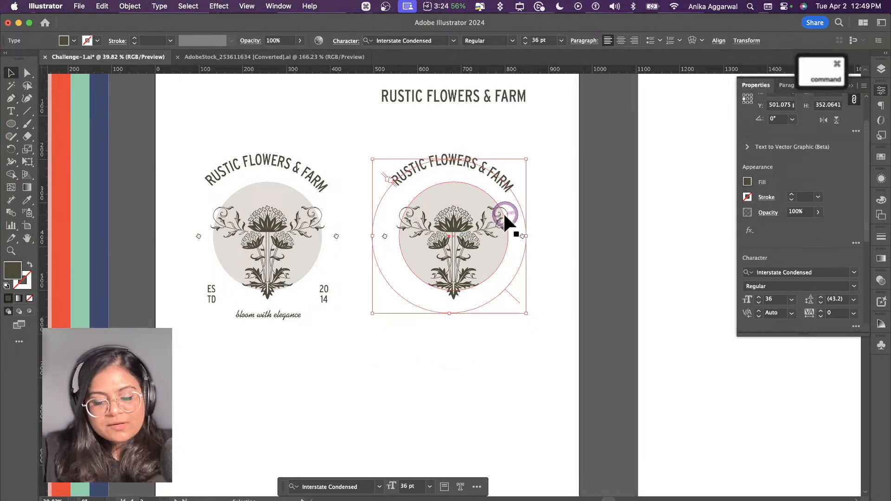
Step: Paste the copied curved text in place in front and flip it across its path with Type on a Path Options, keeping the Rainbow effect
key(super+f)
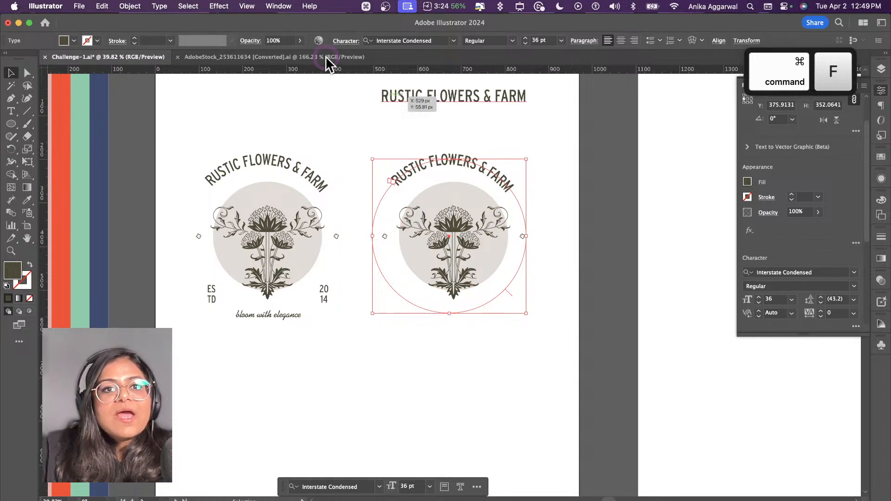
click(164, 6)
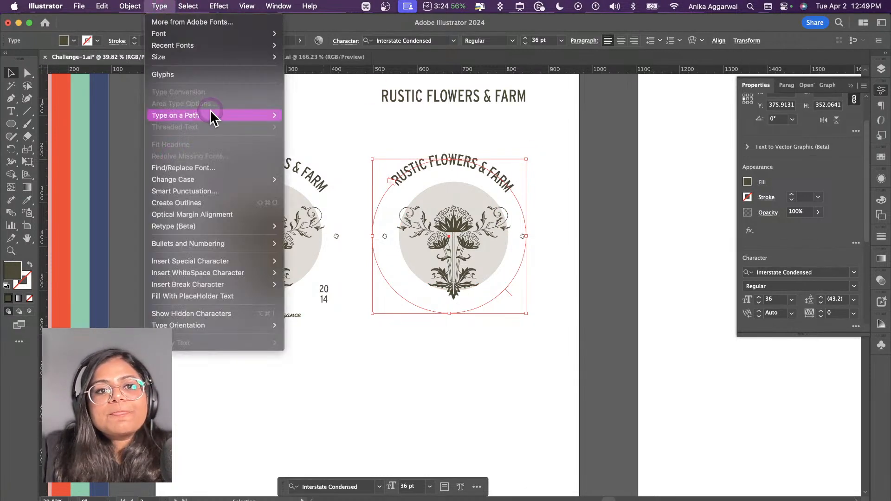
mouse_move(218, 115)
click(314, 177)
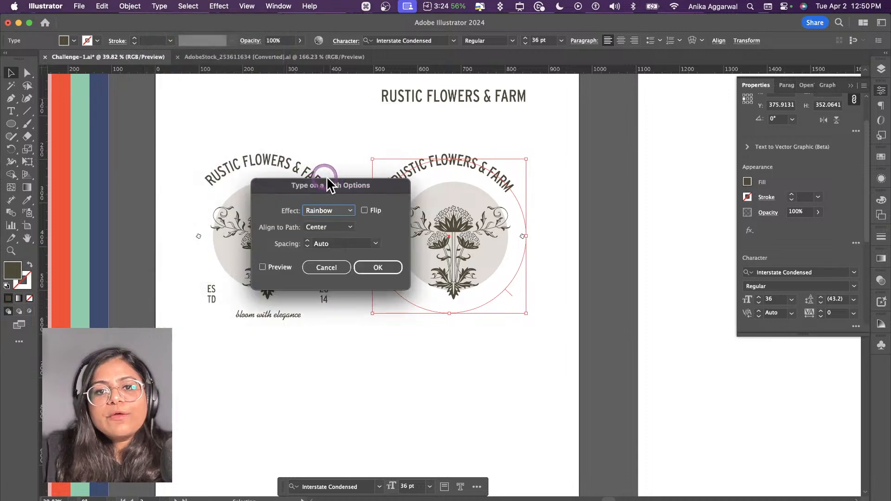
click(290, 266)
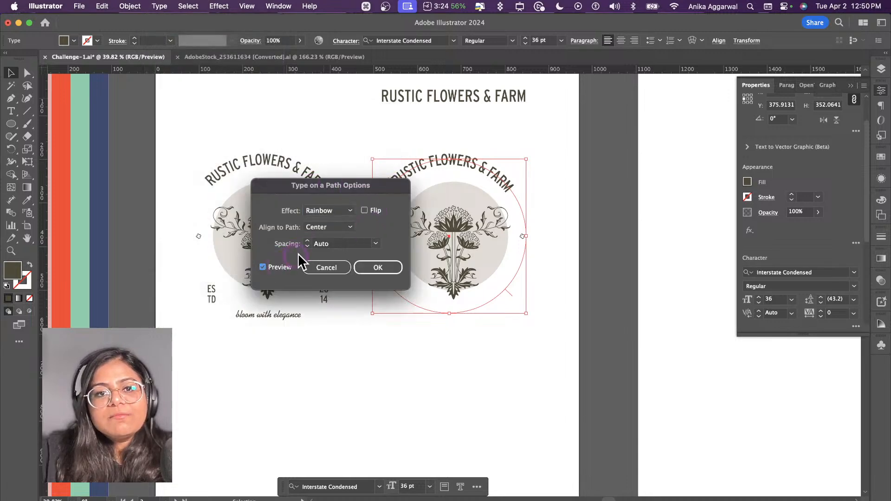
click(365, 211)
drag(358, 194, 274, 199)
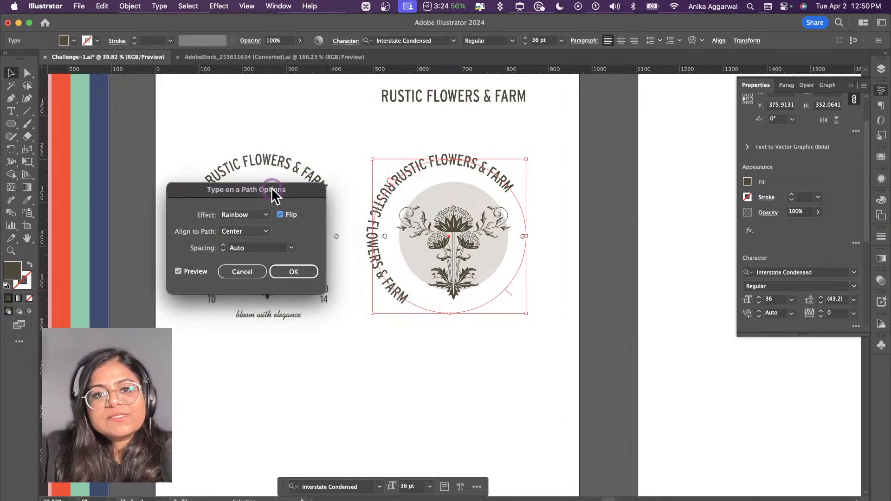
click(294, 272)
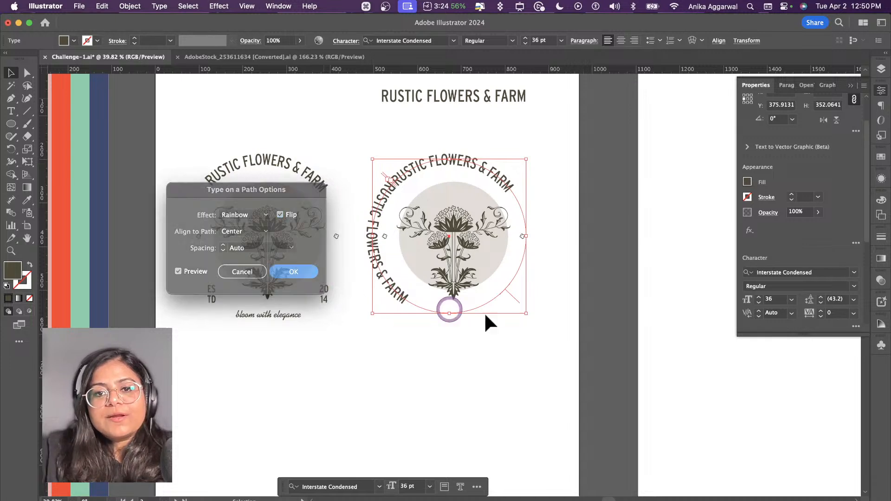
Step: Slide the flipped text along its path to the circle's lower right and the original curved text to the upper left
drag(513, 296, 449, 318)
click(444, 316)
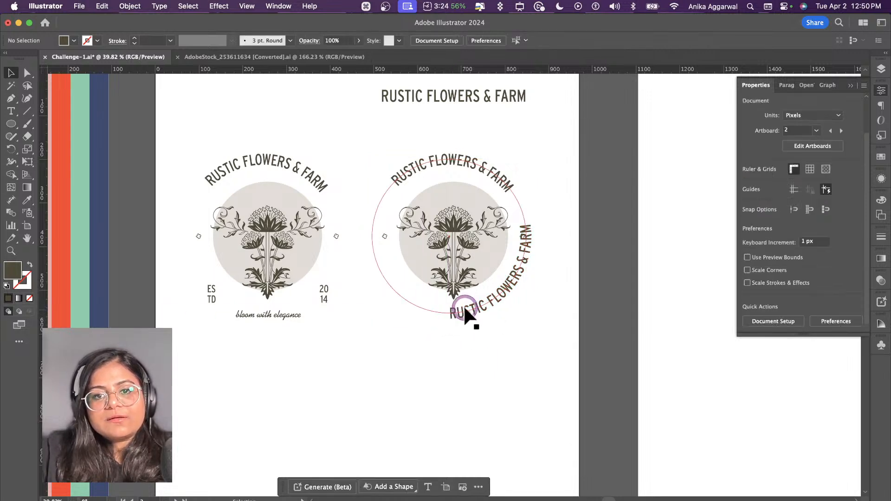
click(426, 156)
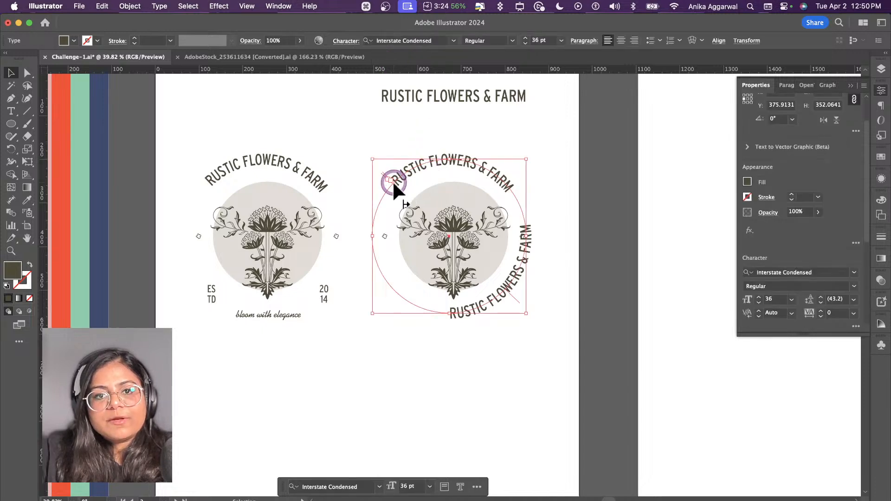
drag(391, 180, 376, 211)
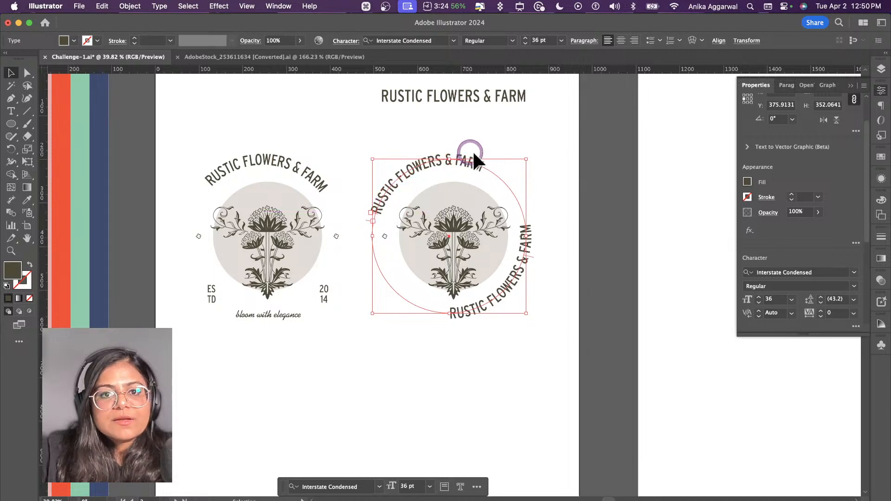
click(542, 141)
Step: Delete the small diamond ornament beside the second logo's left edge and shift its flower, beige circle and curved texts slightly right
click(384, 236)
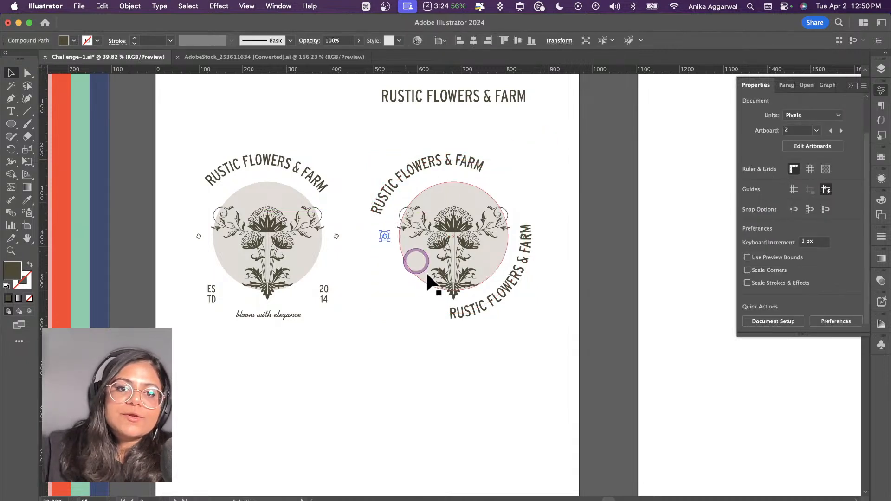
key(BackSpace)
drag(388, 140, 503, 292)
drag(473, 255, 491, 254)
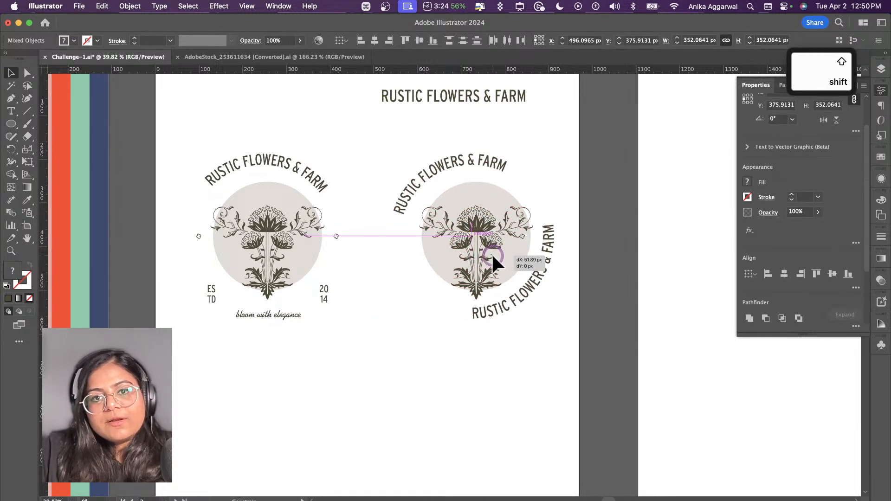
click(529, 144)
Step: Duplicate the second logo's beige circle in place and enlarge the copy from its centre to about 458 px, surrounding both curved texts
click(497, 184)
key(super+c)
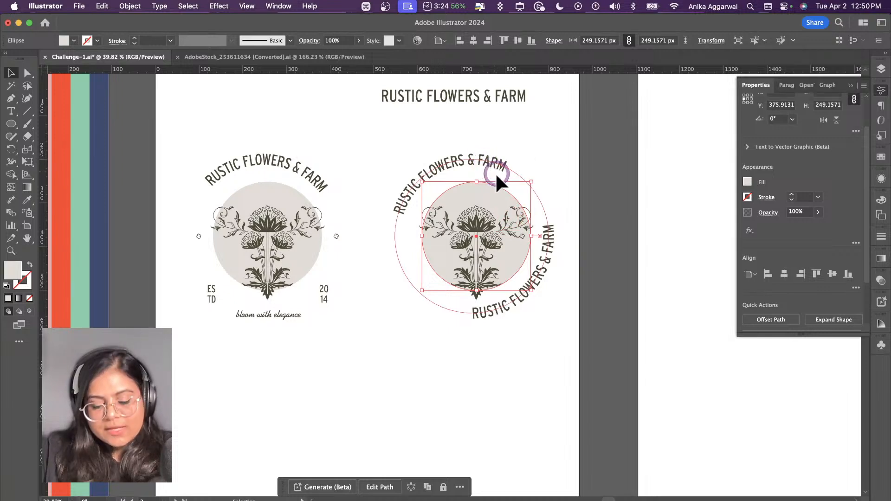
key(super+f)
drag(483, 181, 498, 135)
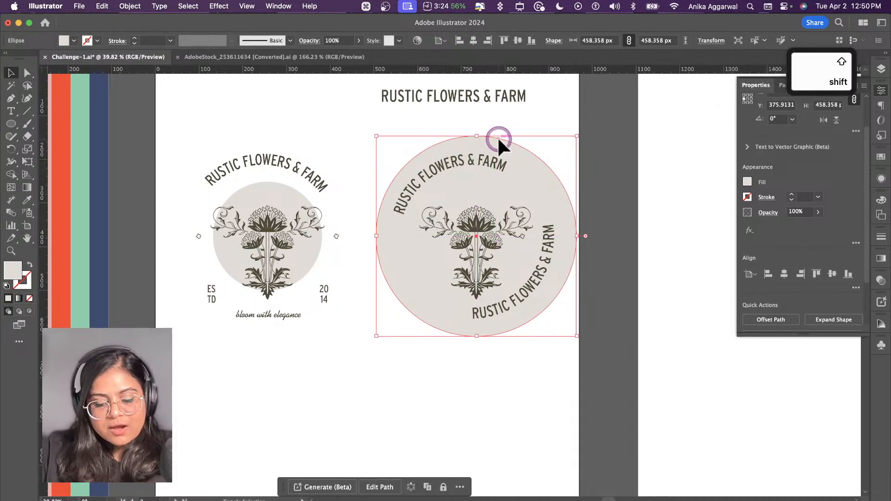
Step: Turn the enlarged circle into an unfilled outline and sample the flower's dark olive colour (4f4a37) for its stroke
key(shift+x)
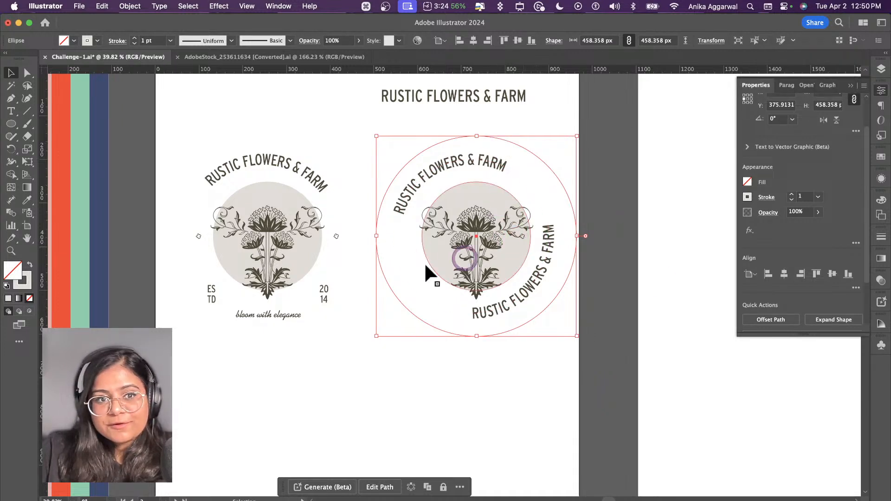
click(26, 285)
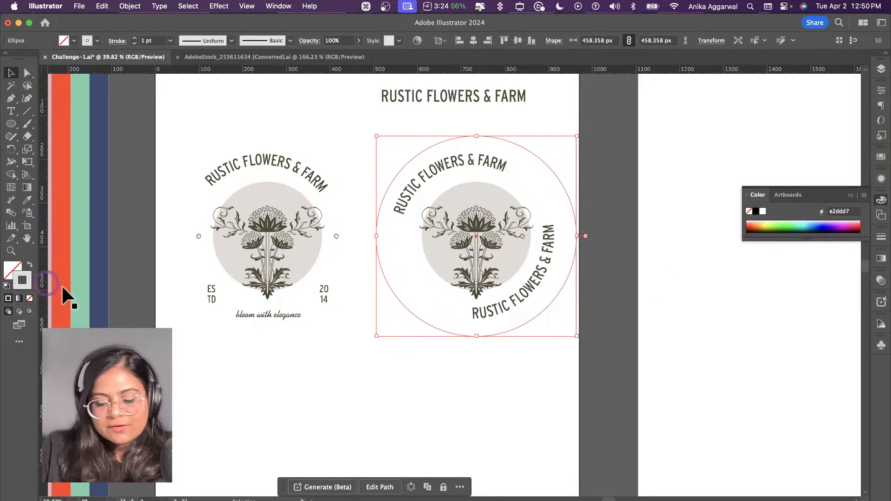
key(i)
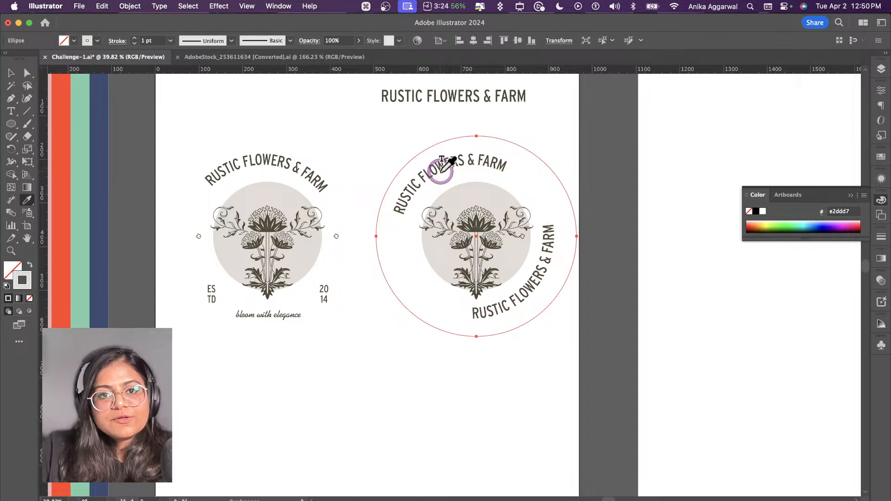
shift+click(473, 225)
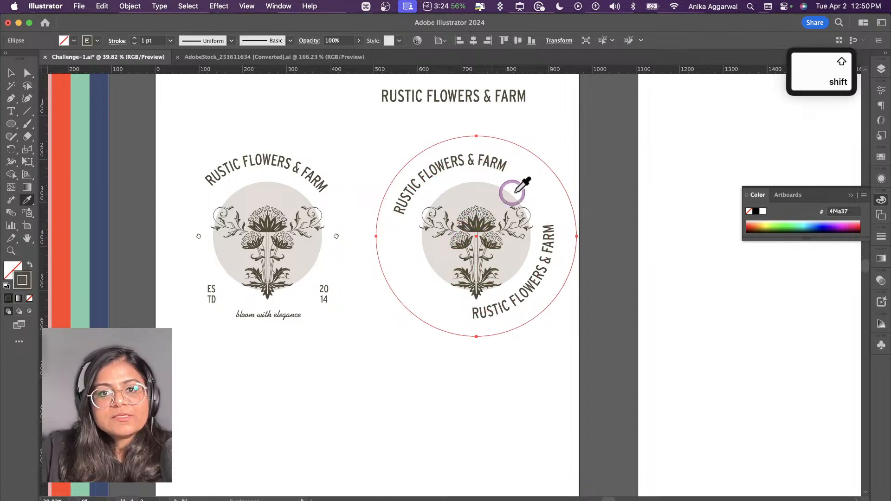
key(v)
click(580, 117)
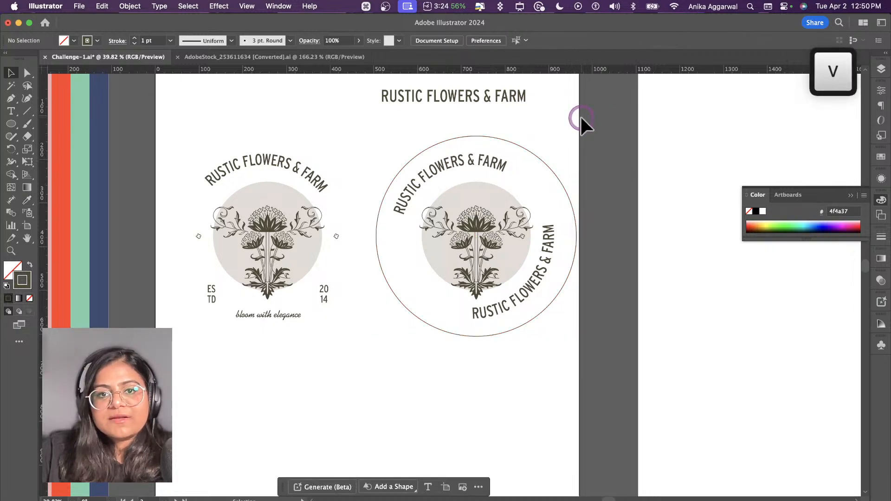
Step: Set the outer ring's stroke weight to 5 pt
click(546, 164)
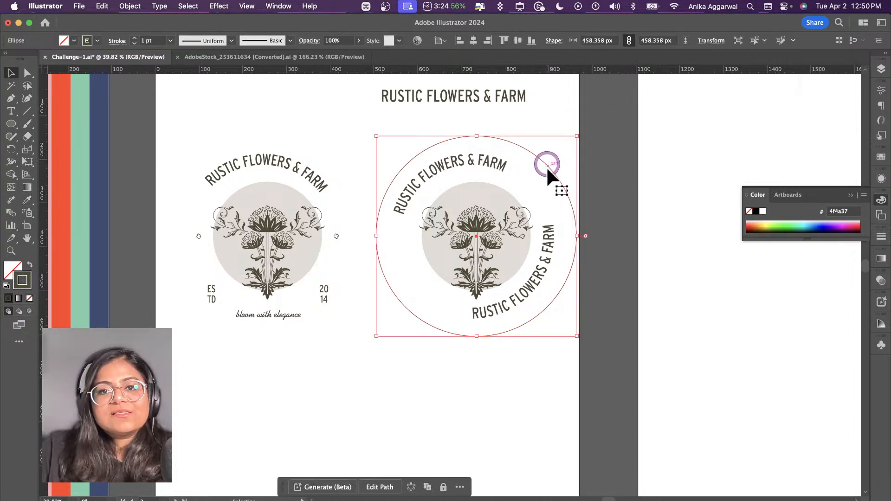
click(881, 95)
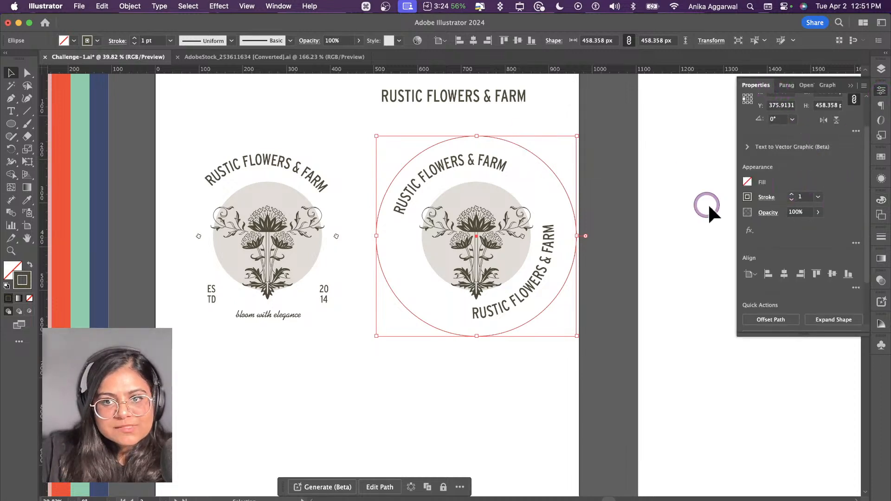
click(792, 194)
click(792, 194)
click(791, 194)
click(791, 194)
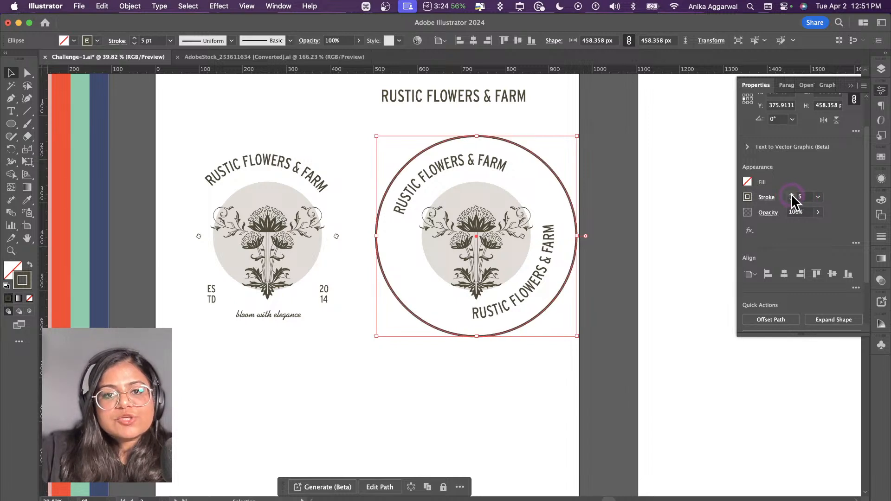
click(663, 218)
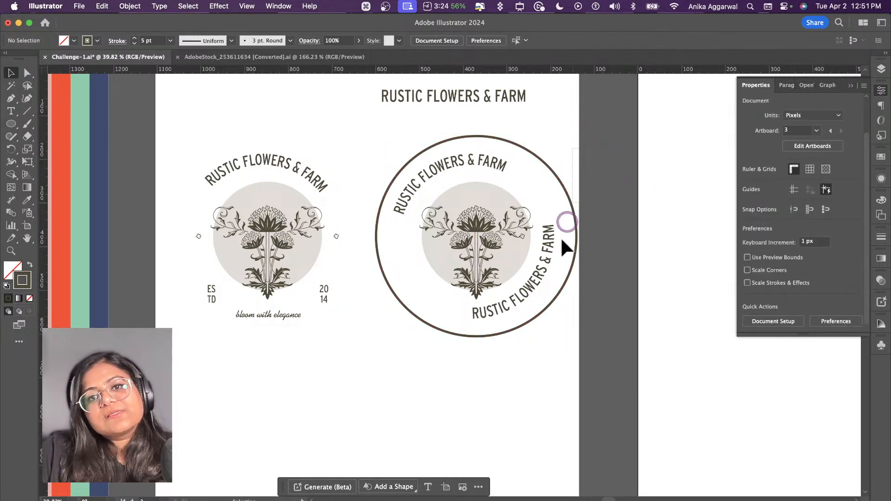
Step: Place small diamond ornaments in the two gaps between the curved texts, at the badge's upper right and lower left
click(427, 365)
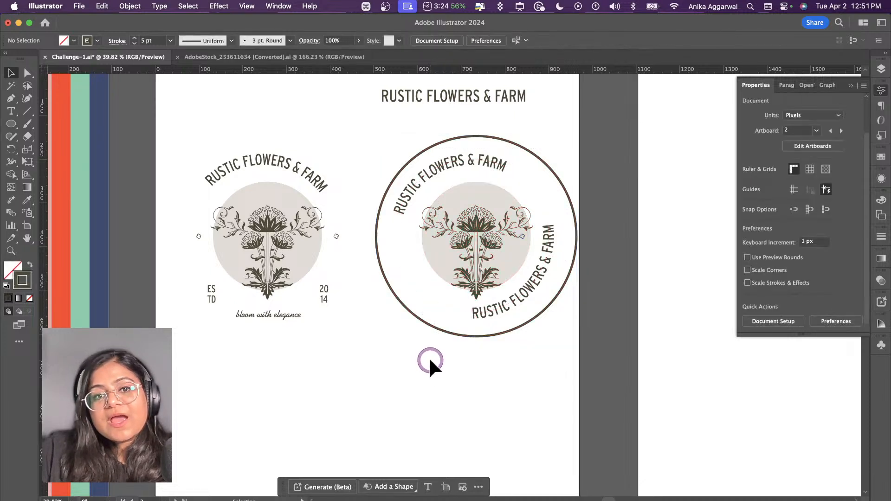
drag(335, 235, 532, 191)
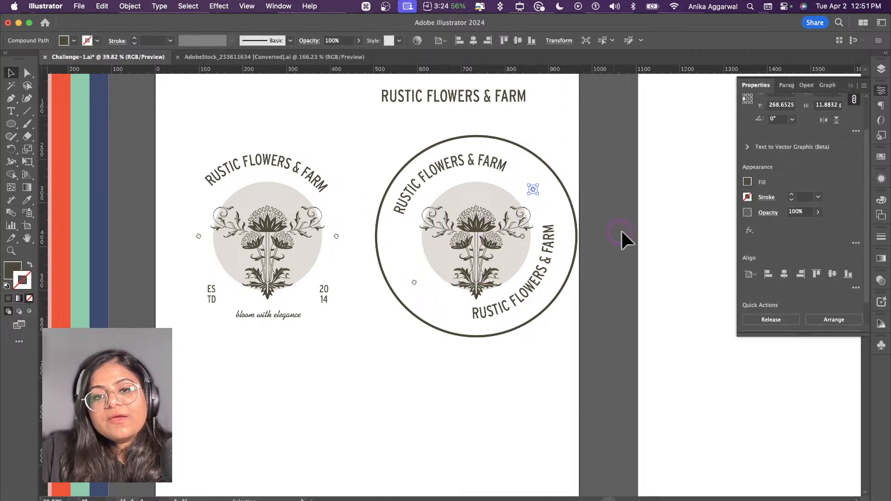
click(621, 230)
Step: Slide the lower curved text slightly clockwise along its path to balance it between the two ornaments
click(520, 292)
drag(471, 324, 460, 318)
click(467, 348)
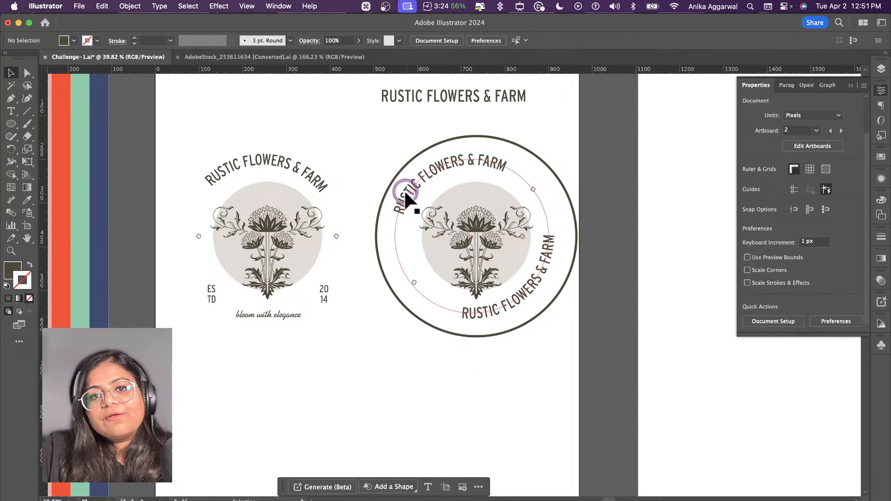
click(403, 211)
click(563, 136)
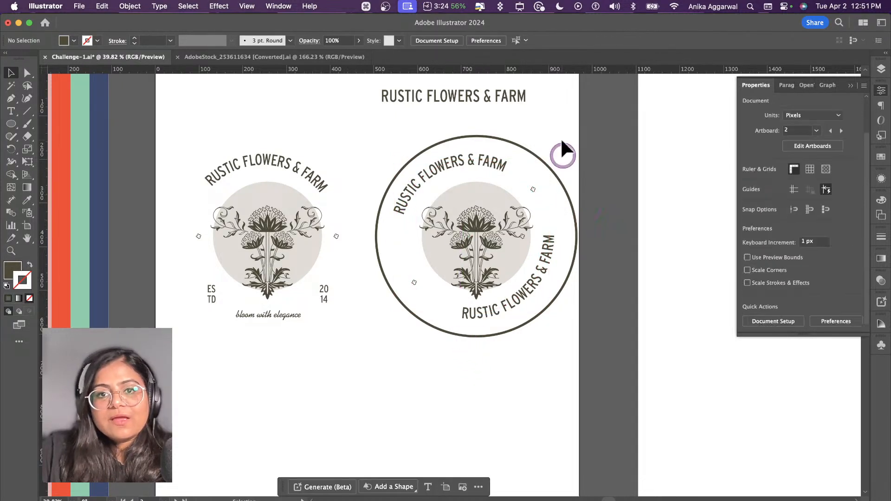
Step: Scale the badge's ring, texts and flower artwork down proportionally around their centre
drag(562, 135, 434, 340)
drag(476, 136, 478, 154)
click(413, 389)
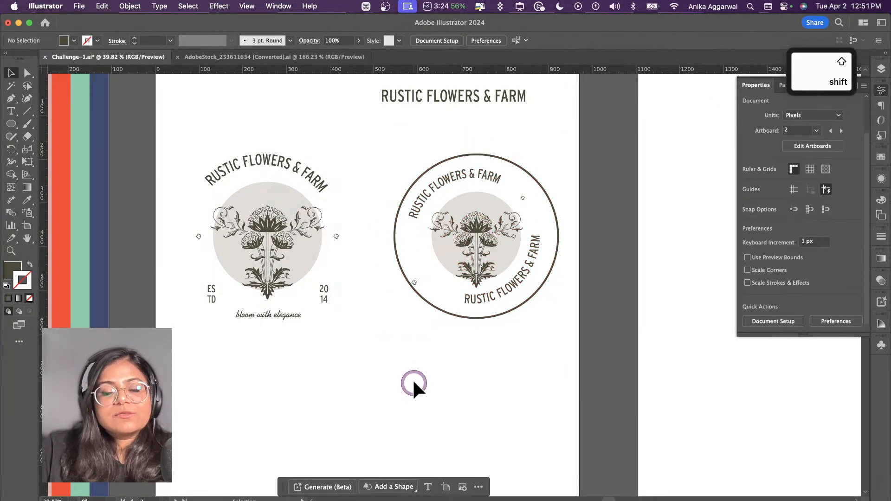
Step: Move the badge's lower-left ornament about 21 px right and 30 px up, and the upper-right one about 9 px right and 5 px down
drag(414, 281, 421, 266)
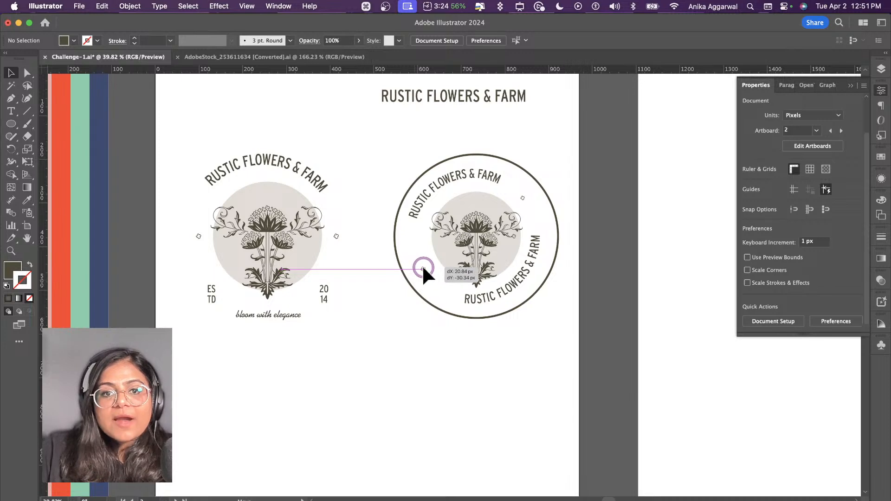
drag(523, 197, 526, 199)
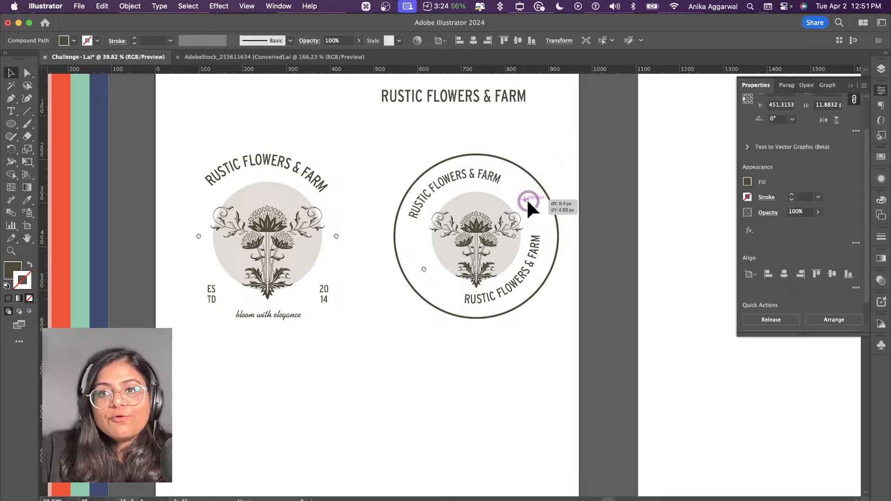
click(572, 171)
click(477, 96)
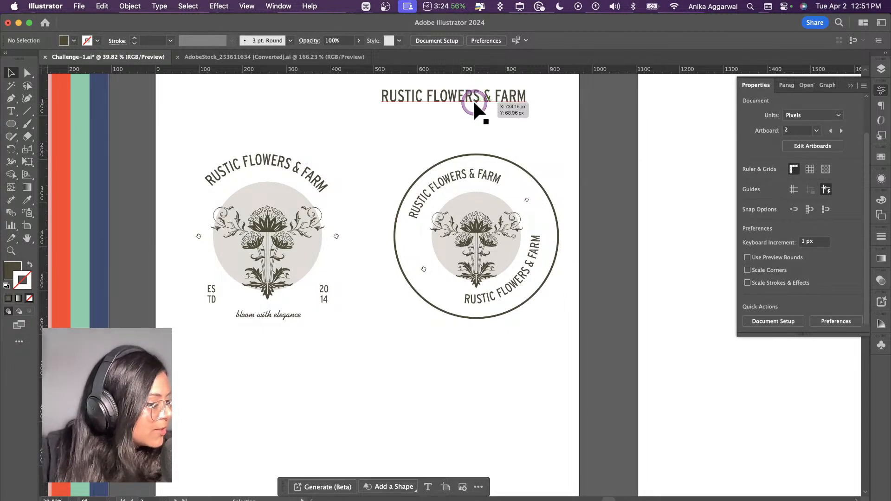
click(473, 102)
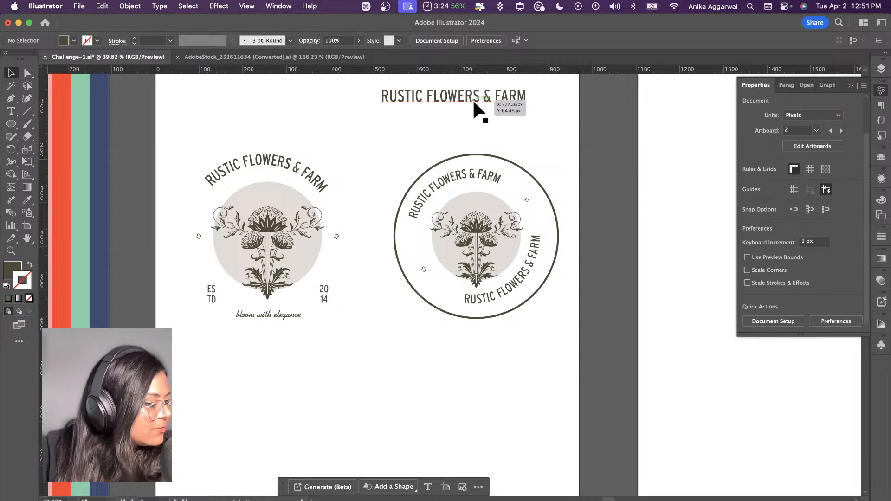
click(519, 185)
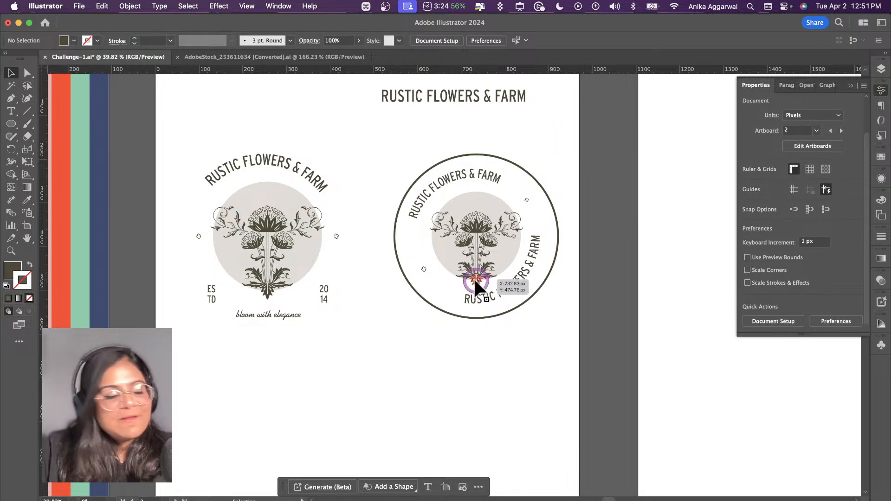
drag(474, 278, 447, 297)
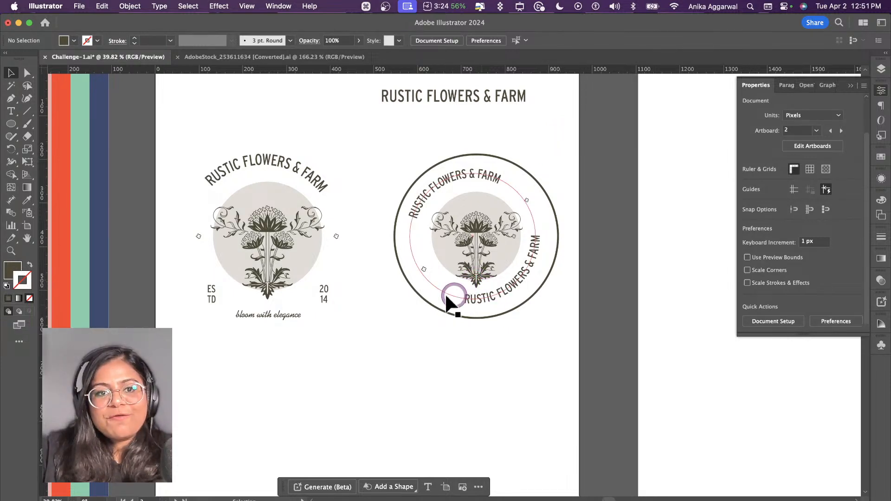
click(475, 222)
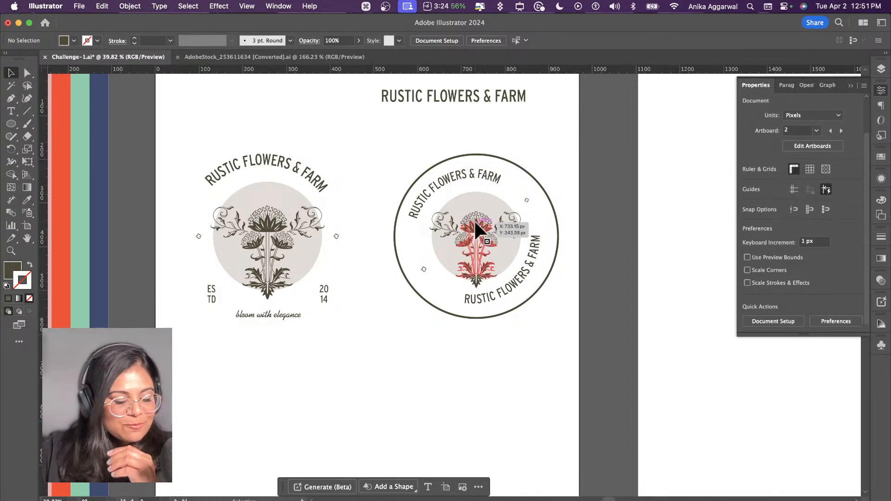
click(478, 277)
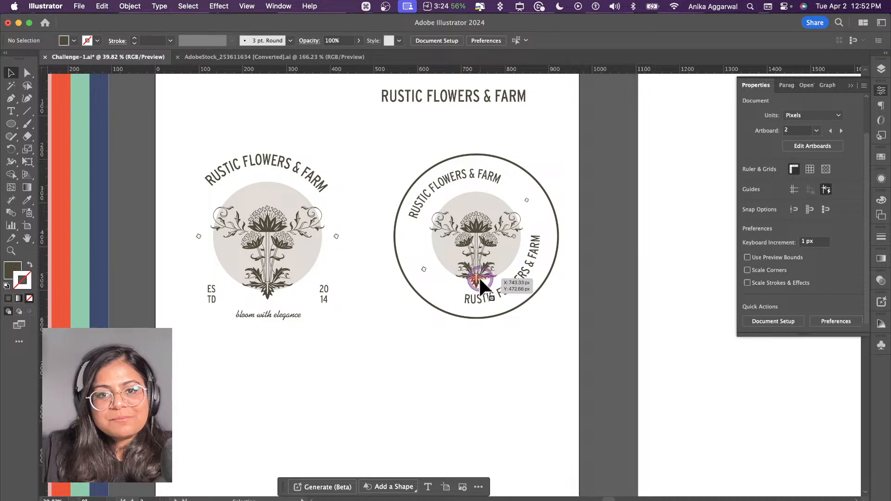
click(497, 381)
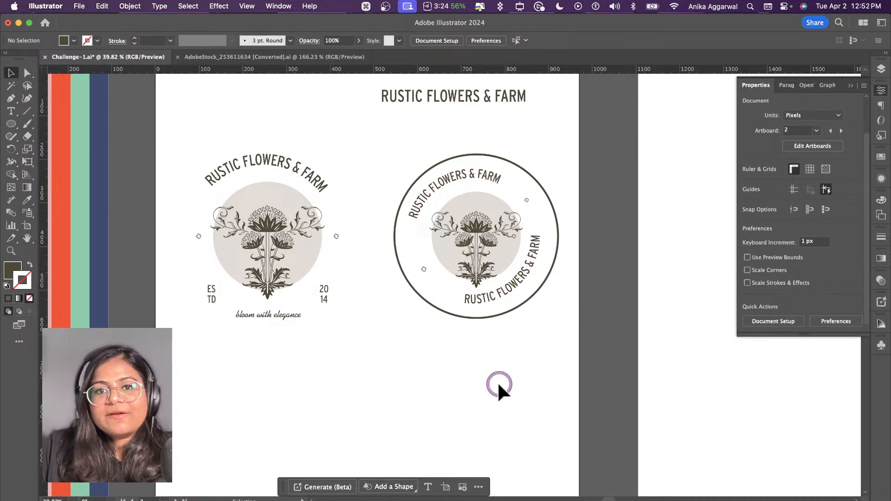
click(501, 196)
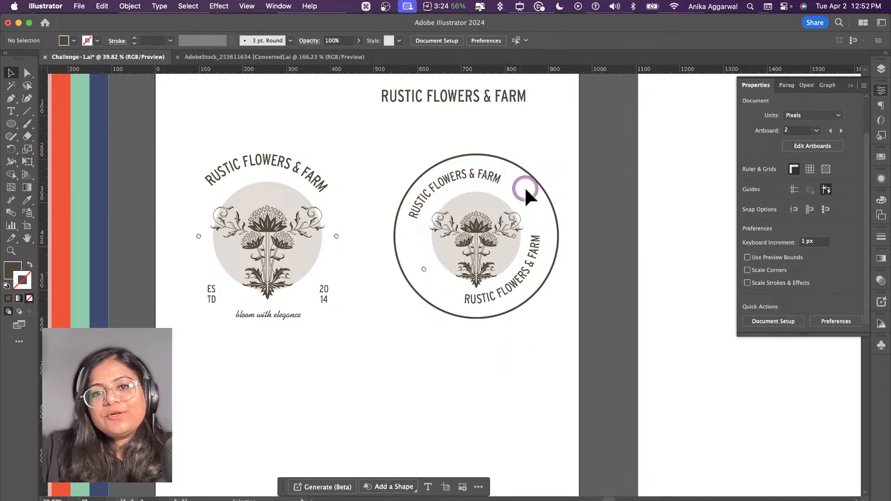
click(493, 204)
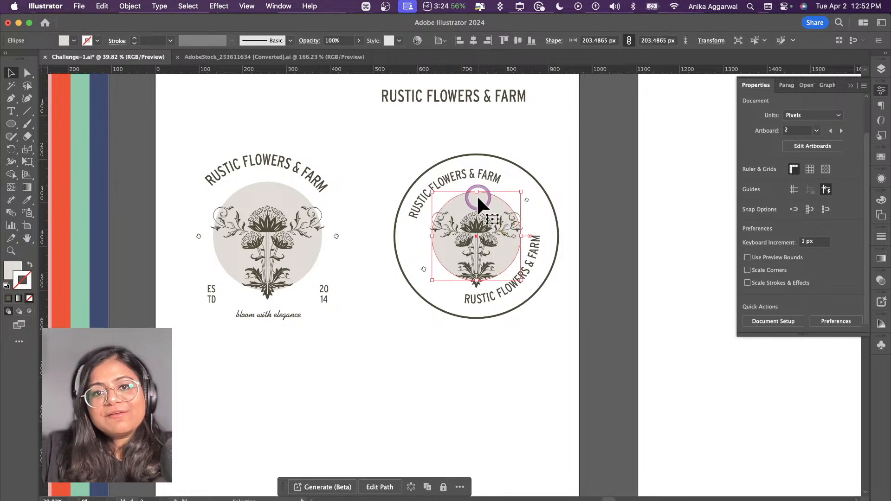
shift+click(477, 222)
drag(478, 195, 478, 195)
click(491, 397)
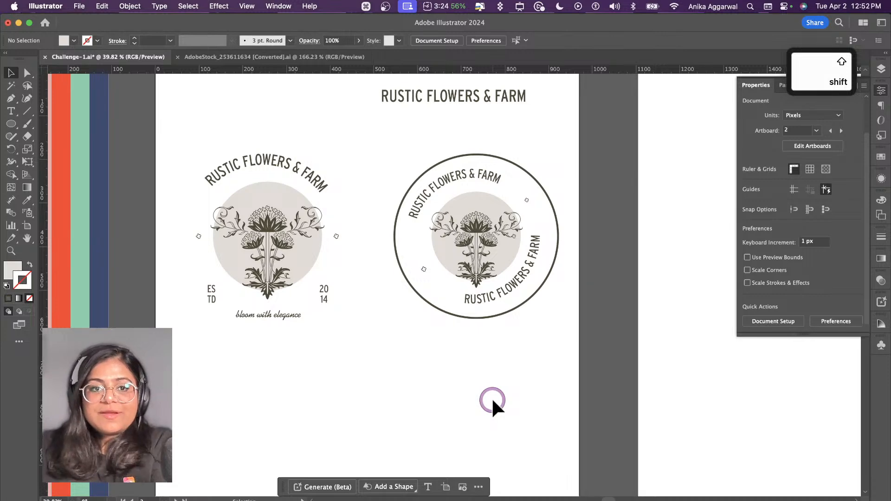
Step: Duplicate the main logo's curved RUSTIC FLOWERS & FARM text beneath it and slide the copy slightly counterclockwise along its path
scroll(492, 397, down, 3)
scroll(491, 397, left, 2)
click(325, 84)
drag(325, 83, 337, 303)
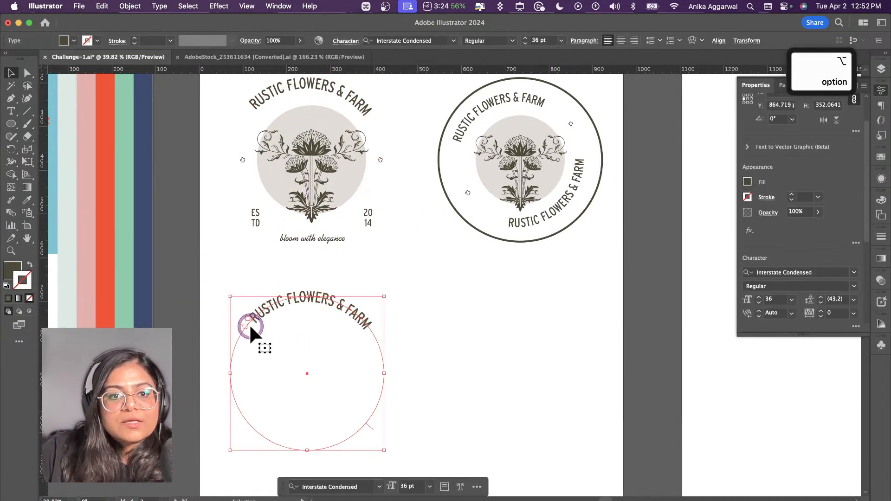
drag(250, 319, 237, 327)
scroll(257, 320, up, 5)
click(284, 222)
Step: Duplicate the main logo's flower artwork without its background circle, placing the copy just beneath the copied curved text
scroll(284, 230, down, 6)
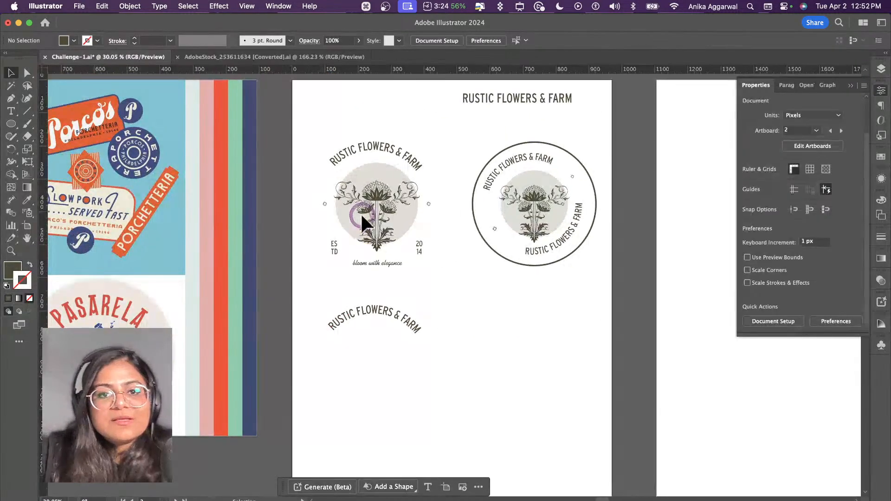
drag(372, 196, 370, 350)
click(387, 281)
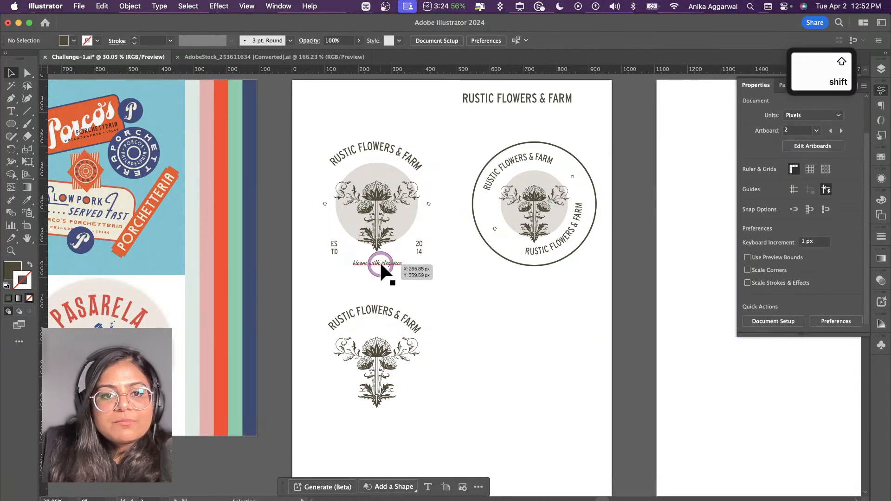
Step: Duplicate the "bloom with elegance" tagline beside the new flower artwork and break it into two lines before "elegance"
drag(377, 266, 454, 339)
scroll(464, 342, up, 3)
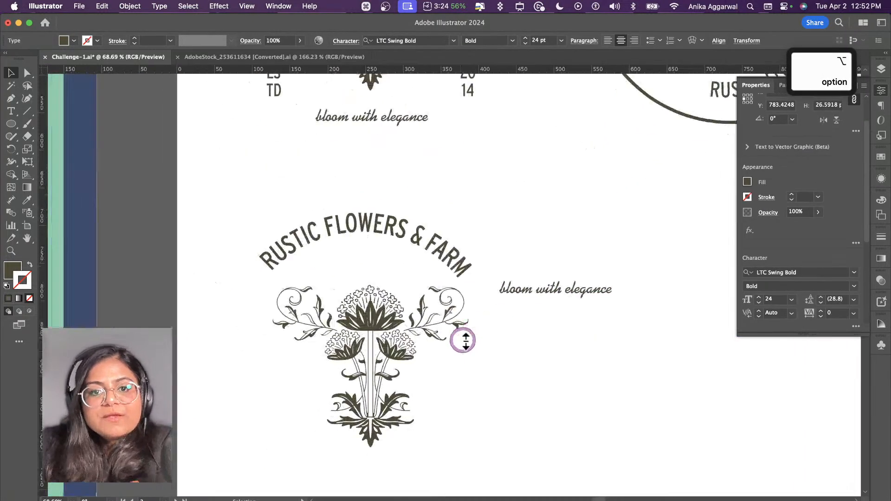
double_click(565, 285)
double_click(566, 284)
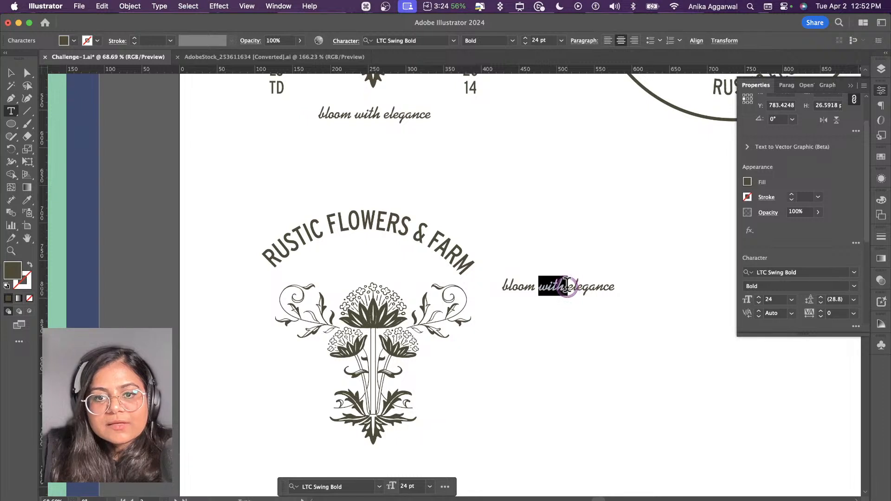
key(Return)
key(Escape)
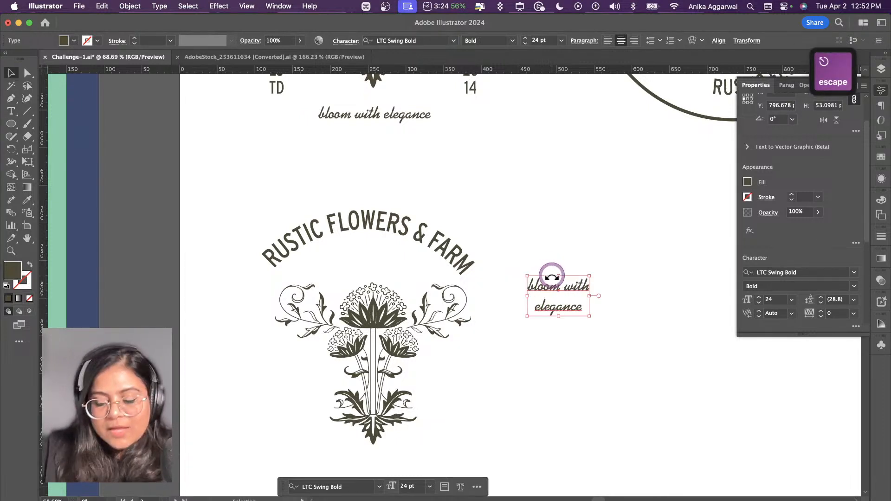
Step: Tighten the two-line tagline's leading to 20.51 pt
key(alt+Up)
key(alt+Up)
key(alt+Up)
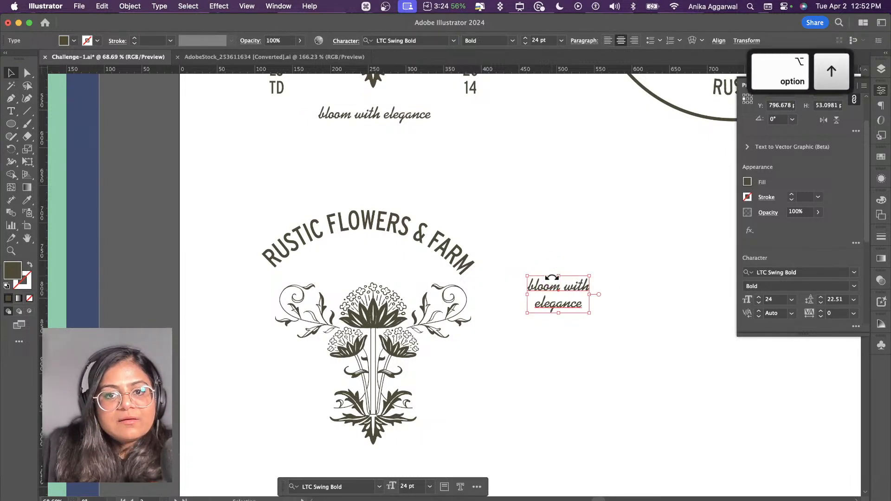
key(alt+Up)
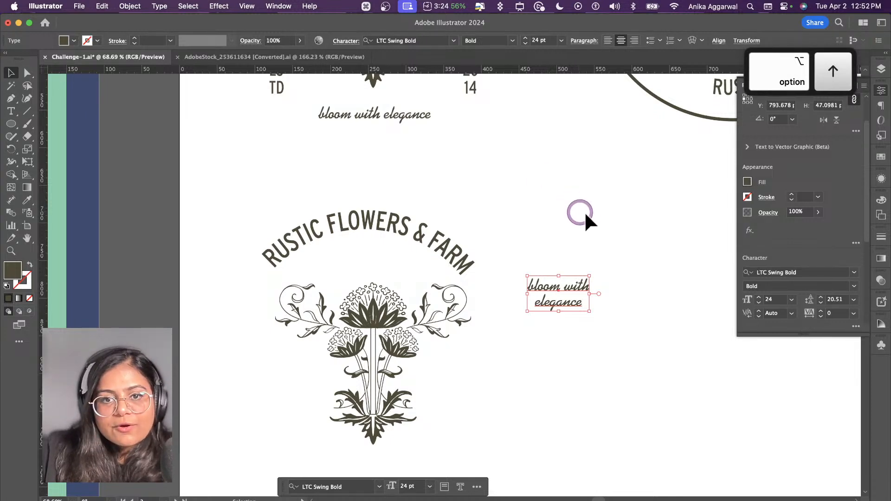
click(584, 211)
Step: Erase the central flowers, stems and lower leaves from the copied artwork, keeping the two upper side sprigs
click(373, 317)
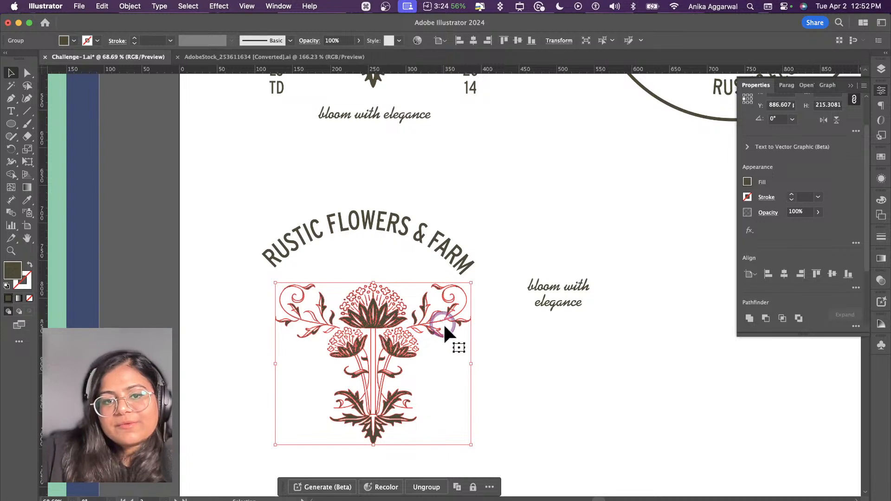
click(28, 135)
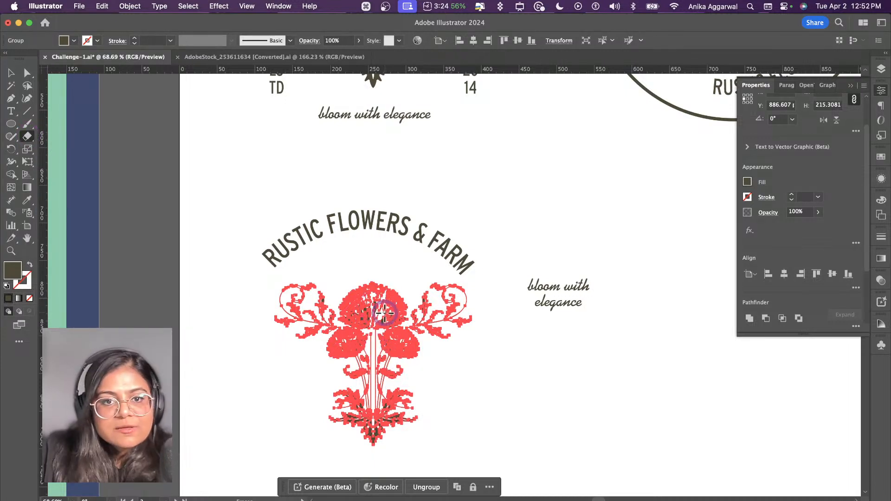
key(bracketright)
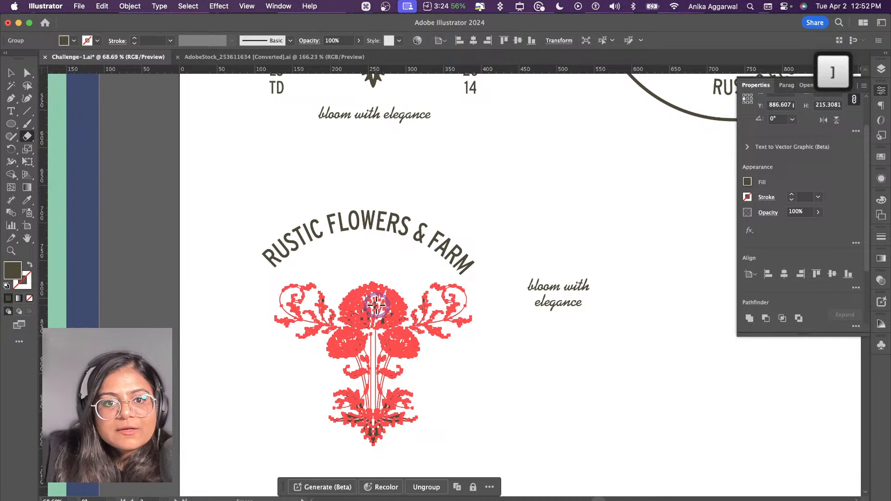
key(bracketleft)
key(bracketleft)
key(bracketleft)
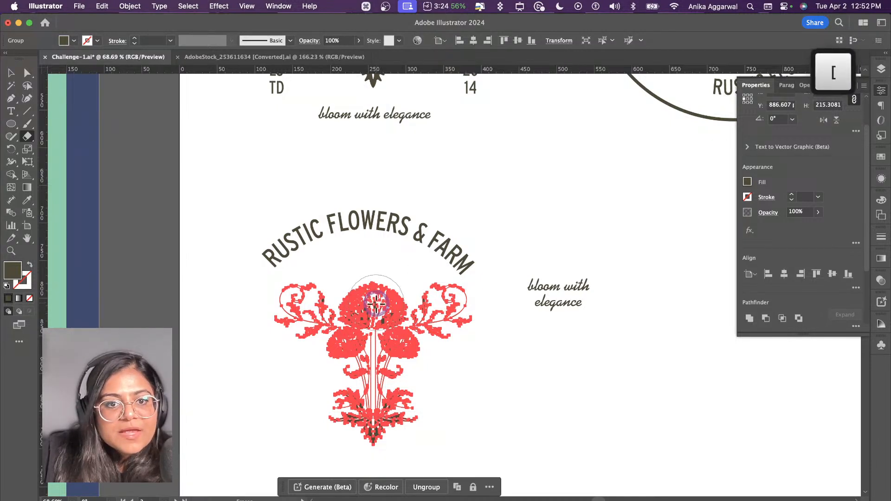
mouse_move(377, 304)
mouse_down()
mouse_move(359, 307)
mouse_move(384, 299)
mouse_move(354, 341)
mouse_move(405, 360)
mouse_move(416, 412)
mouse_move(330, 420)
mouse_up()
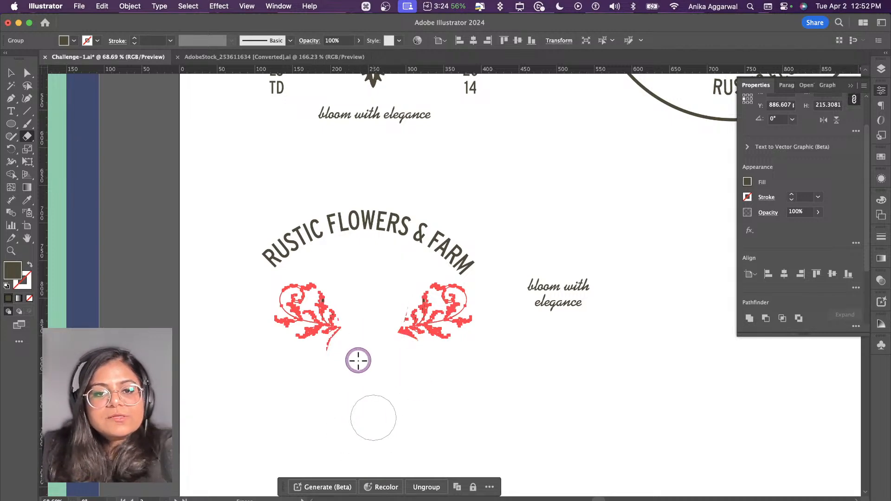
Step: Erase the stray flower fragments left near the inner end of the right sprig
scroll(362, 354, up, 5)
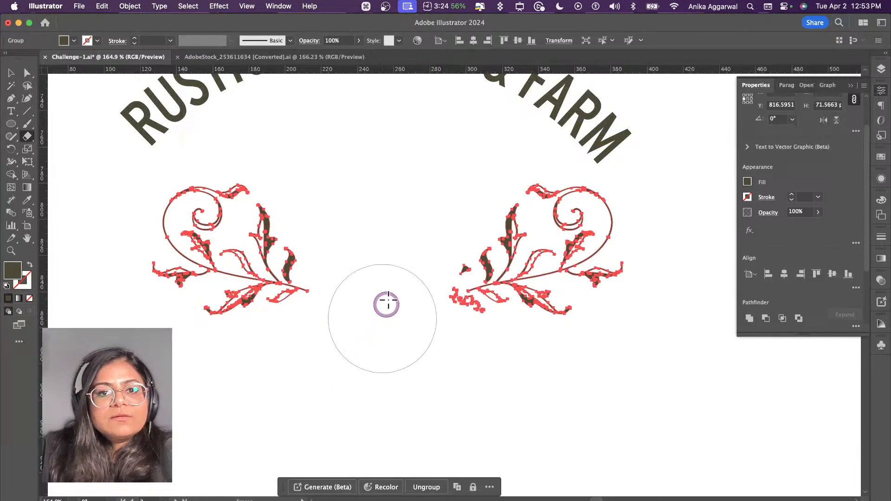
drag(416, 262, 434, 346)
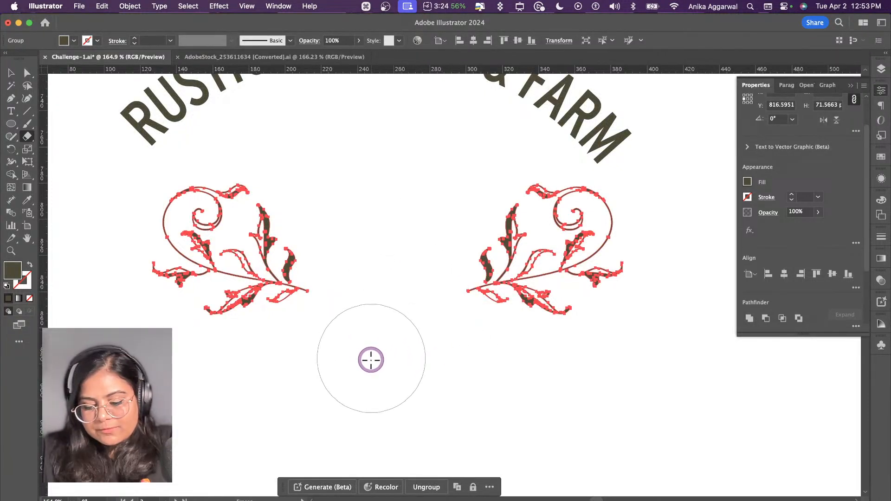
key(v)
scroll(366, 351, down, 6)
click(525, 389)
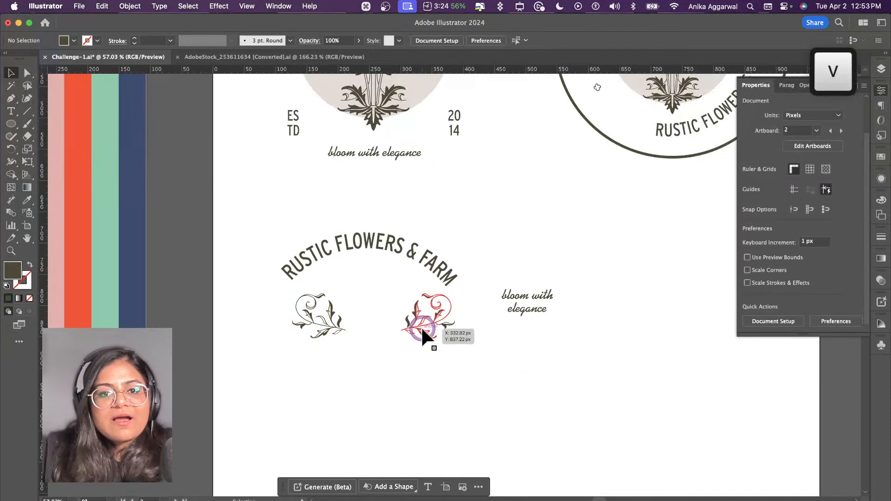
Step: Move the sprig pair up and left so the left sprig meets the curved text's start, and isolate the group for editing
click(425, 325)
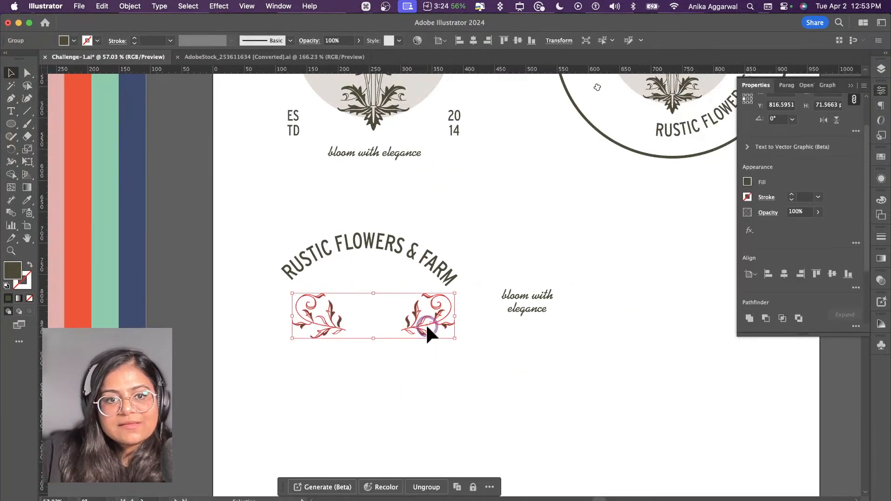
drag(425, 324, 440, 303)
double_click(366, 290)
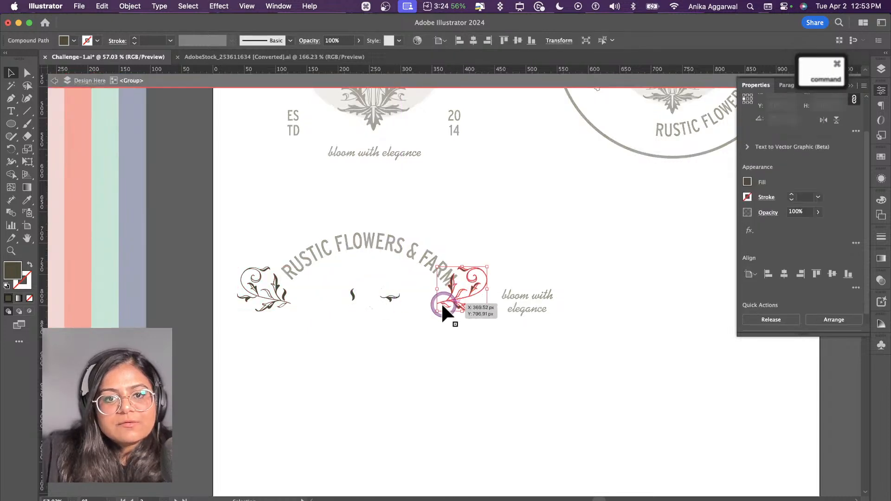
Step: Undo the incomplete sprig move, group all pieces of the right sprig and move it to the curved text's right end
key(super+z)
shift+click(392, 289)
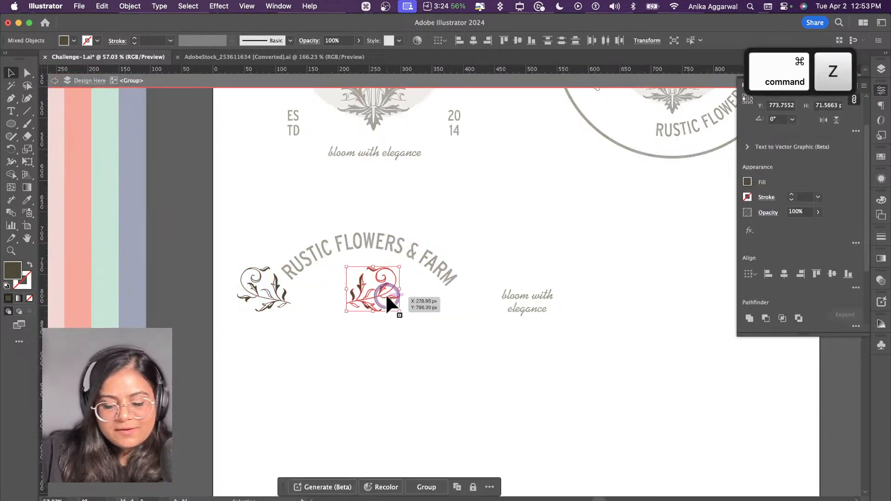
key(super+g)
drag(382, 295, 486, 291)
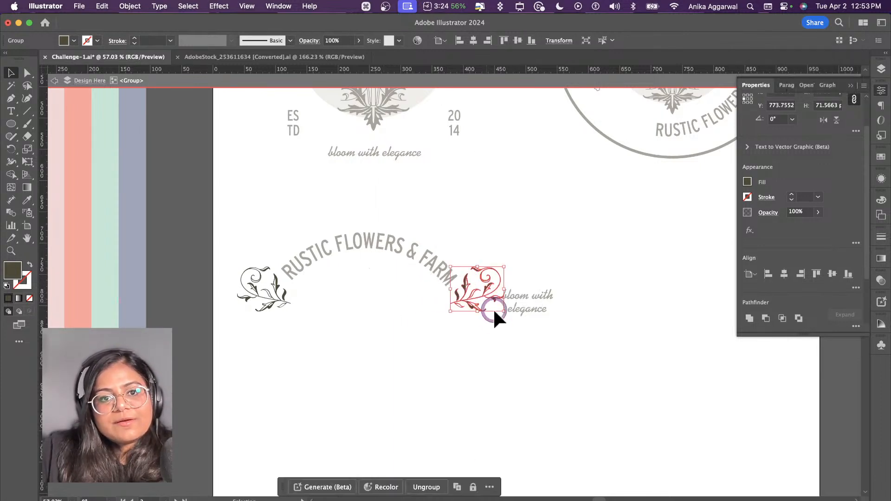
key(Escape)
click(463, 359)
Step: Move the curved text slightly up and place the two-line tagline beneath it, between the two sprigs
drag(364, 225, 366, 226)
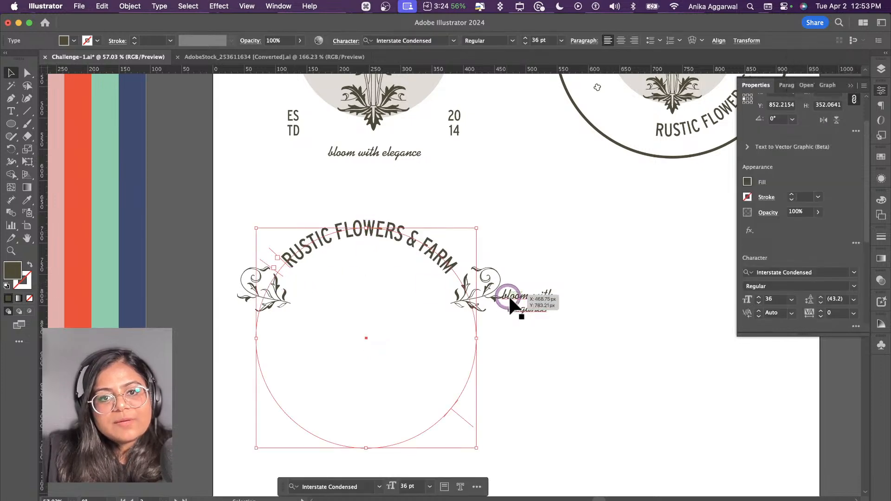
drag(534, 308, 378, 294)
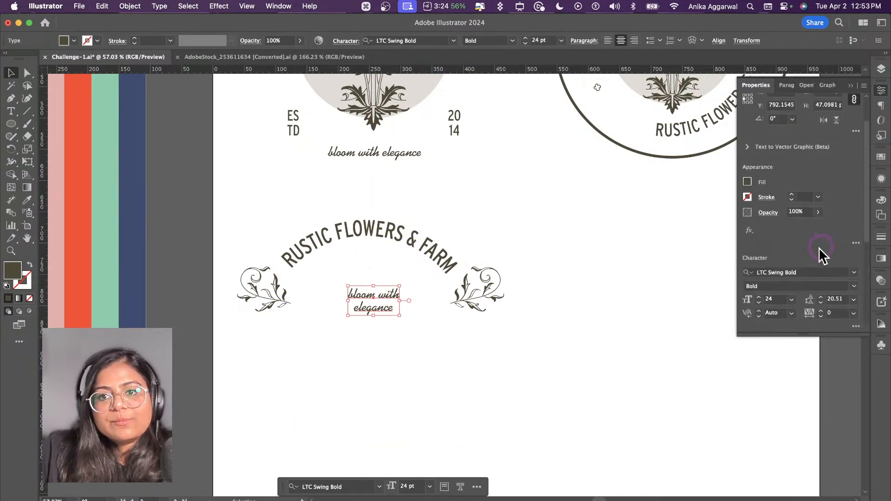
Step: Set the two-line tagline's font size to 36 pt and its leading to 24.51 pt
click(792, 299)
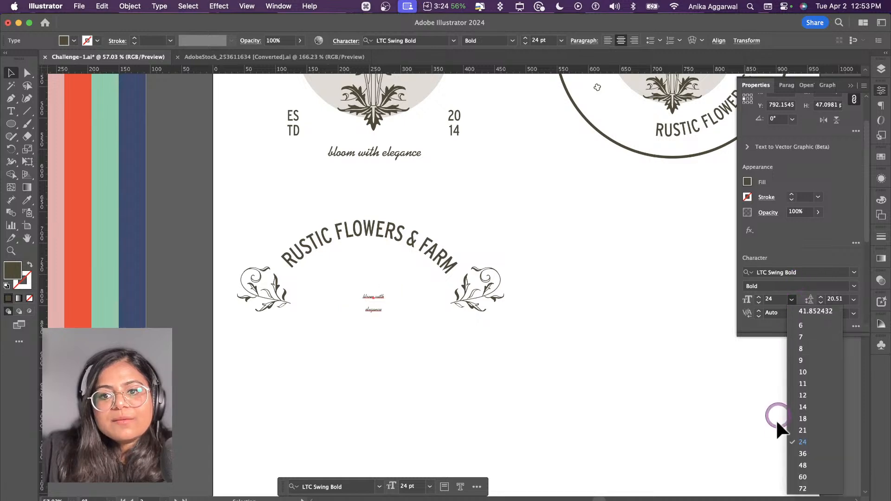
click(811, 452)
click(571, 399)
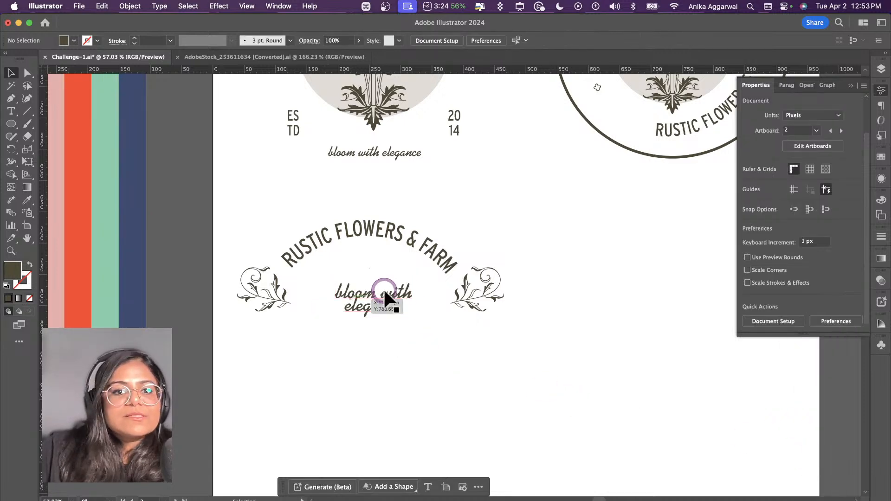
click(384, 293)
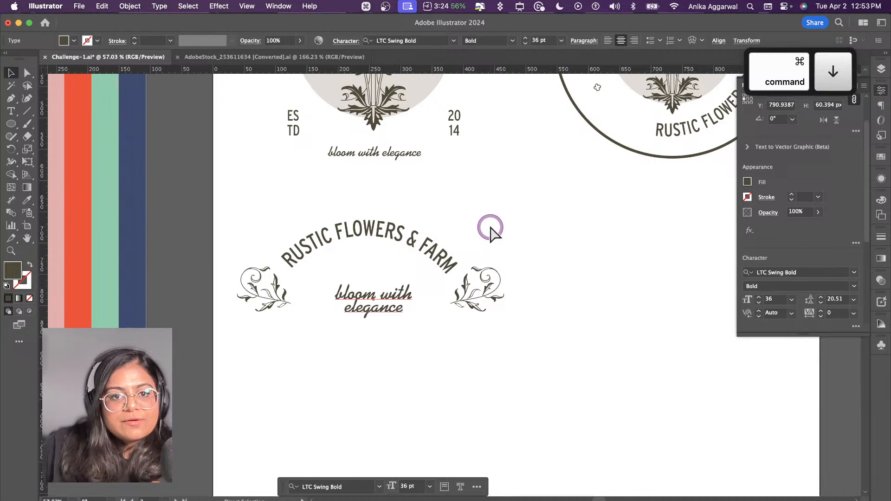
key(alt+Down)
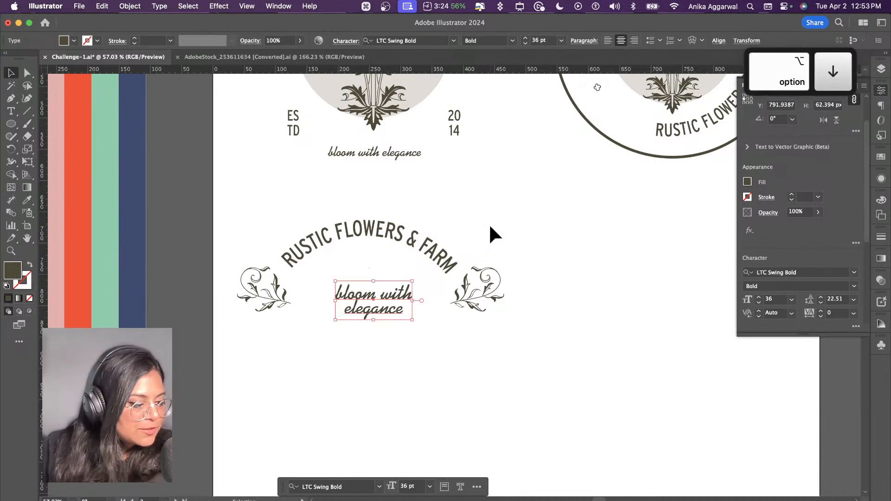
key(alt+Down)
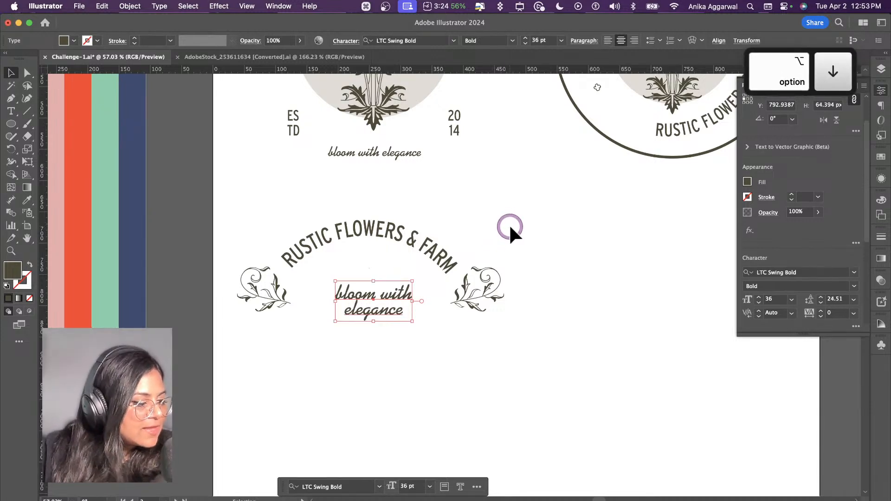
click(571, 338)
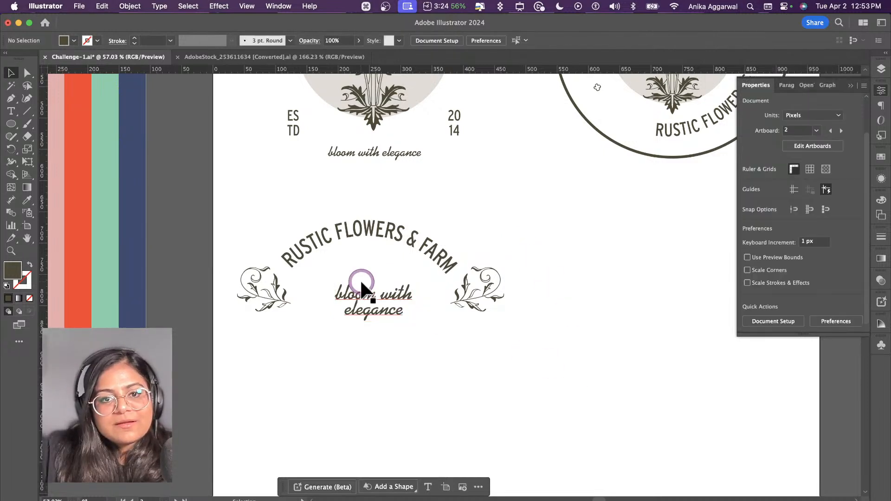
Step: Align the two-line tagline and the curved text on a common horizontal centre
click(388, 294)
shift+click(369, 232)
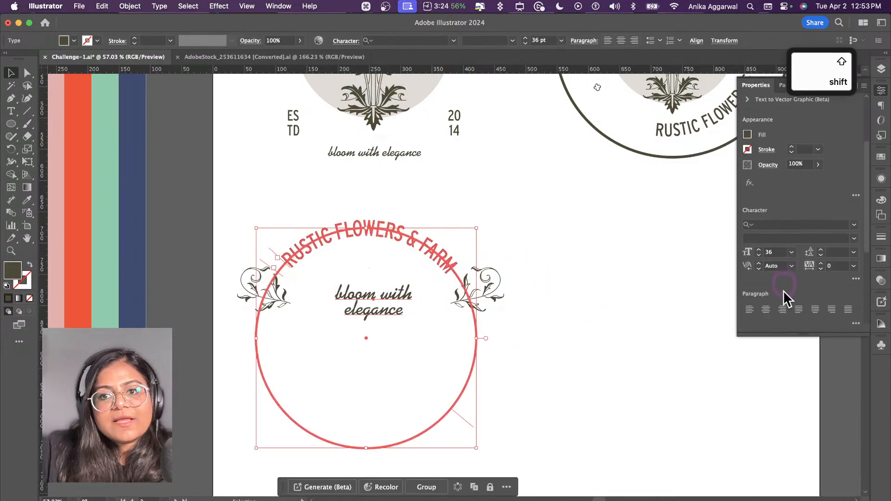
scroll(784, 291, down, 5)
click(783, 246)
click(592, 415)
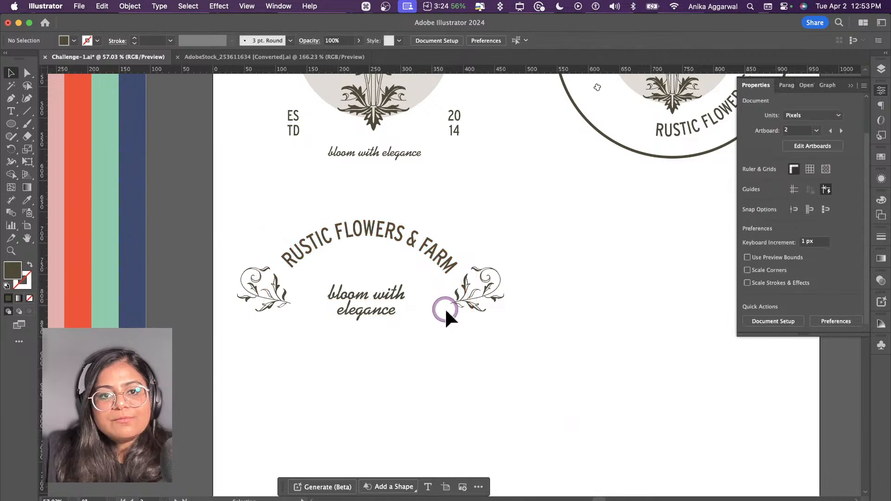
Step: Duplicate the first logo's stacked ES/TD text below the third variation's left sprig and rewrite it on one line as "ESTD"
click(297, 118)
drag(297, 118, 271, 367)
double_click(271, 366)
text(TD)
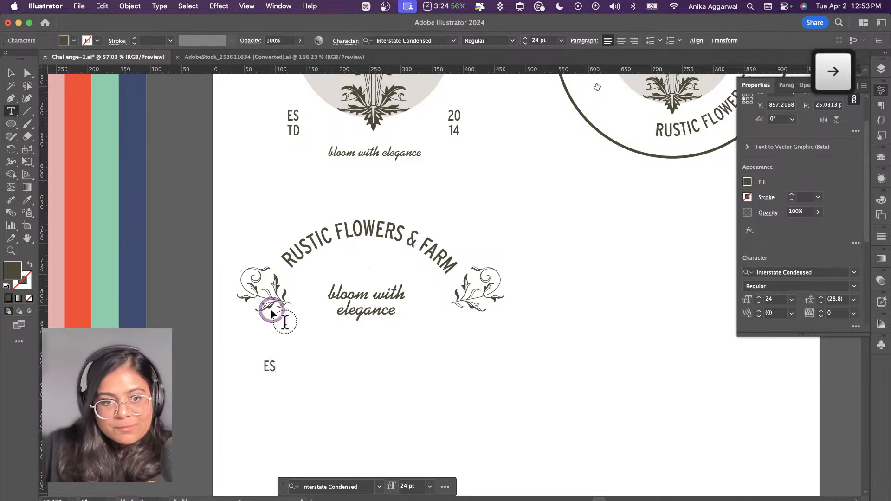
key(Escape)
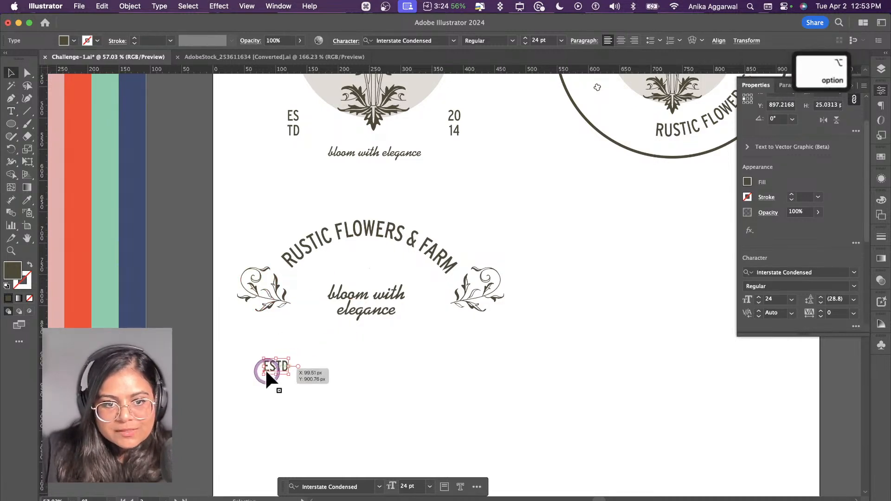
Step: Duplicate the one-line ESTD text horizontally to the right and change the copy to "2014"
drag(274, 368, 427, 366)
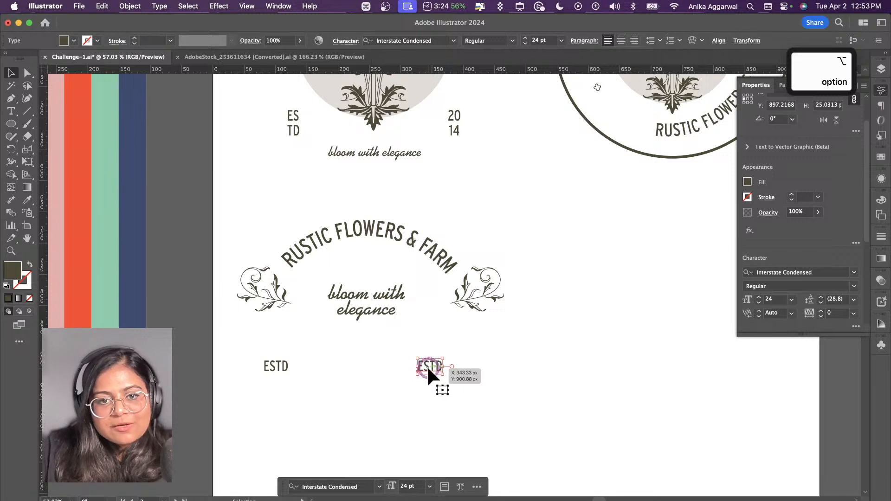
double_click(429, 366)
text(2014)
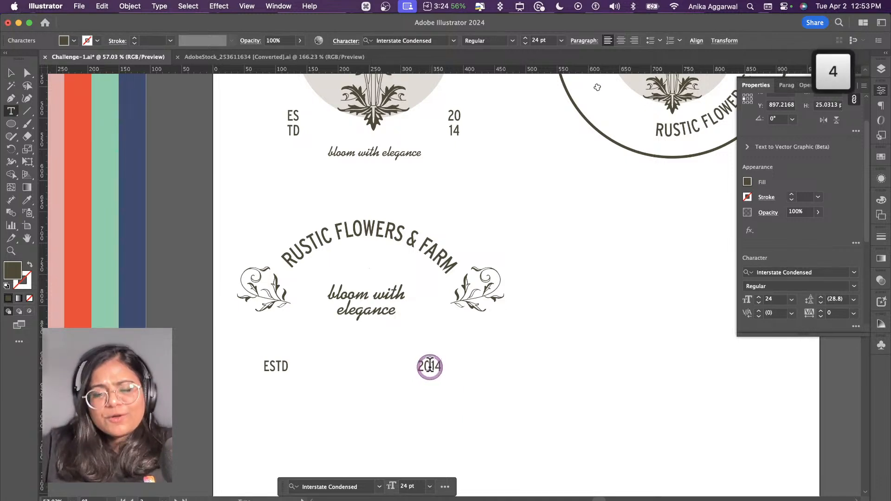
key(Escape)
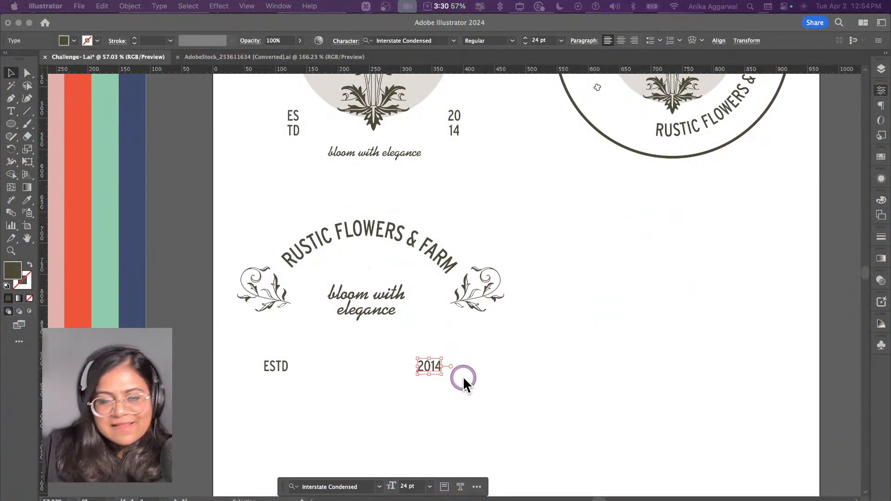
Step: Move 2014 and ESTD up to either side of the tagline's second line, ESTD on the left and 2014 on the right
click(433, 366)
drag(439, 367, 441, 363)
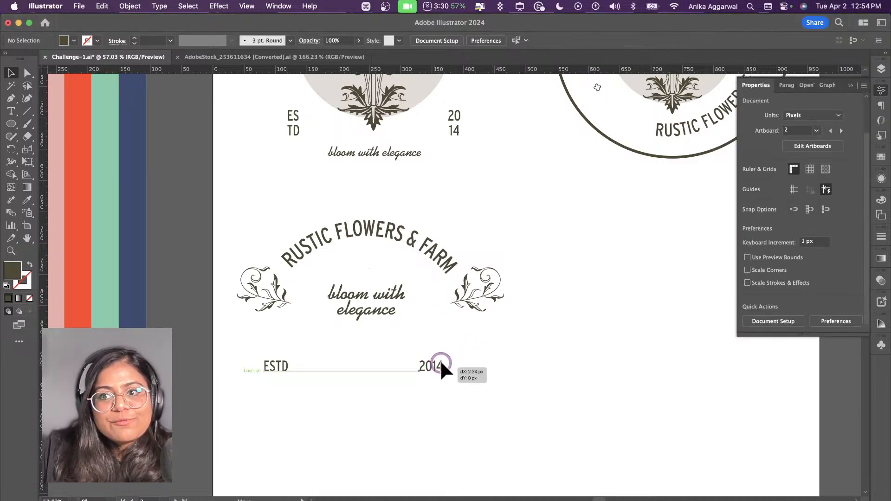
drag(440, 314, 441, 313)
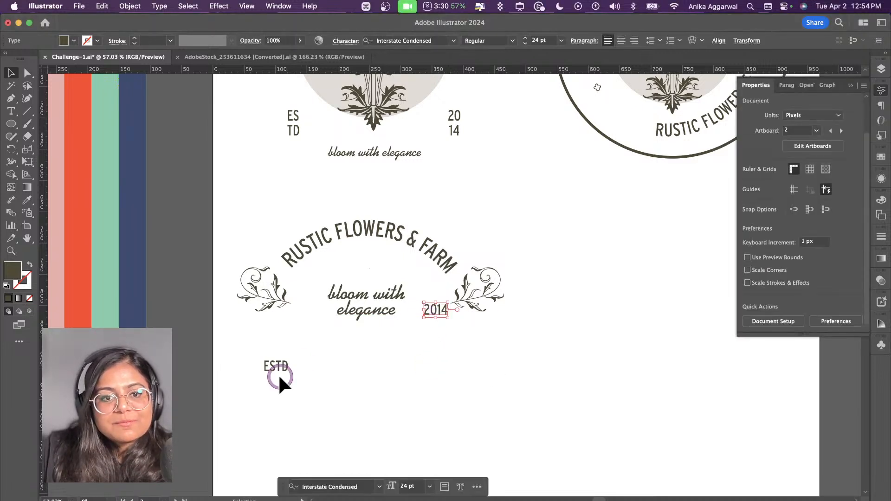
drag(277, 370, 303, 314)
Step: Set the font size of both the ESTD and 2014 texts beside the tagline to 21 pt
shift+click(435, 310)
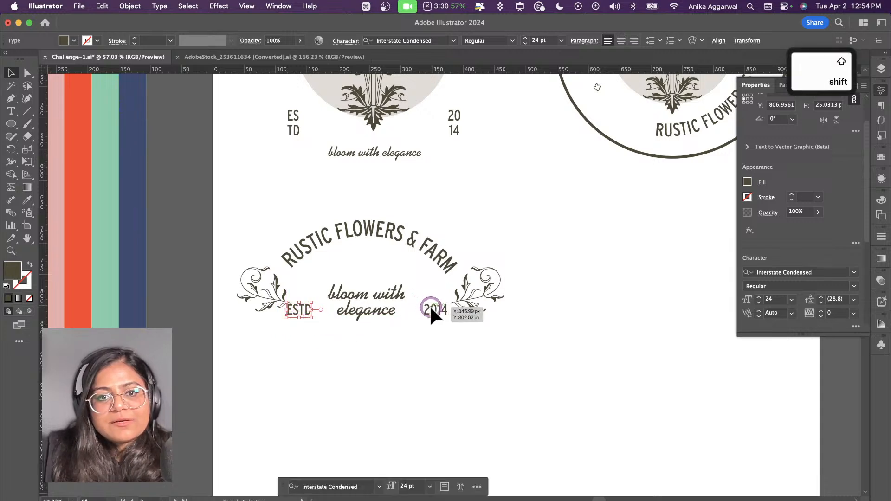
click(790, 300)
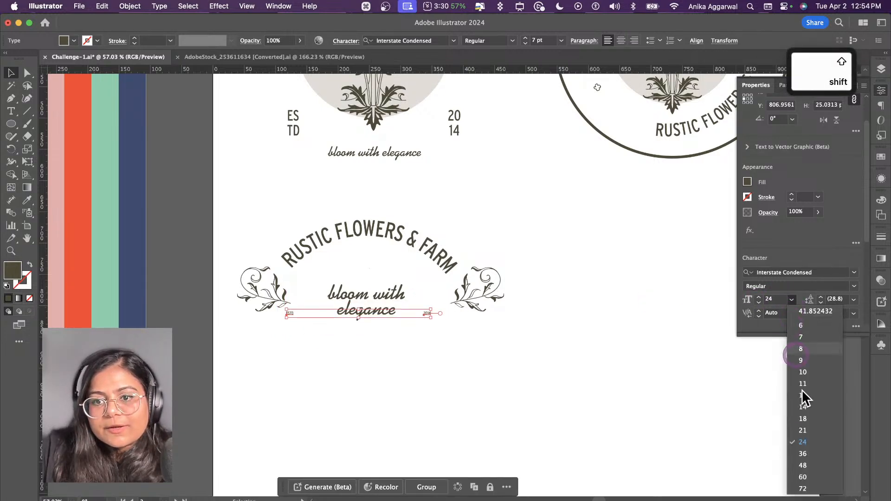
click(808, 428)
click(374, 360)
Step: Move the grouped sprigs slightly up and left, and shift the right sprig outward within the group, clear of the curved name
click(257, 285)
drag(261, 293, 303, 288)
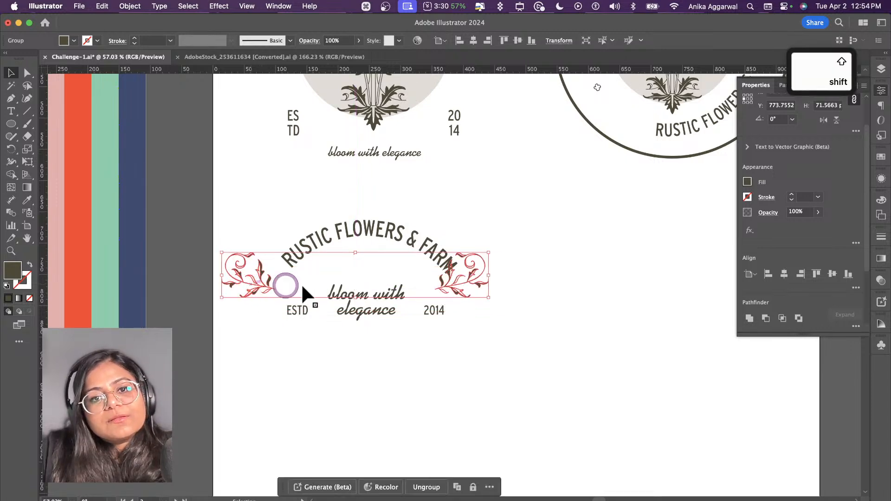
double_click(477, 285)
drag(477, 284, 496, 290)
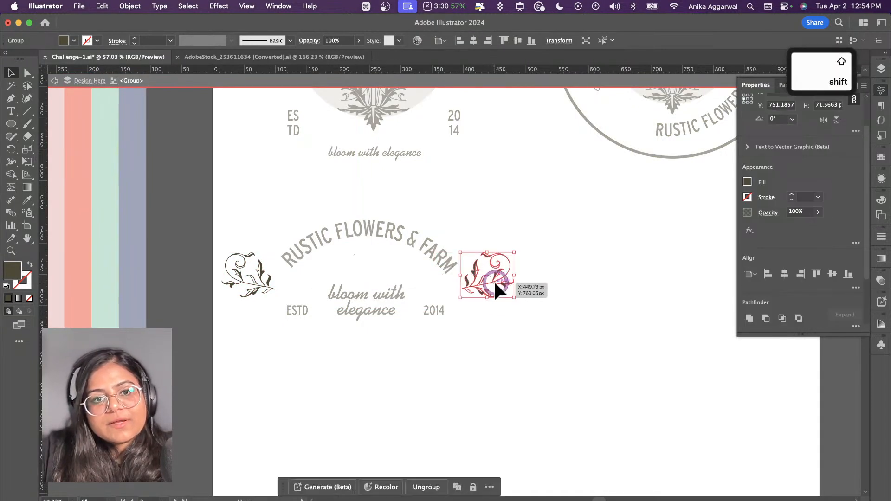
key(Escape)
Step: Move the two-line tagline straight up under the curved name and bring ESTD and 2014 slightly inward beneath it
drag(408, 309, 378, 289)
key(super+z)
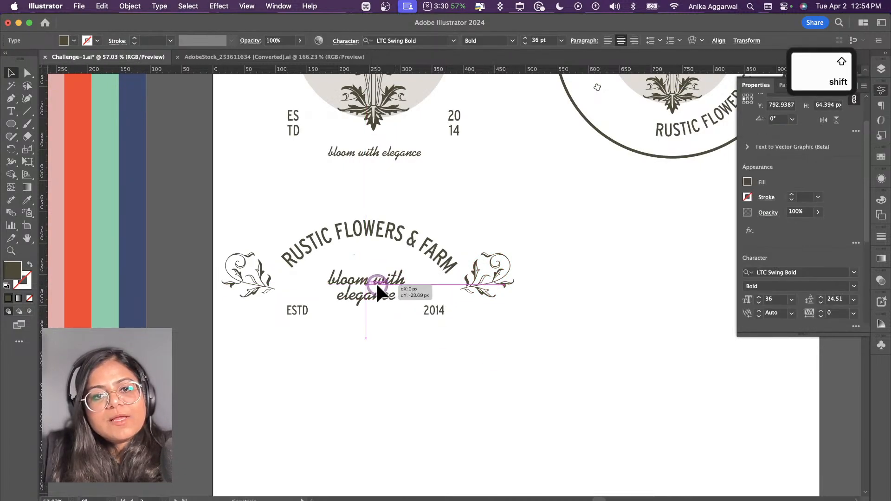
click(300, 312)
drag(304, 311, 313, 311)
drag(436, 310, 426, 308)
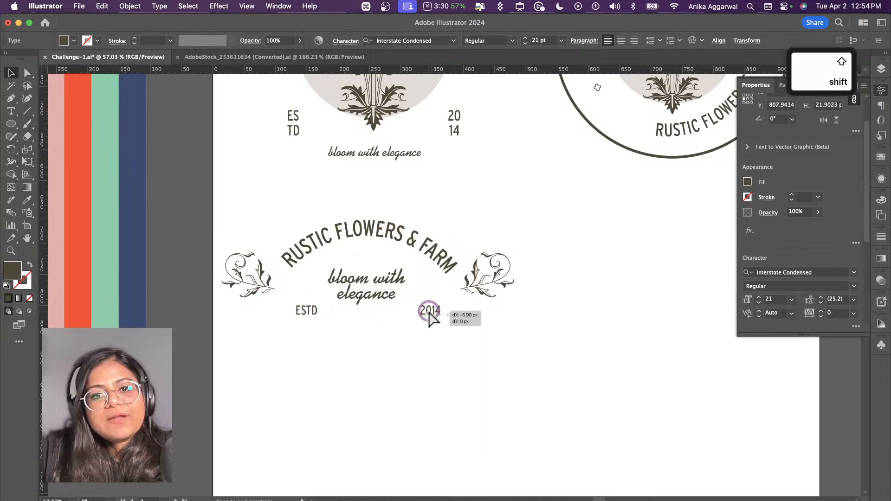
Step: Copy the small four-petal ornament beside the first logo into the space between the third variation's curved name and tagline
click(580, 377)
scroll(417, 179, up, 5)
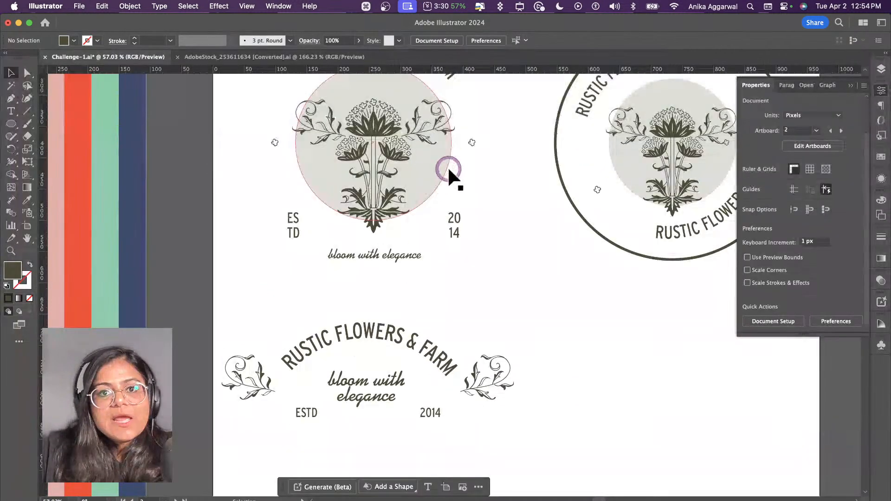
drag(472, 143, 368, 365)
click(567, 368)
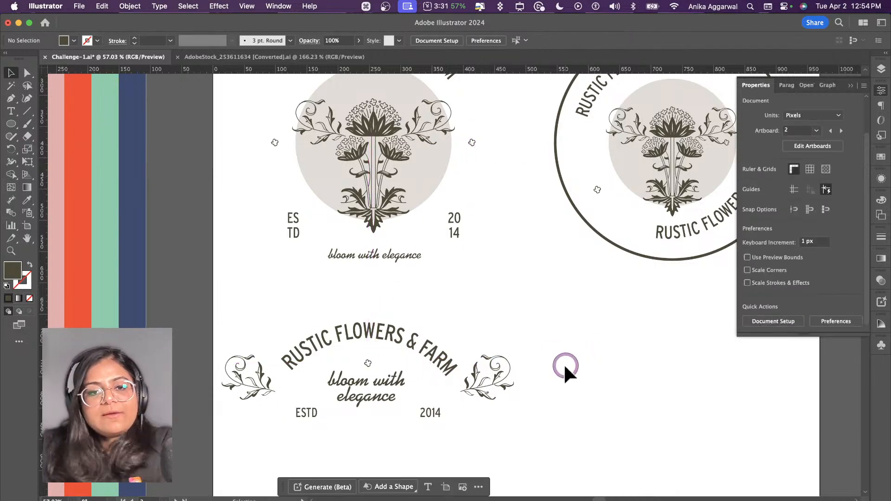
Step: Select the whole third logo variation and move it to the horizontal middle of the artboard, below the other two logos
scroll(557, 357, down, 3)
drag(330, 344, 485, 267)
drag(393, 275, 481, 315)
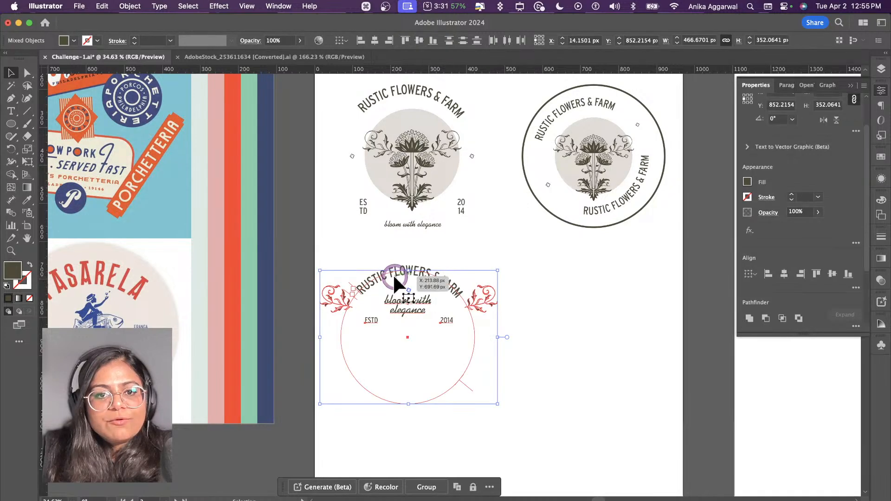
click(480, 306)
Step: Compare the logo variations with the moodboard and examine the floral ornaments in the AdobeStock_253611634 document, finishing on the logo artboard
scroll(480, 309, down, 3)
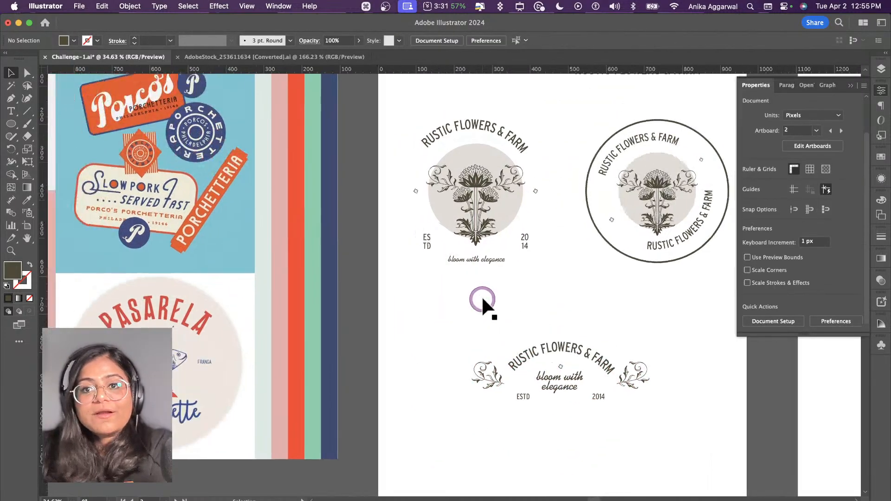
scroll(479, 278, left, 10)
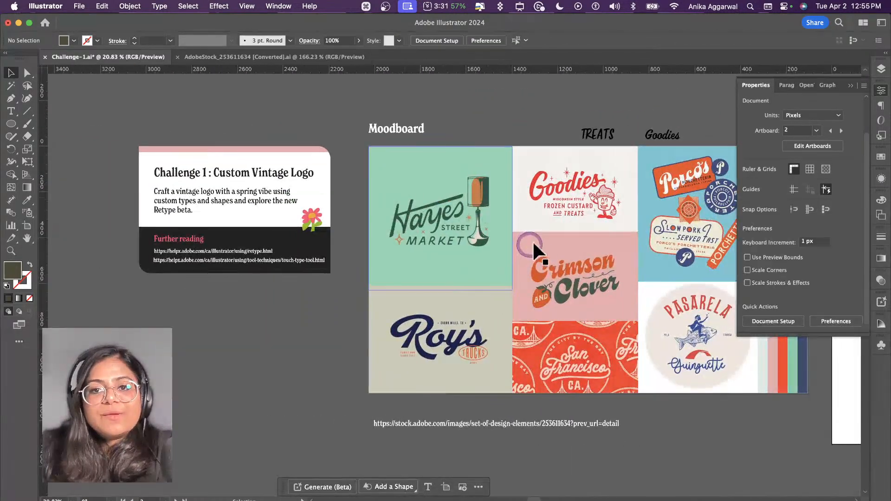
scroll(478, 216, right, 5)
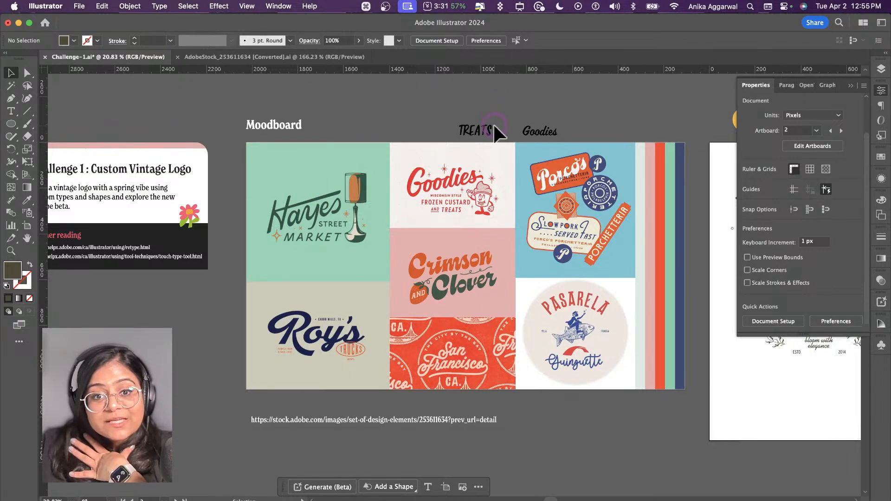
scroll(495, 132, right, 15)
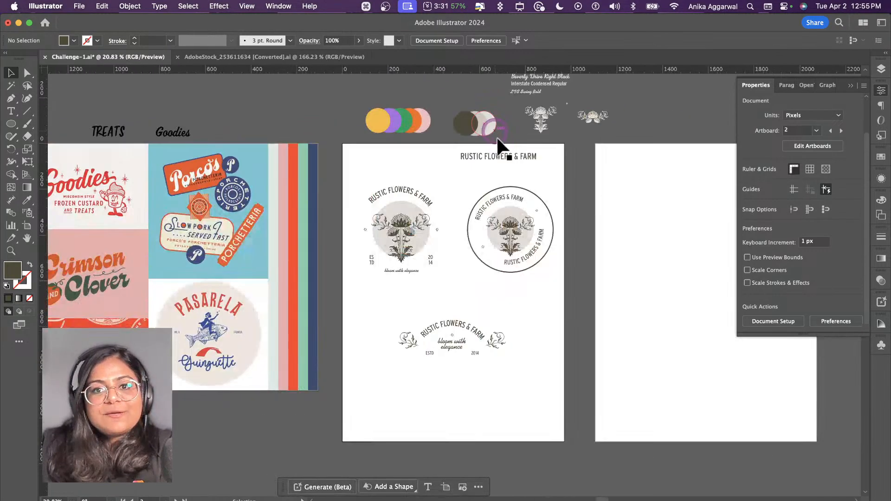
scroll(533, 163, up, 3)
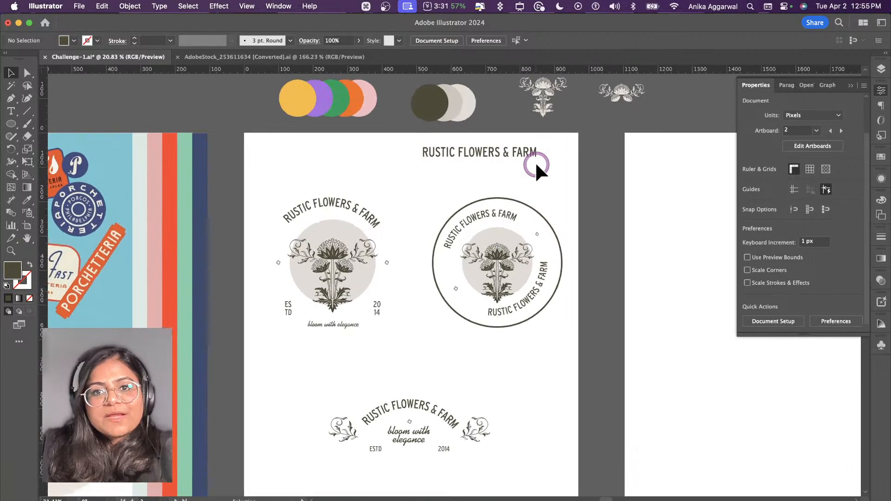
click(199, 69)
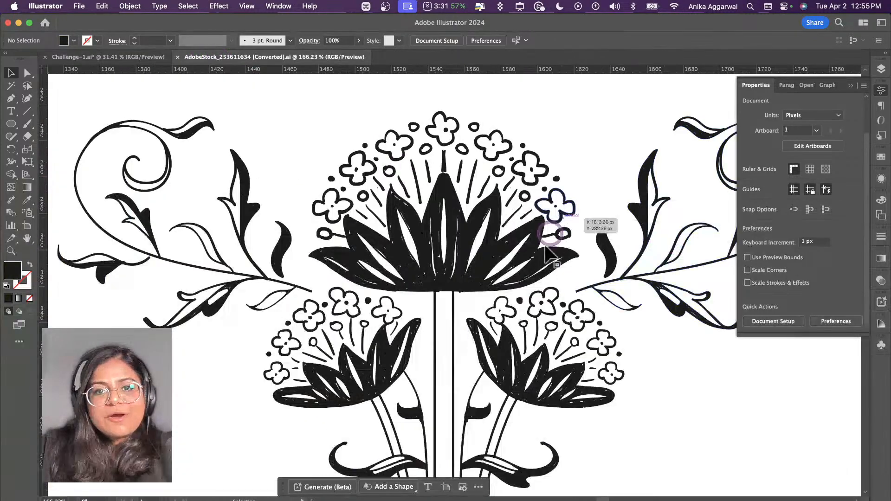
scroll(504, 316, down, 3)
scroll(503, 317, down, 3)
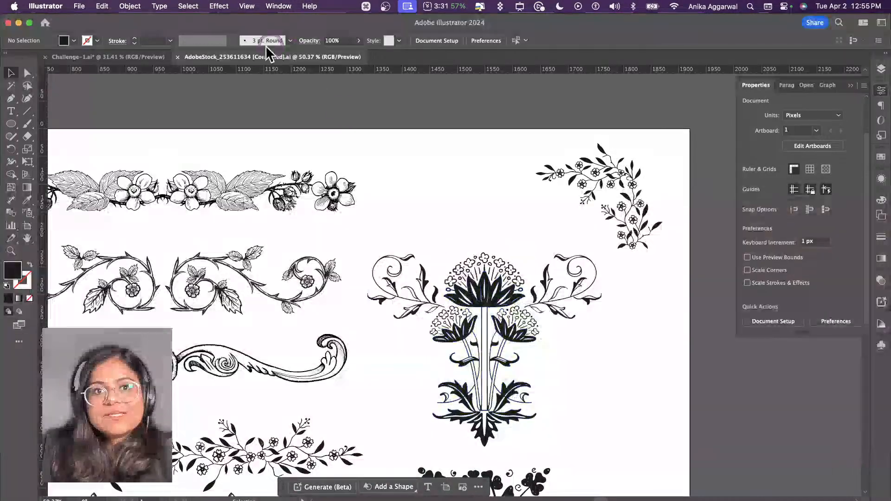
click(121, 58)
scroll(453, 292, down, 2)
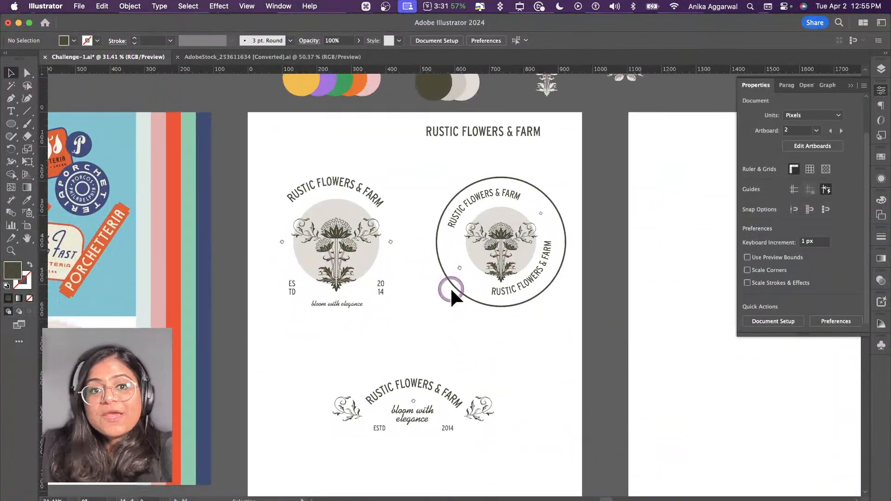
scroll(464, 255, down, 1)
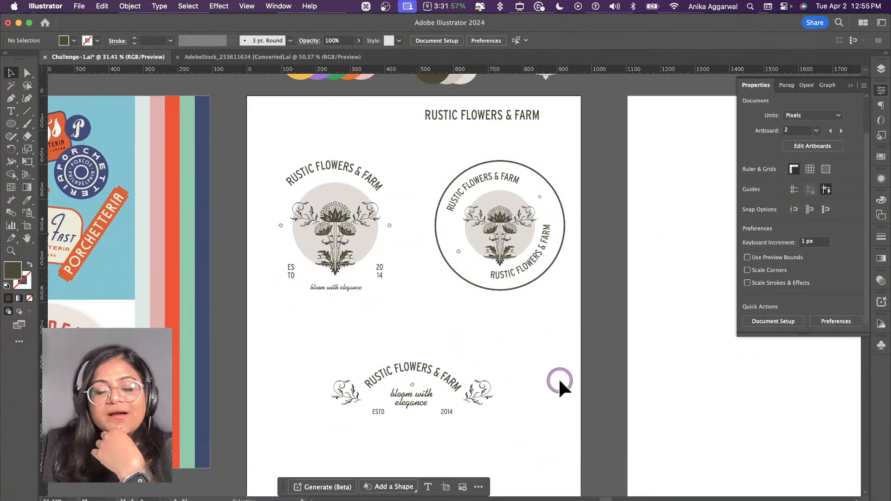